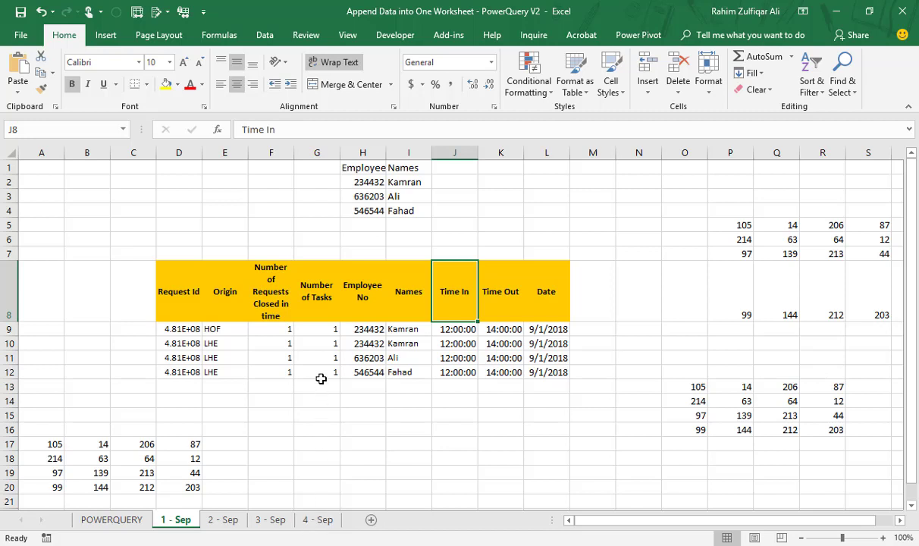
# Step: Look through the 2, 3 and 4 - Sep sheets, then return to 1 - Sep's employee lookup list
pyautogui.click(226, 520)
pyautogui.click(271, 523)
pyautogui.click(300, 523)
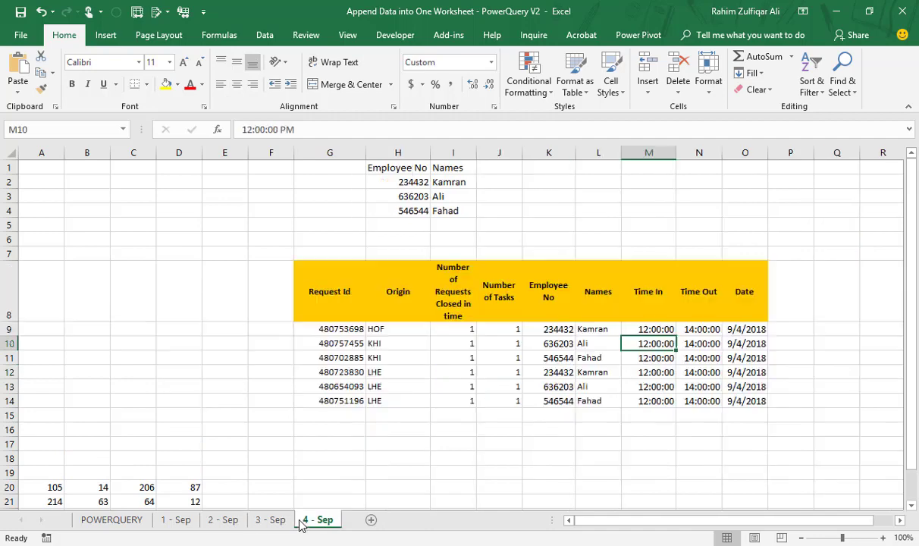
pyautogui.click(180, 522)
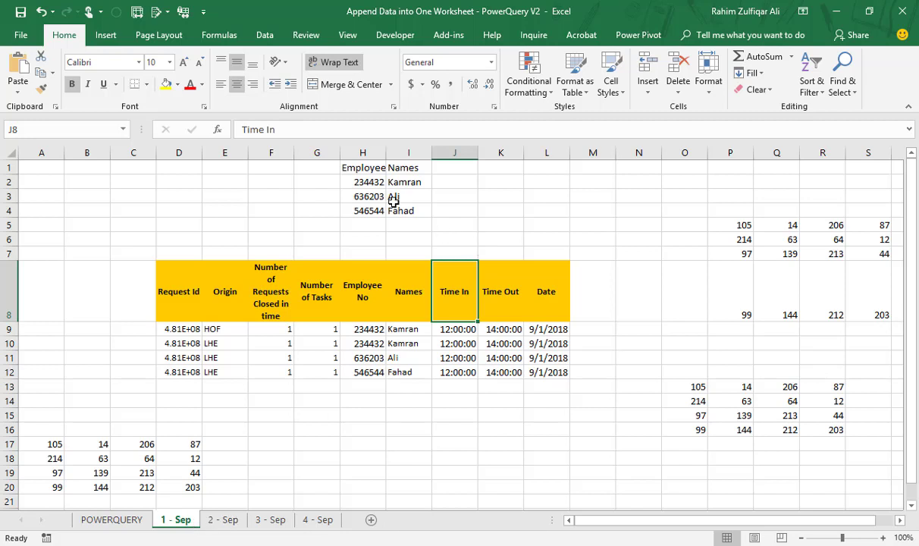
pyautogui.click(364, 196)
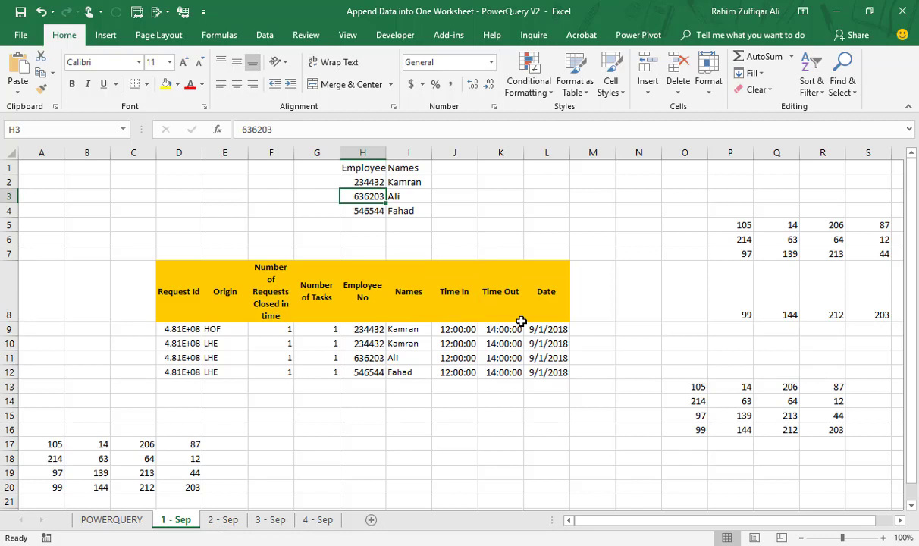
# Step: Select the loose numbers A17:D20 and P5:S17, then the table's header row D8:L8
pyautogui.moveTo(38, 444); pyautogui.dragTo(183, 487)
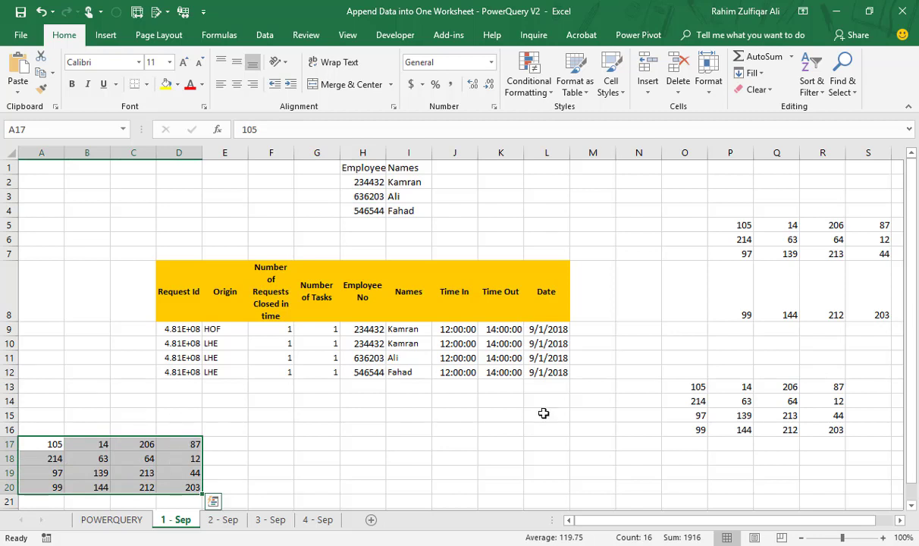
pyautogui.click(728, 226)
pyautogui.moveTo(794, 311); pyautogui.dragTo(872, 443)
pyautogui.click(225, 292)
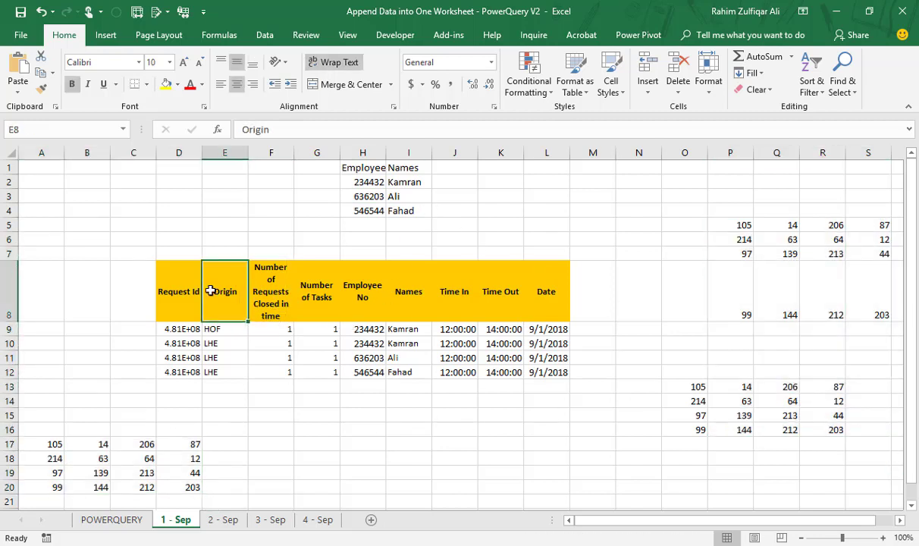
pyautogui.moveTo(167, 279); pyautogui.dragTo(542, 378)
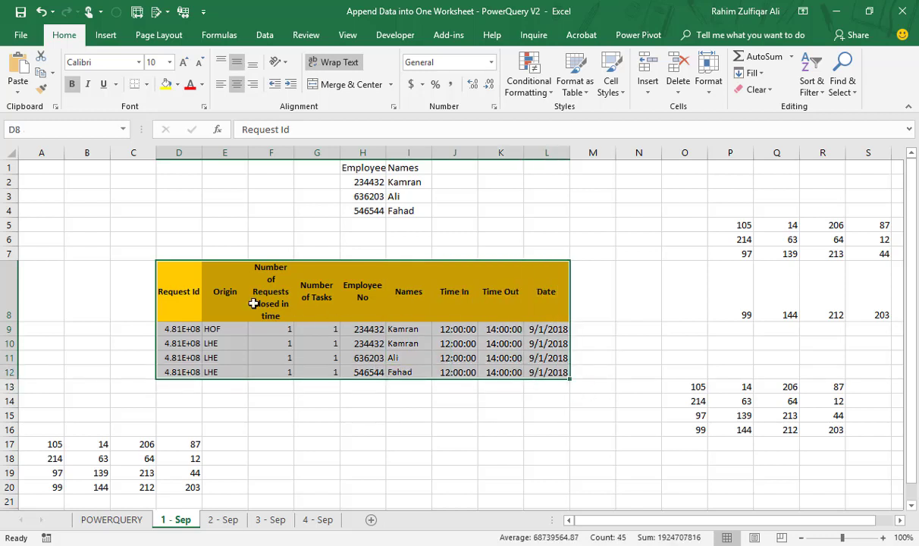
pyautogui.moveTo(179, 269); pyautogui.dragTo(550, 294)
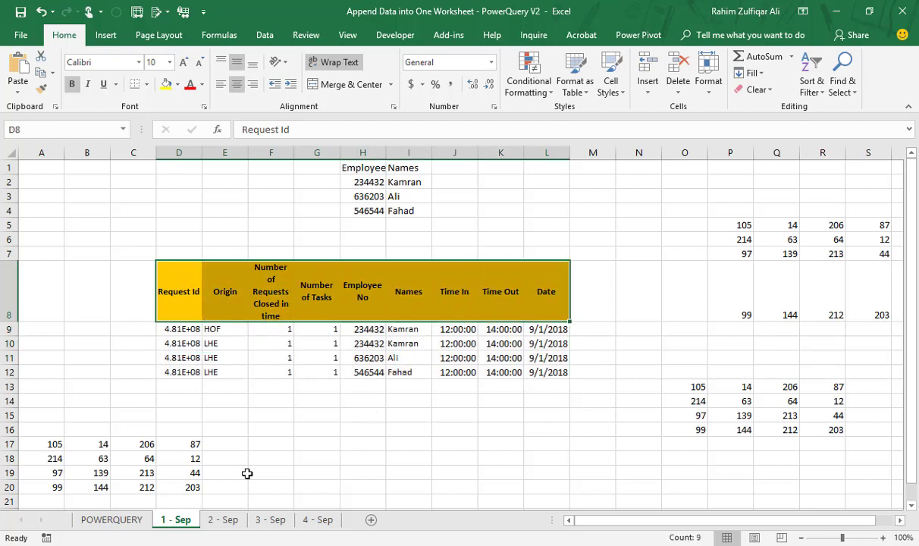
# Step: Check the 2 - Sep and 3 - Sep sheets, then reselect 1 - Sep's header row D8:L8
pyautogui.click(221, 517)
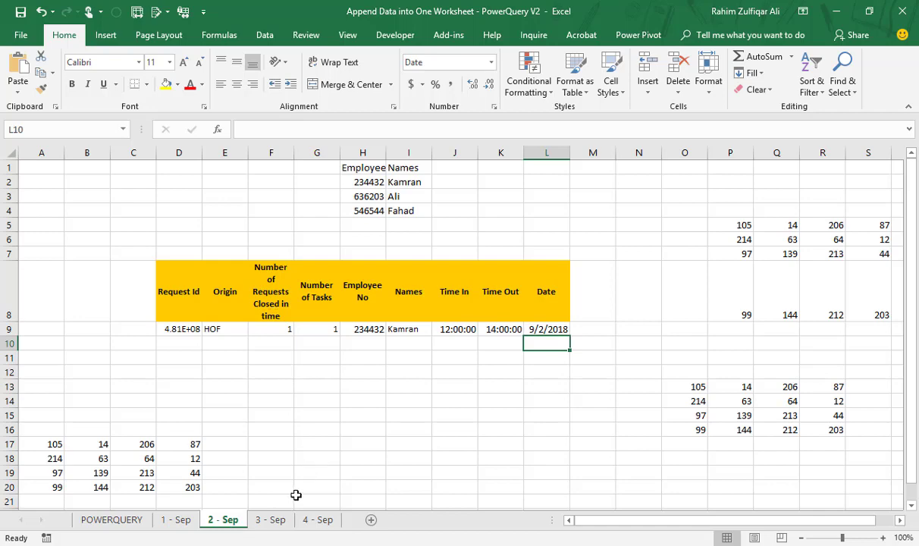
pyautogui.click(274, 520)
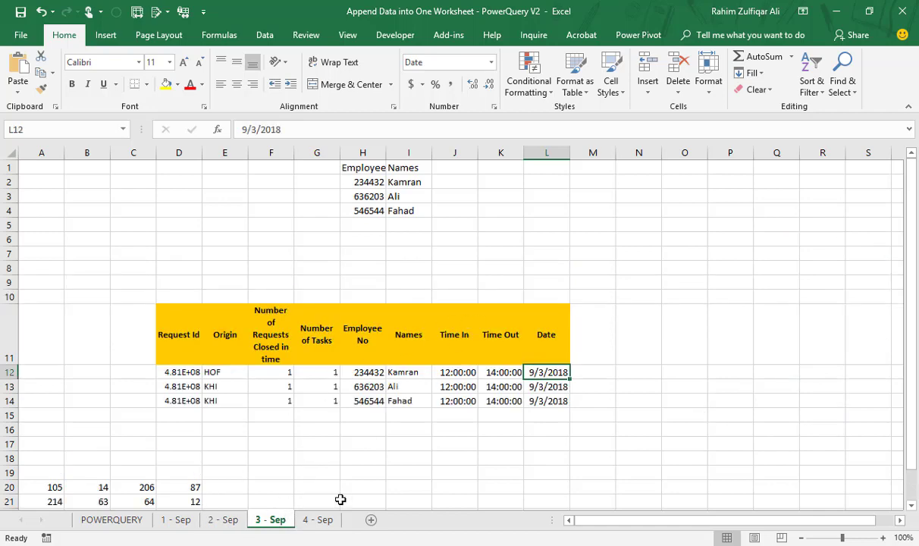
pyautogui.click(176, 518)
pyautogui.click(278, 297)
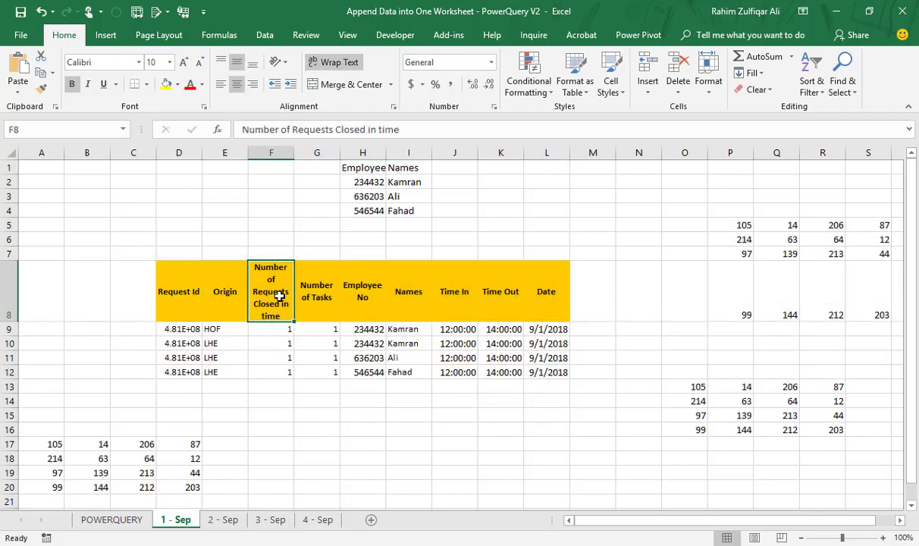
pyautogui.moveTo(172, 283); pyautogui.dragTo(538, 296)
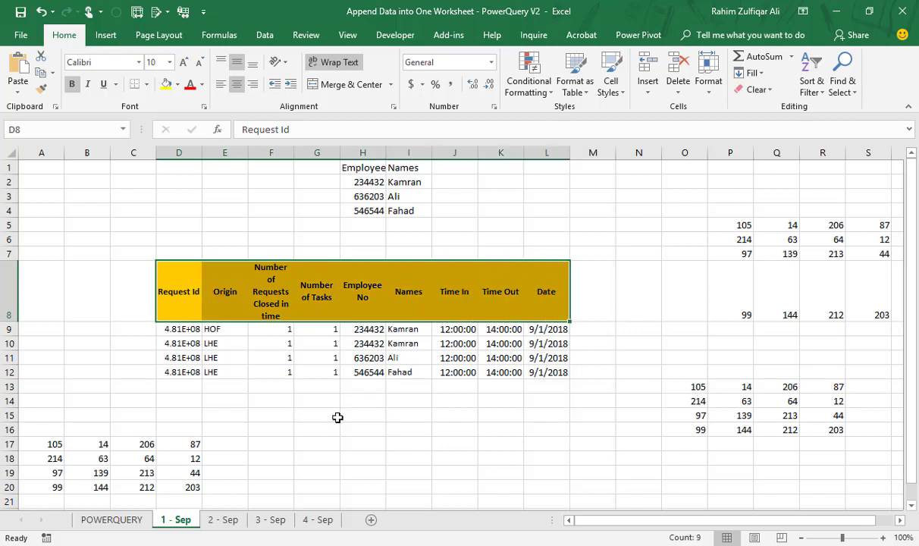
# Step: Apply the General format to Request Ids D9:D12 so they show as full numbers
pyautogui.click(367, 343)
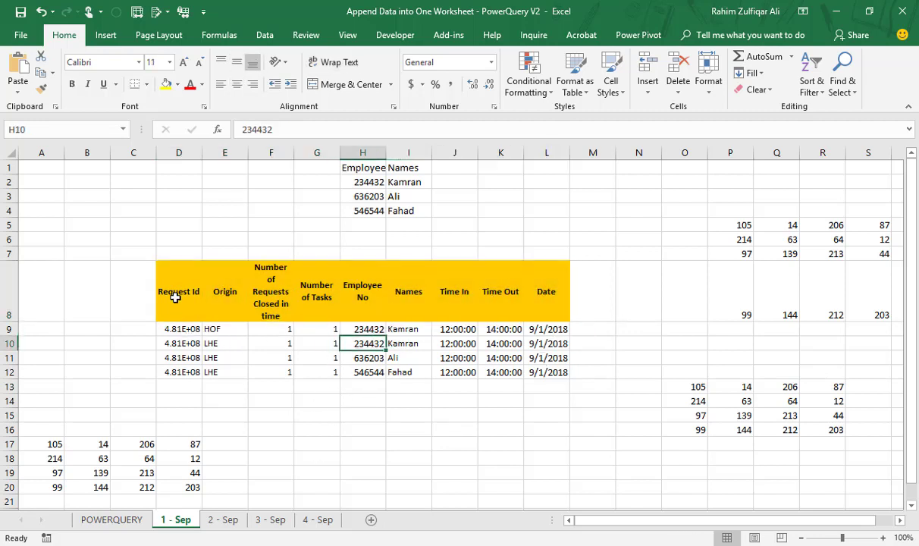
pyautogui.moveTo(178, 329); pyautogui.dragTo(179, 371)
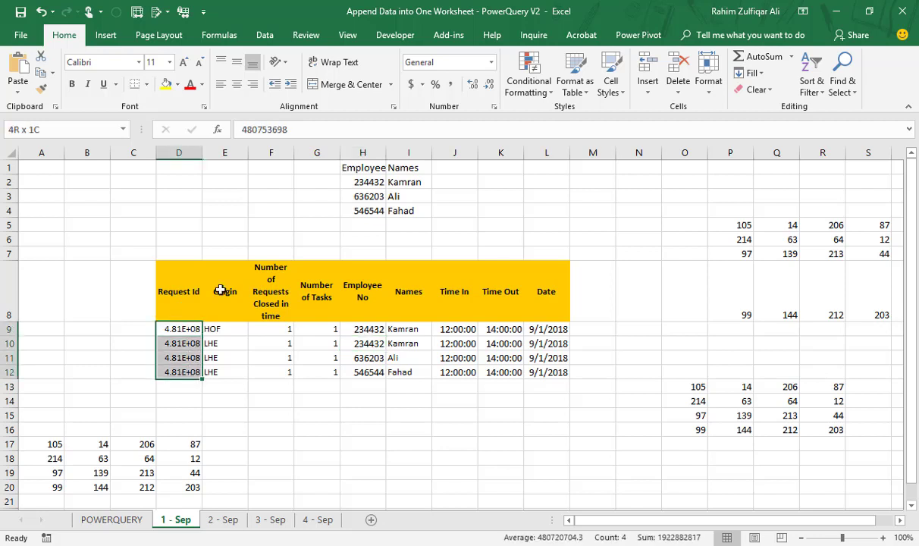
pyautogui.click(489, 62)
pyautogui.click(455, 76)
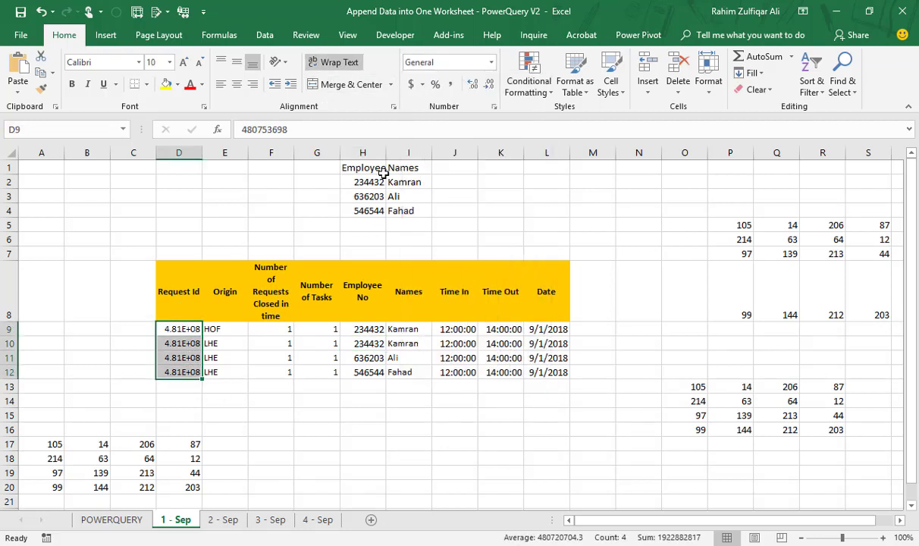
# Step: Recommit the VLOOKUP formula in I9, then select the Time In and Date values
pyautogui.click(247, 341)
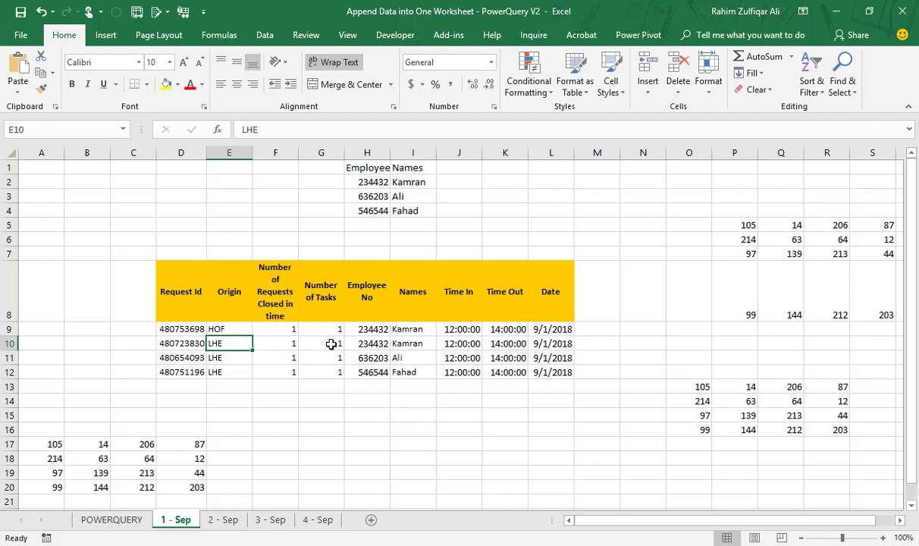
pyautogui.moveTo(362, 329); pyautogui.dragTo(370, 372)
pyautogui.click(417, 344)
pyautogui.doubleClick(417, 330)
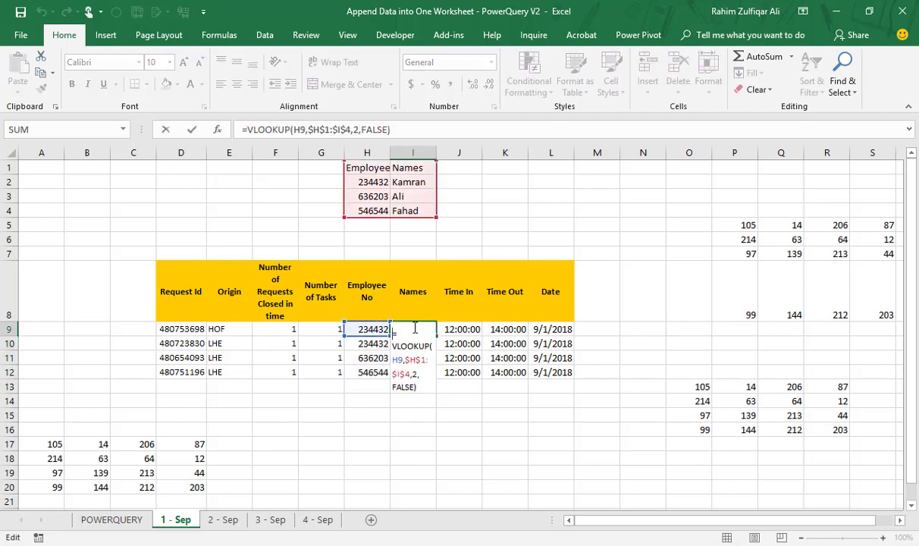
pyautogui.press('Return')
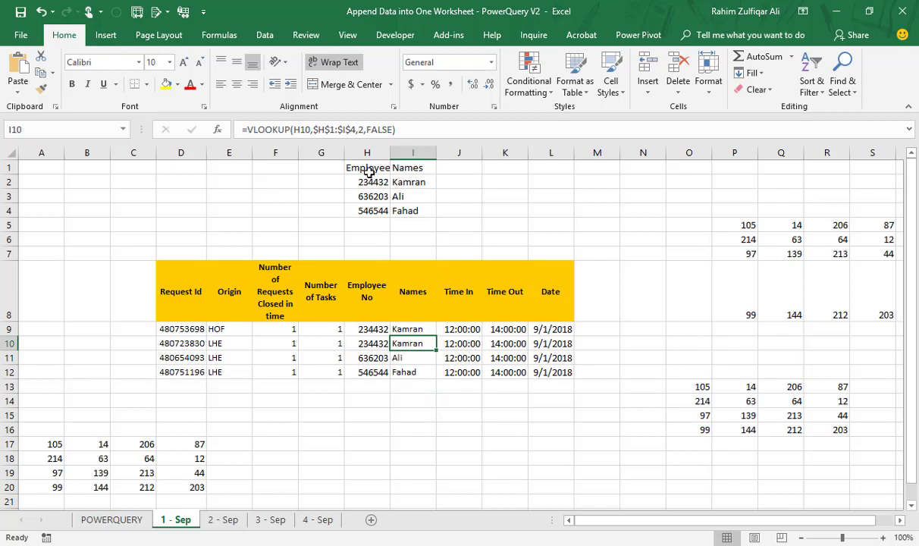
pyautogui.moveTo(455, 329); pyautogui.dragTo(468, 358)
pyautogui.moveTo(551, 329); pyautogui.dragTo(550, 376)
# Step: Flip through the 2, 3 and 4 - Sep sheets and back to 1 - Sep
pyautogui.click(226, 518)
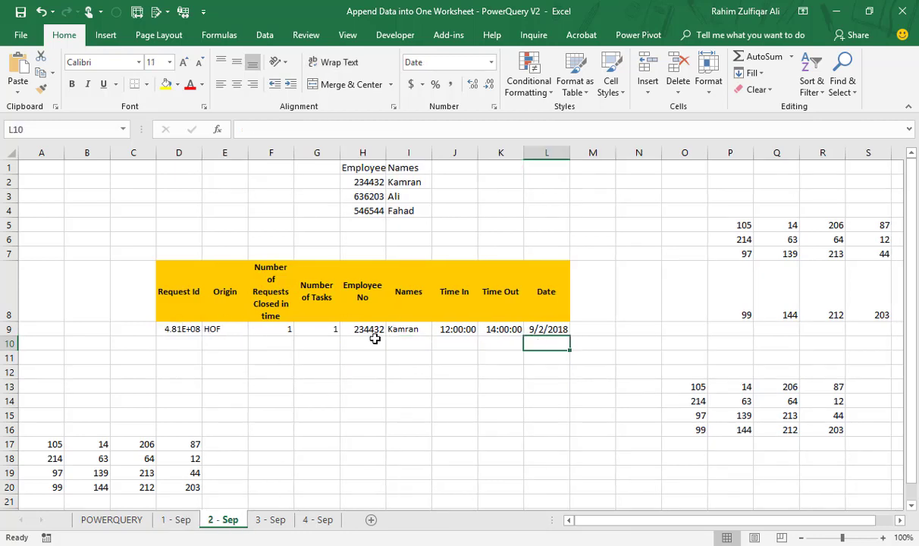
pyautogui.click(273, 520)
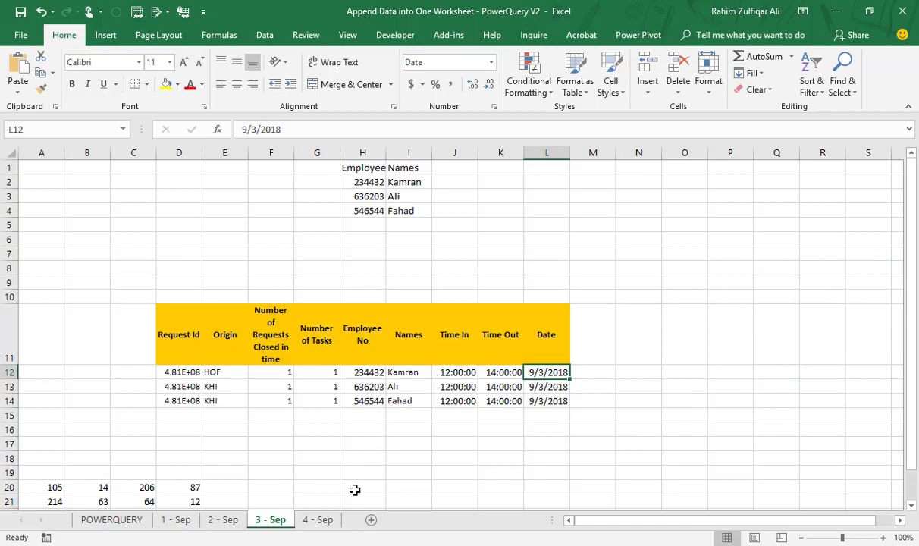
pyautogui.click(320, 519)
pyautogui.click(273, 520)
pyautogui.click(223, 520)
pyautogui.click(178, 520)
pyautogui.click(221, 520)
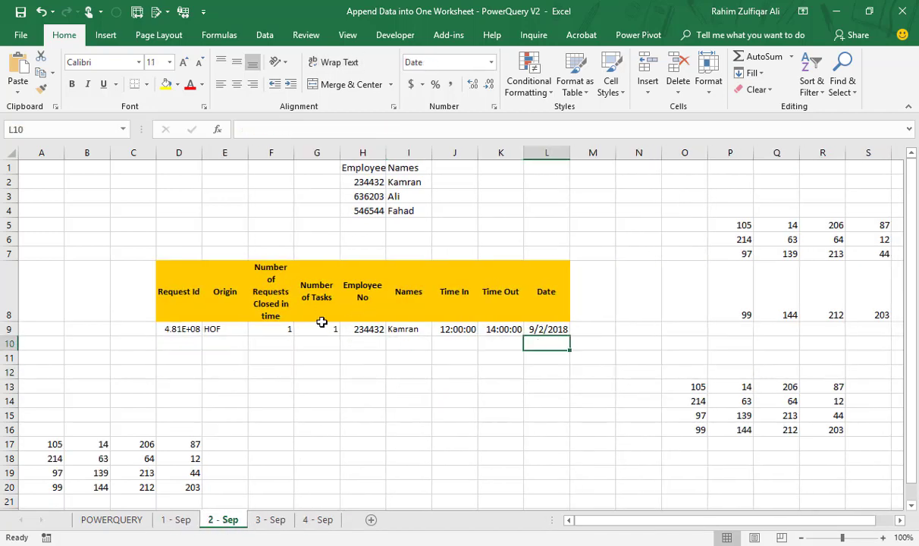
pyautogui.click(271, 519)
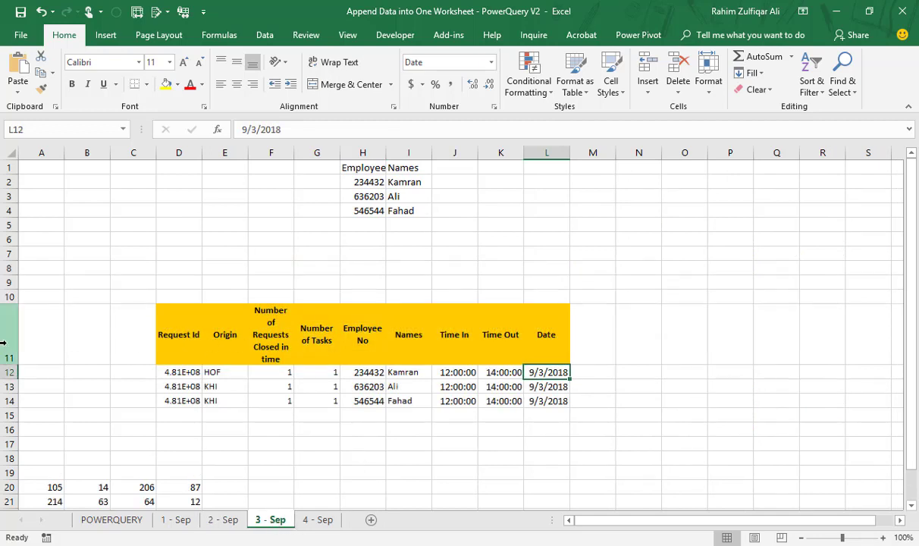
# Step: Select rows 11–14 on 3 - Sep, then rows 8–12 and header D8:L8 on 1 - Sep
pyautogui.moveTo(4, 326); pyautogui.dragTo(4, 396)
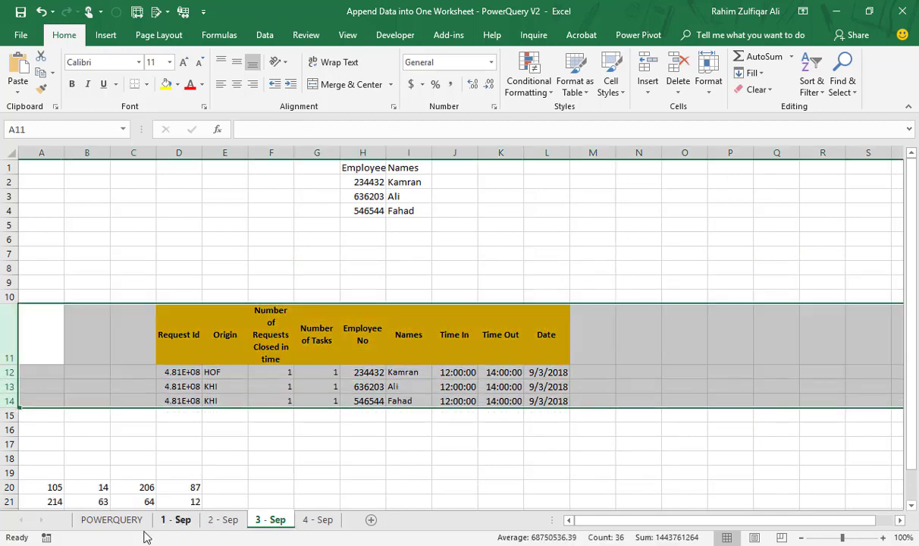
pyautogui.click(175, 520)
pyautogui.moveTo(14, 289); pyautogui.dragTo(4, 374)
pyautogui.click(182, 330)
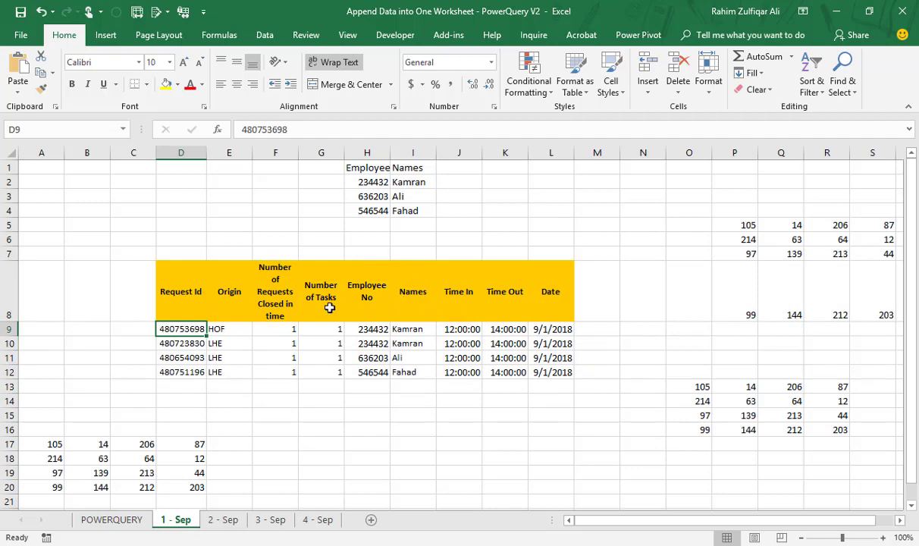
pyautogui.moveTo(173, 284); pyautogui.dragTo(536, 311)
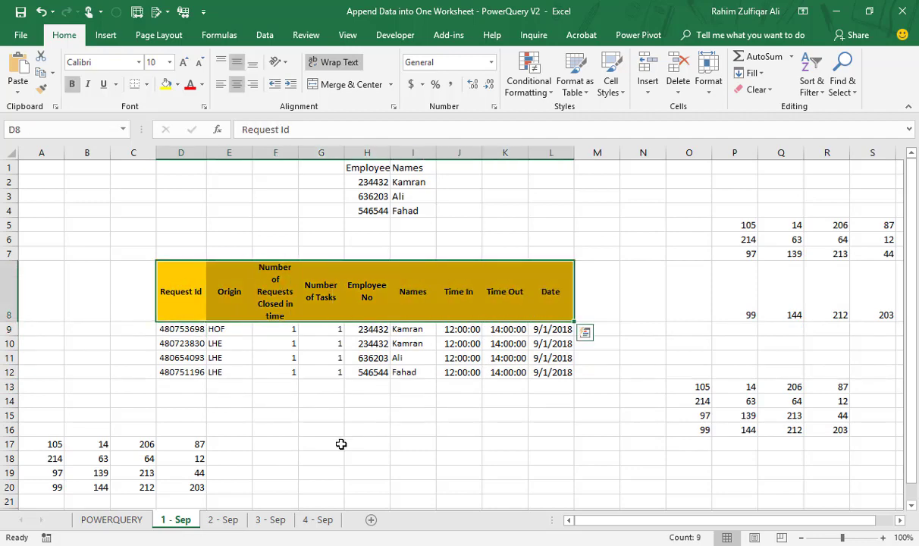
# Step: Cycle through the daily sheets, then select J9:L12, H2:I4 and B20:D23 on 4 - Sep
pyautogui.click(231, 520)
pyautogui.click(267, 520)
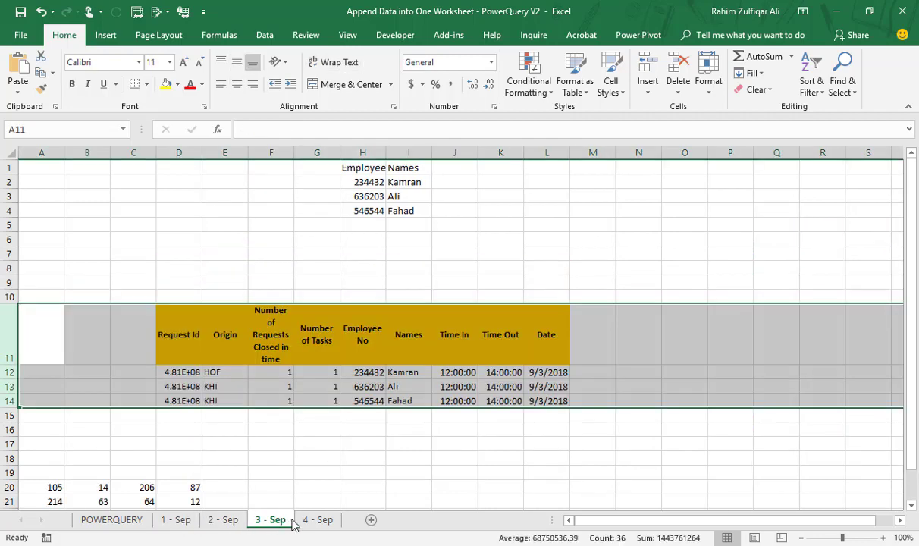
pyautogui.click(307, 520)
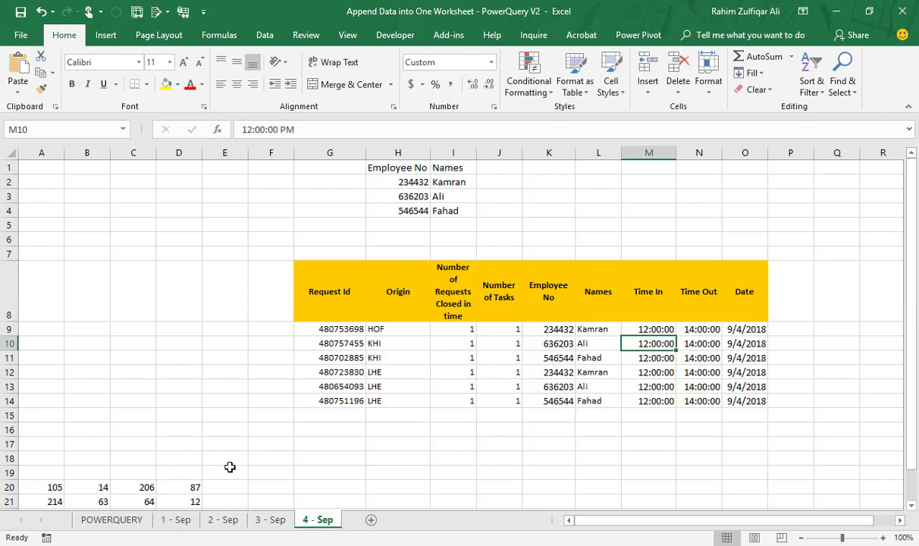
pyautogui.click(182, 520)
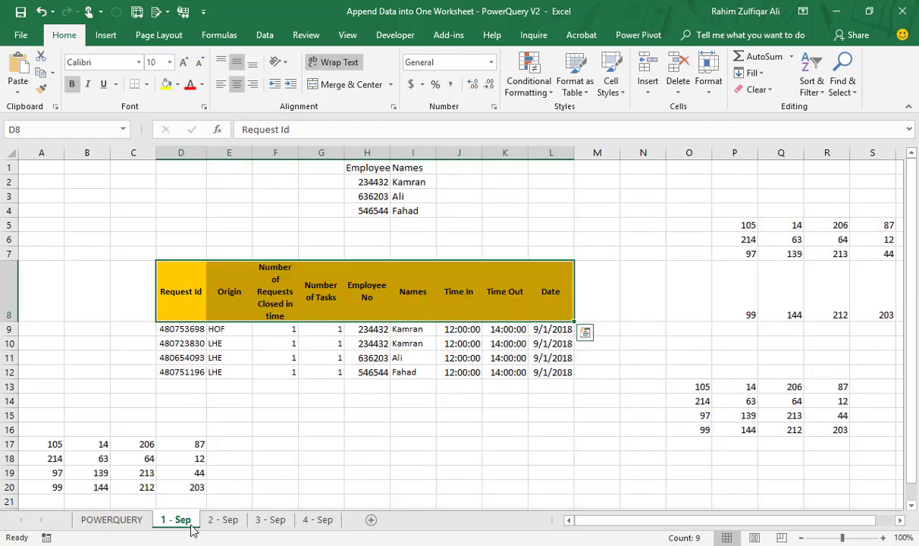
pyautogui.click(223, 520)
pyautogui.click(270, 521)
pyautogui.click(319, 520)
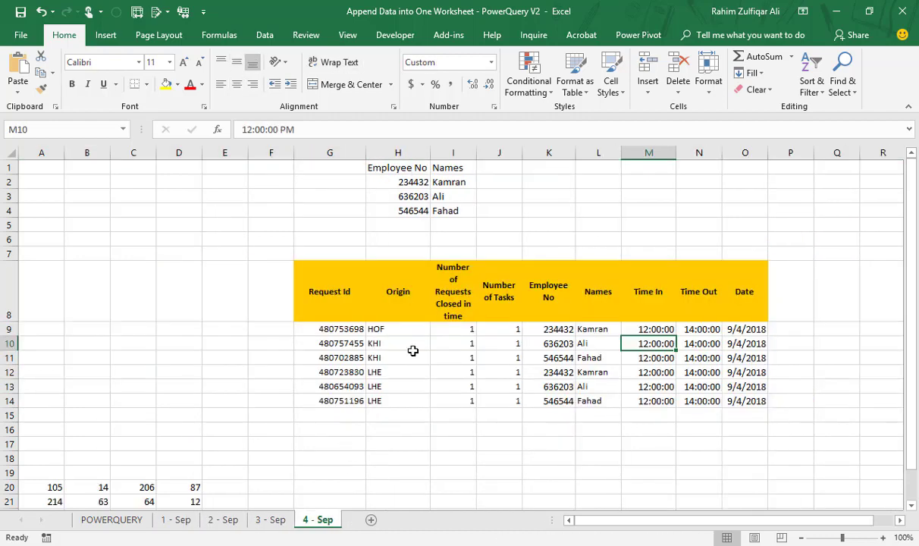
pyautogui.moveTo(493, 327); pyautogui.dragTo(599, 372)
pyautogui.moveTo(390, 182); pyautogui.dragTo(459, 214)
pyautogui.moveTo(76, 487); pyautogui.dragTo(177, 501)
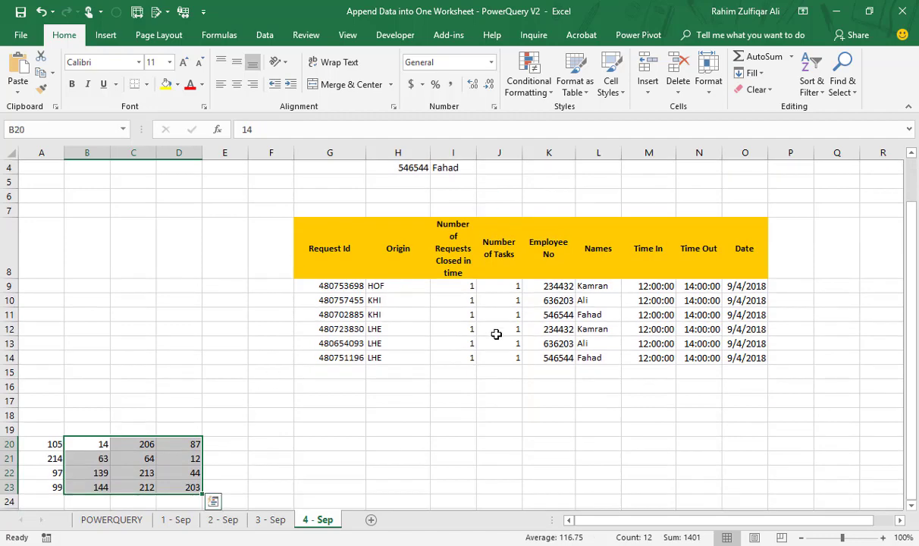
pyautogui.scroll(1, 496, 335)
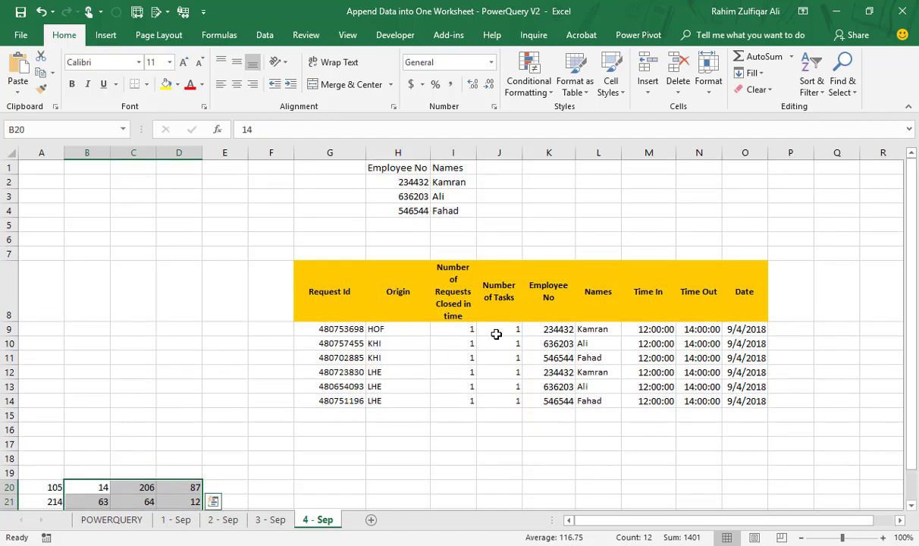
# Step: Inspect 1 - Sep's lookup formula and Request Id header, then go to the POWERQUERY sheet
pyautogui.click(231, 520)
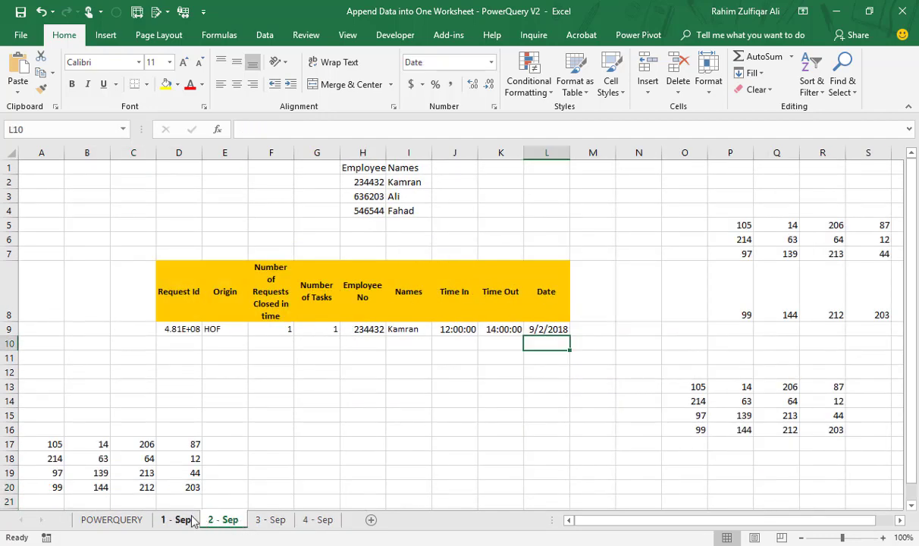
pyautogui.click(189, 521)
pyautogui.click(413, 358)
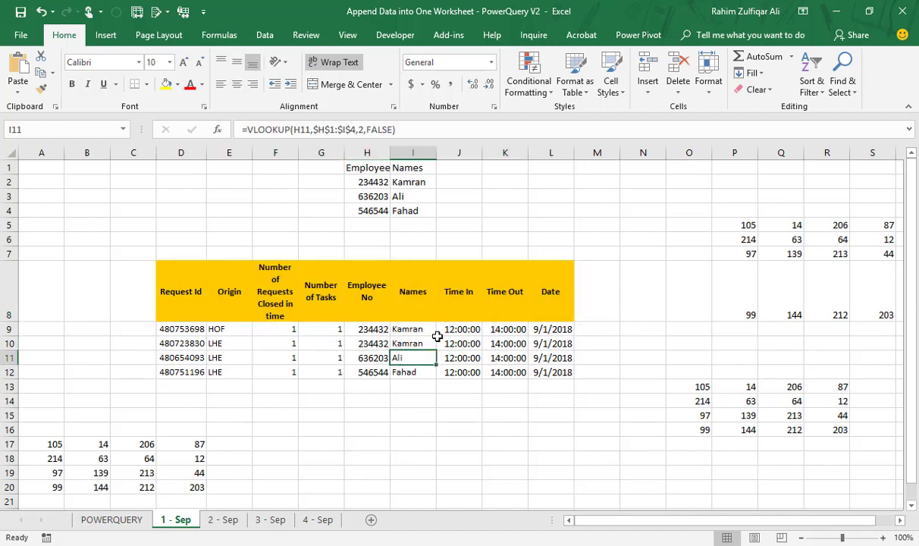
pyautogui.click(185, 278)
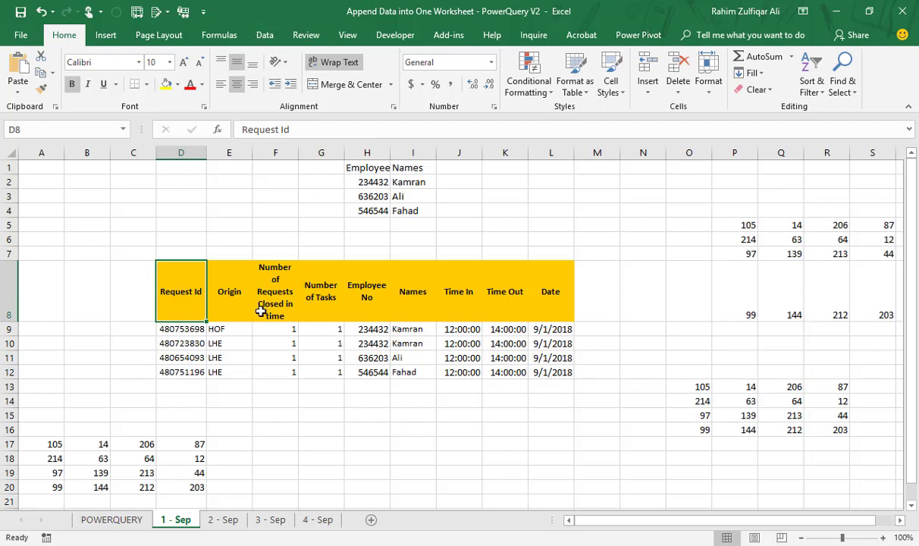
pyautogui.click(130, 523)
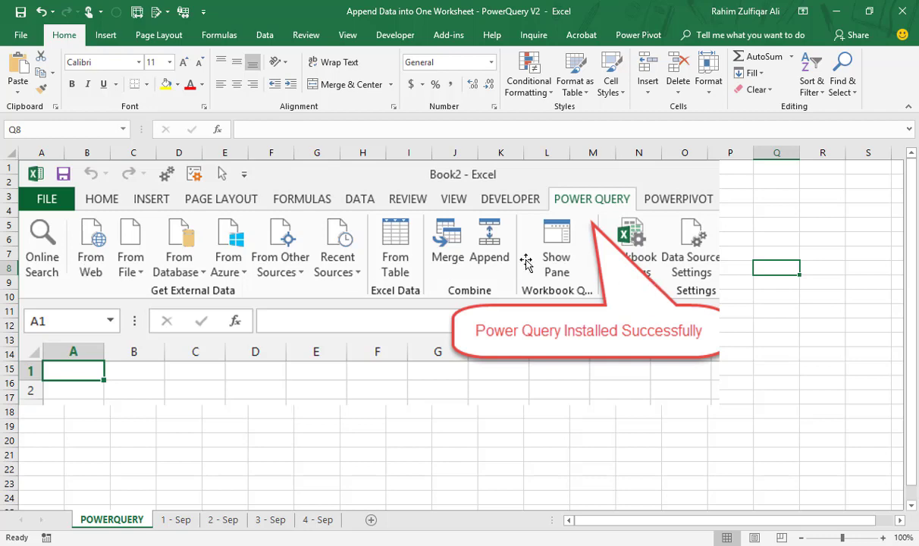
# Step: Go back to the 1 - Sep sheet with the Data tab's Get & Transform tools showing
pyautogui.click(177, 519)
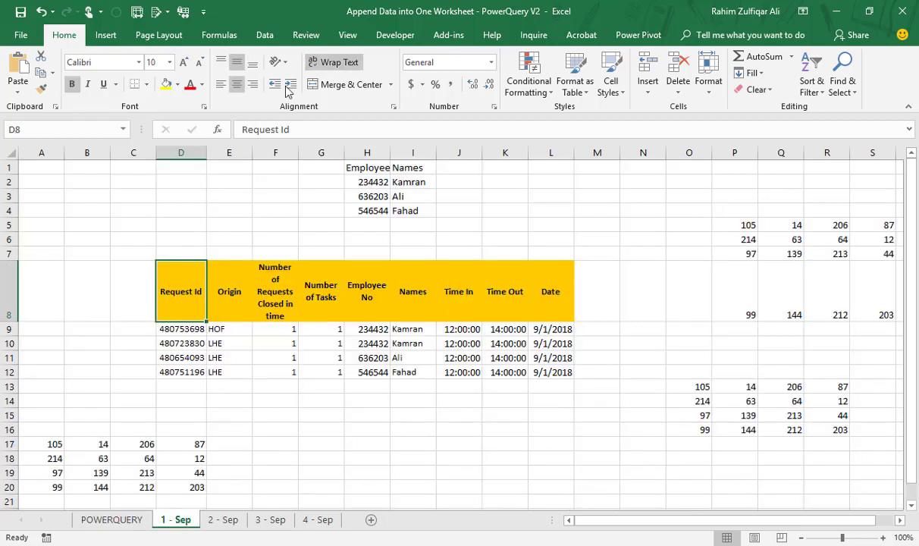
pyautogui.click(269, 36)
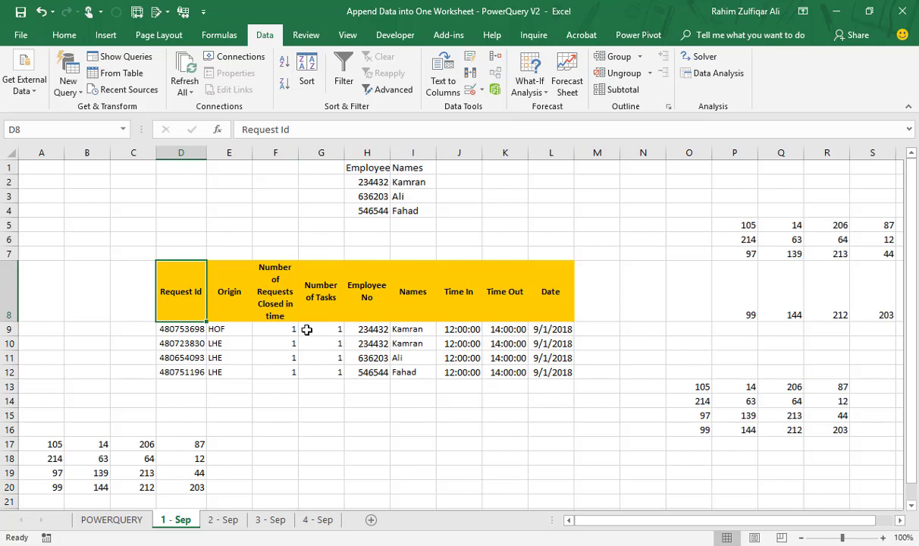
# Step: Convert the 1 - Sep range D8:L12 into Table1 with headers via Insert > Table
pyautogui.moveTo(204, 288); pyautogui.dragTo(551, 371)
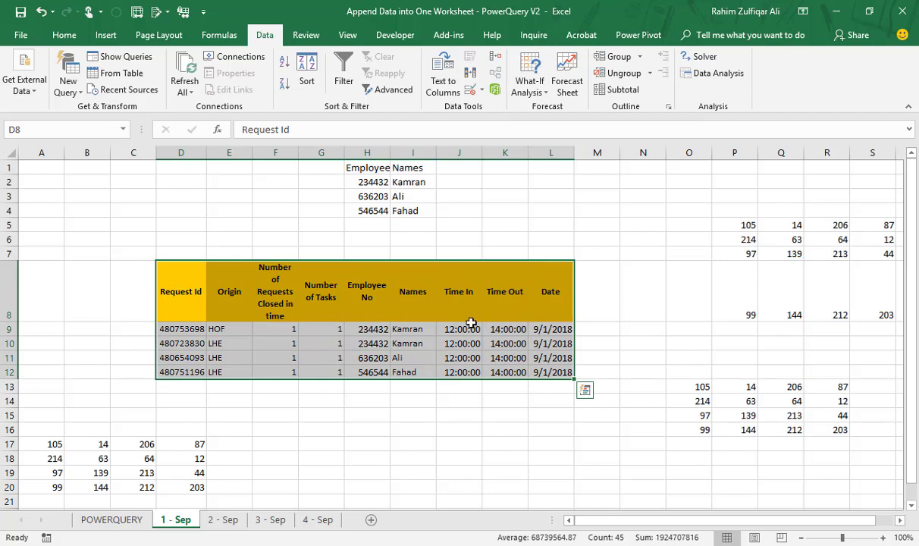
pyautogui.click(413, 328)
pyautogui.moveTo(173, 288); pyautogui.dragTo(554, 371)
pyautogui.click(108, 35)
pyautogui.click(124, 80)
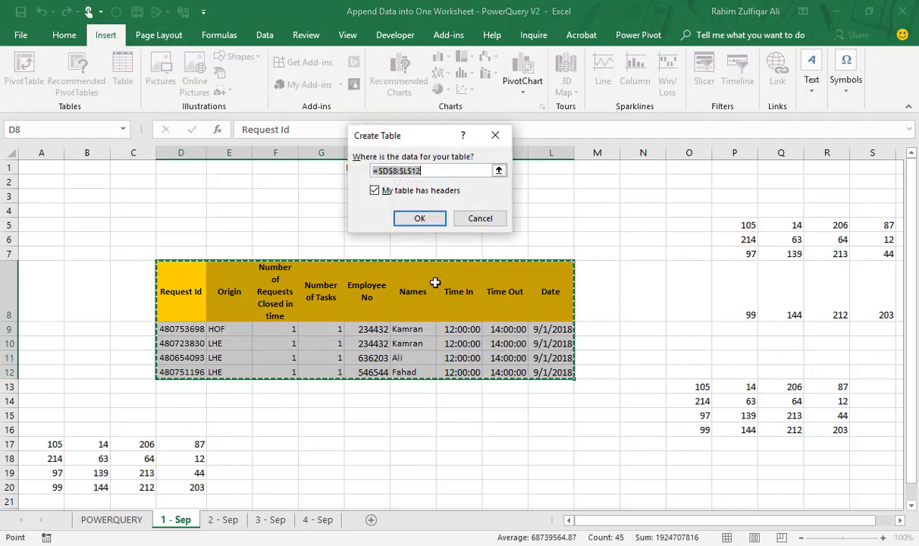
pyautogui.click(418, 219)
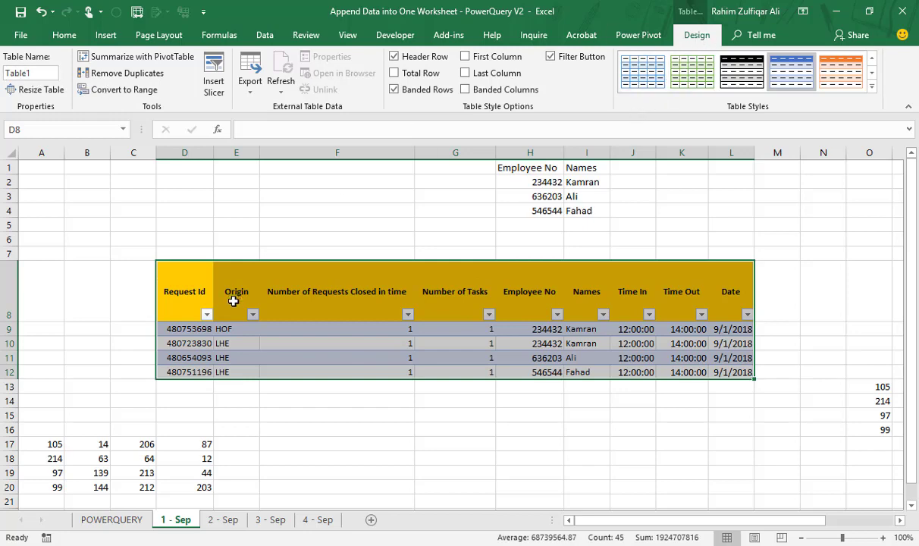
# Step: Turn the 2 - Sep range D8:L9 into a table with headers
pyautogui.click(216, 523)
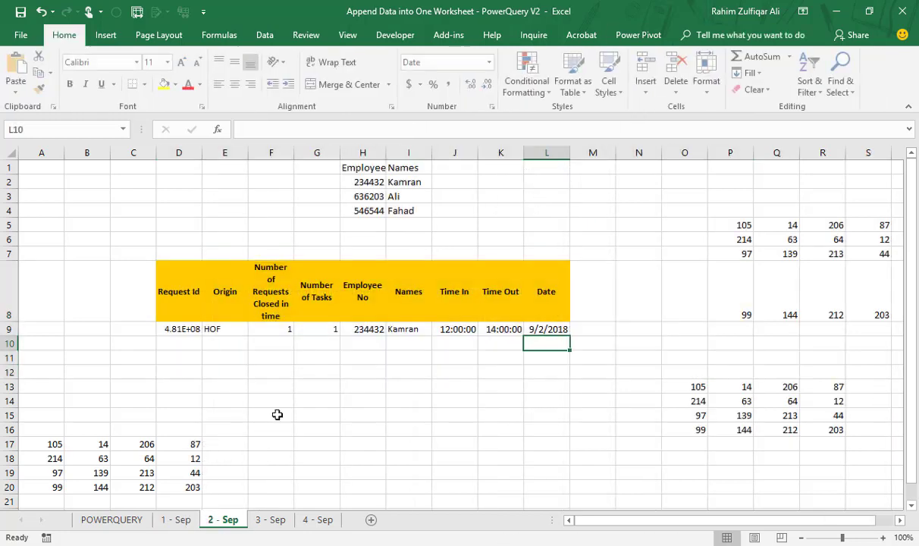
pyautogui.moveTo(182, 292); pyautogui.dragTo(534, 333)
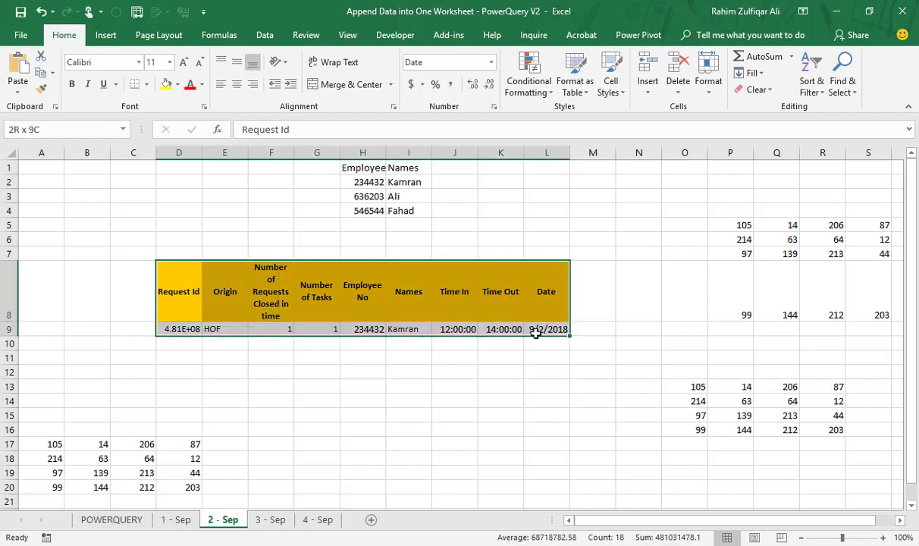
pyautogui.click(106, 35)
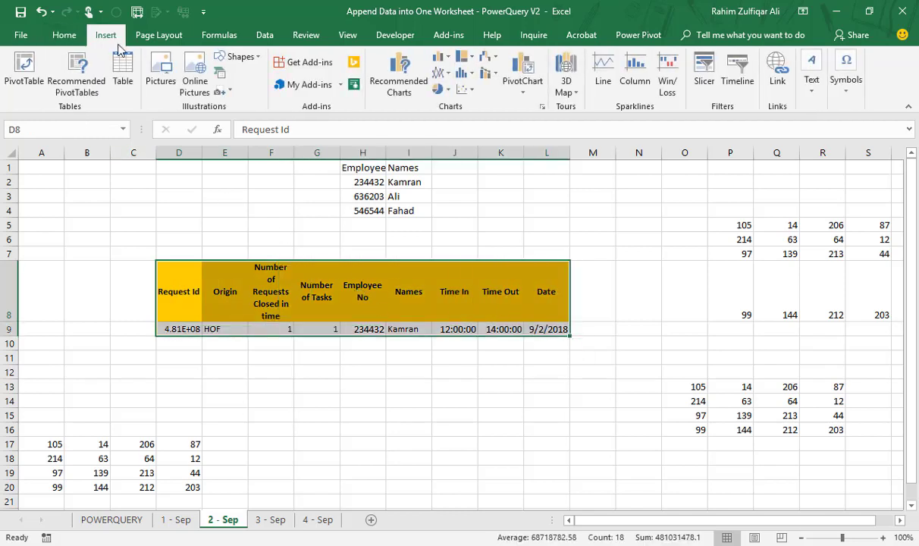
pyautogui.click(123, 74)
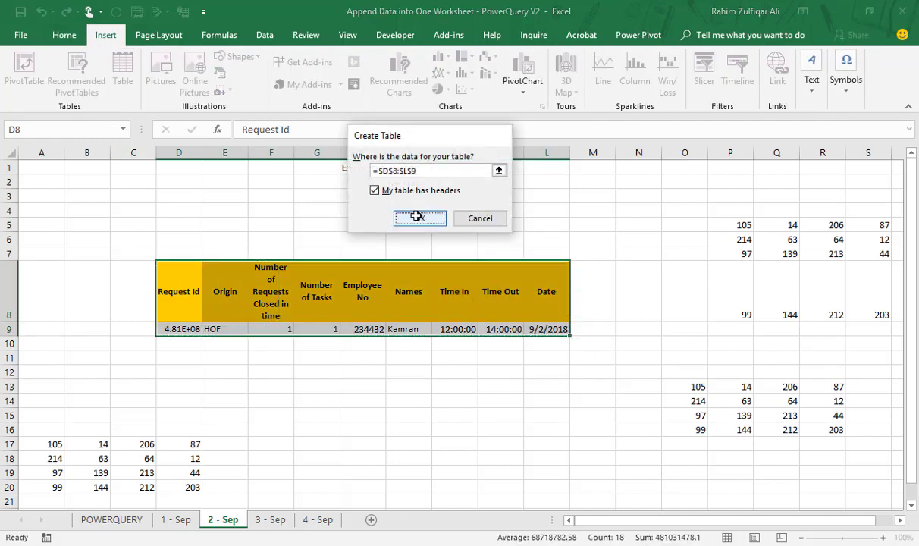
pyautogui.click(418, 218)
# Step: Turn the 3 - Sep range D11:L14 into a table with headers (Table3)
pyautogui.click(266, 520)
pyautogui.click(163, 319)
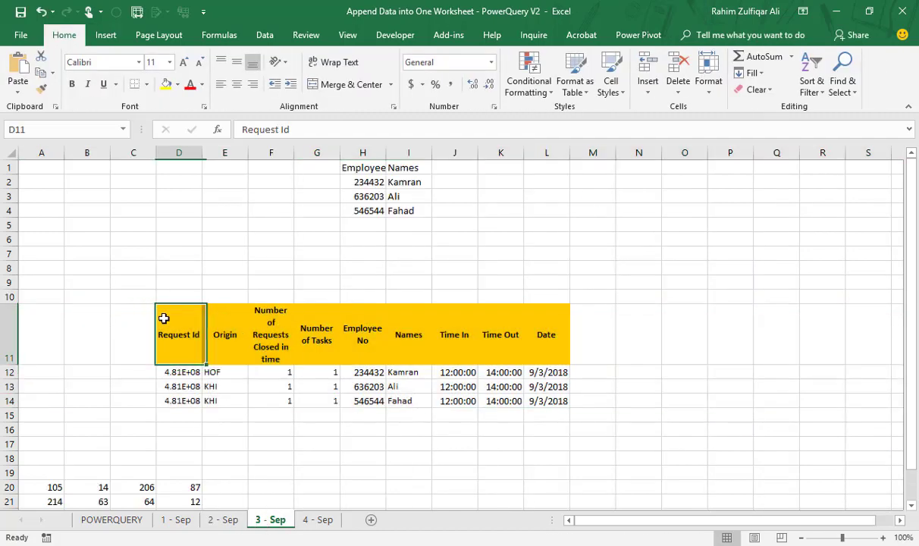
pyautogui.moveTo(163, 319); pyautogui.dragTo(546, 402)
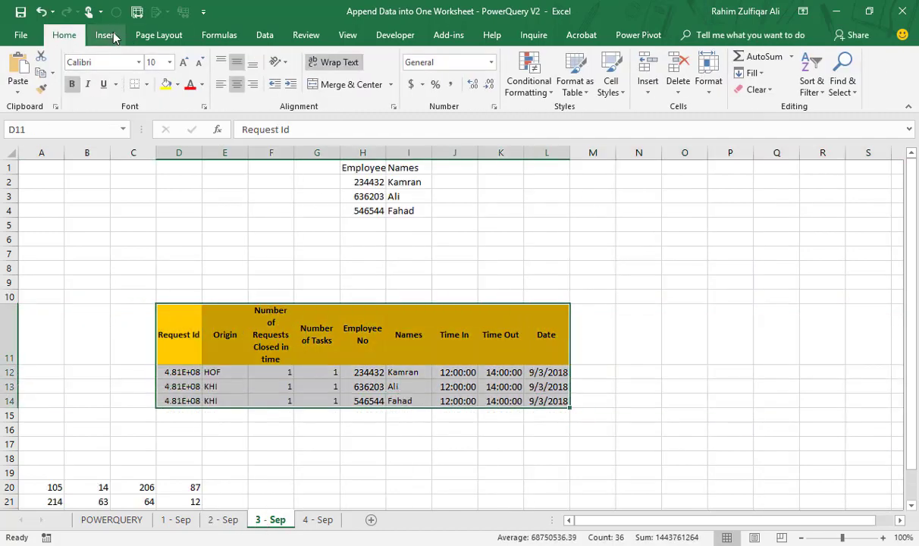
pyautogui.click(106, 35)
pyautogui.click(125, 79)
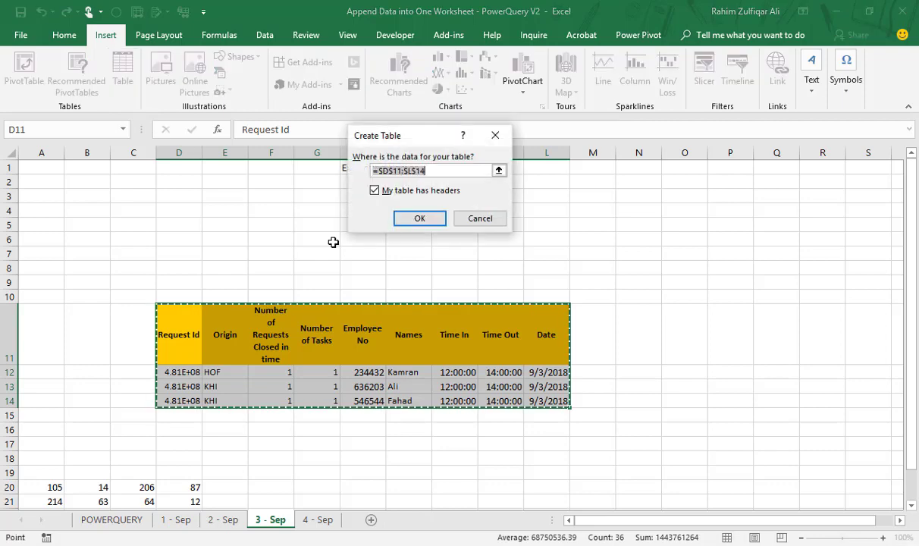
pyautogui.click(420, 219)
pyautogui.click(335, 341)
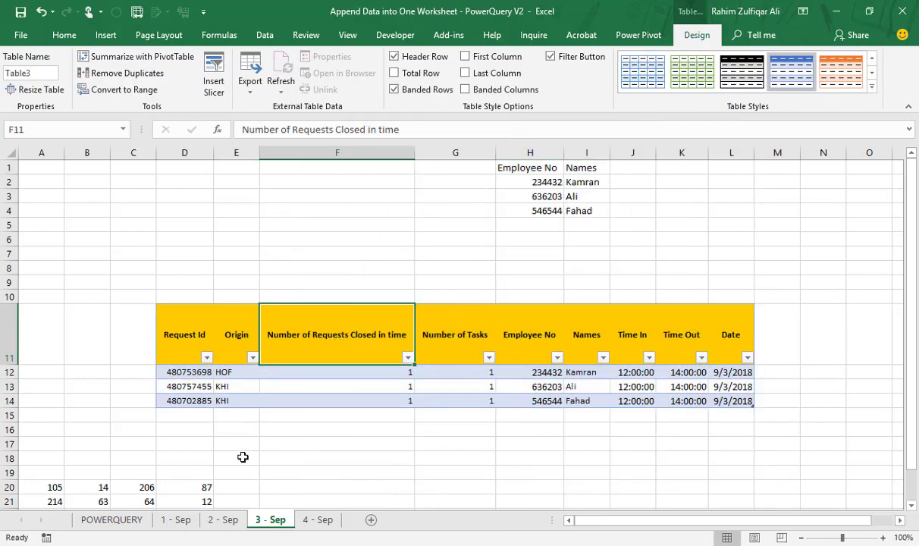
pyautogui.click(182, 521)
# Step: Check the new tables on the 2, 3 and 4 - Sep sheets, then return to 1 - Sep
pyautogui.click(225, 522)
pyautogui.click(257, 523)
pyautogui.click(224, 522)
pyautogui.click(181, 522)
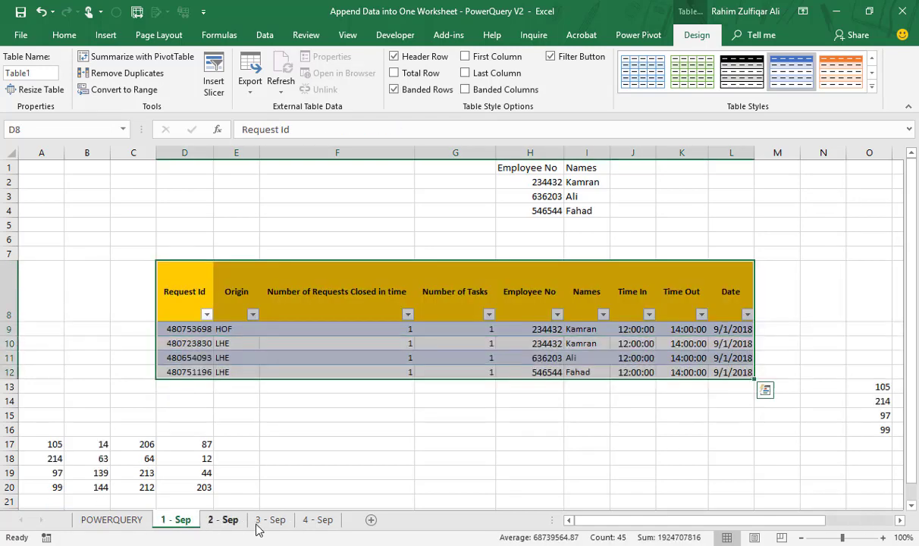
pyautogui.click(307, 523)
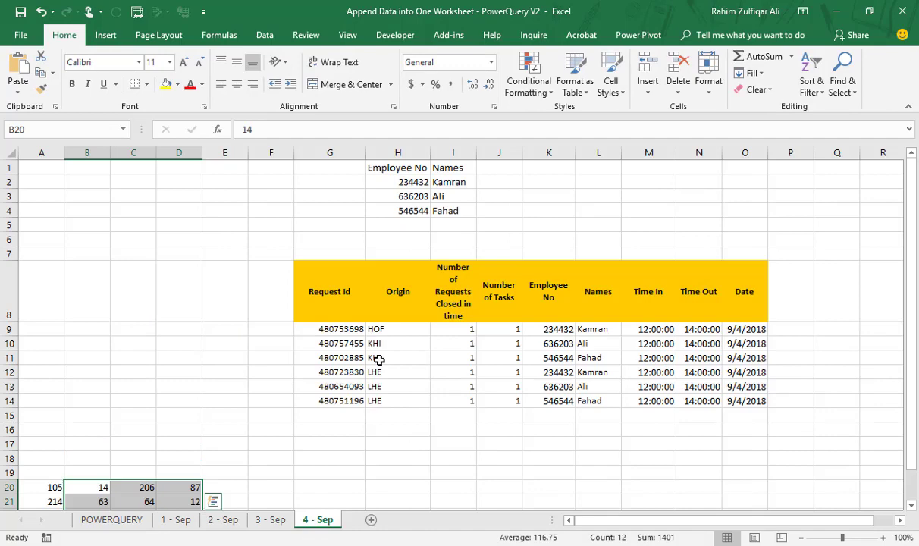
pyautogui.click(184, 523)
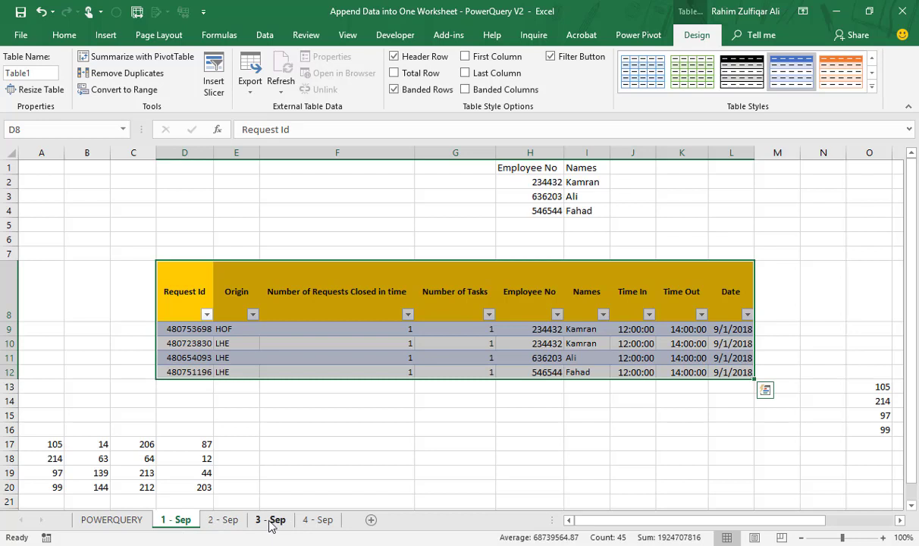
# Step: Select cell G10 inside Table1 and show the Data tab's query commands
pyautogui.click(289, 357)
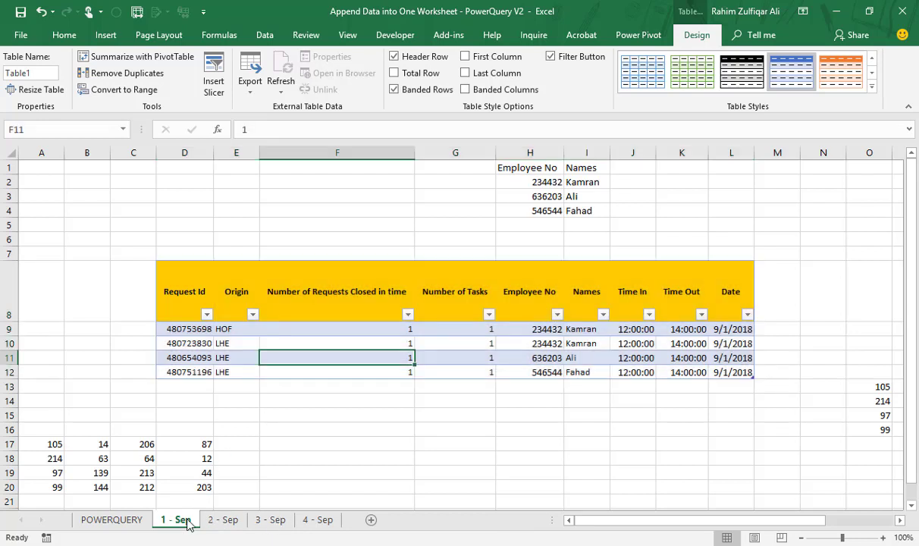
pyautogui.click(351, 328)
pyautogui.click(453, 343)
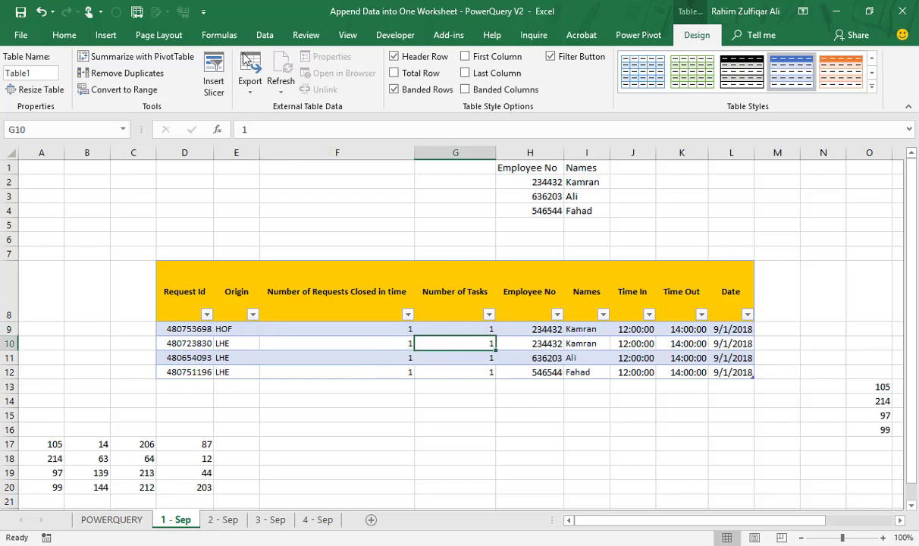
pyautogui.click(264, 35)
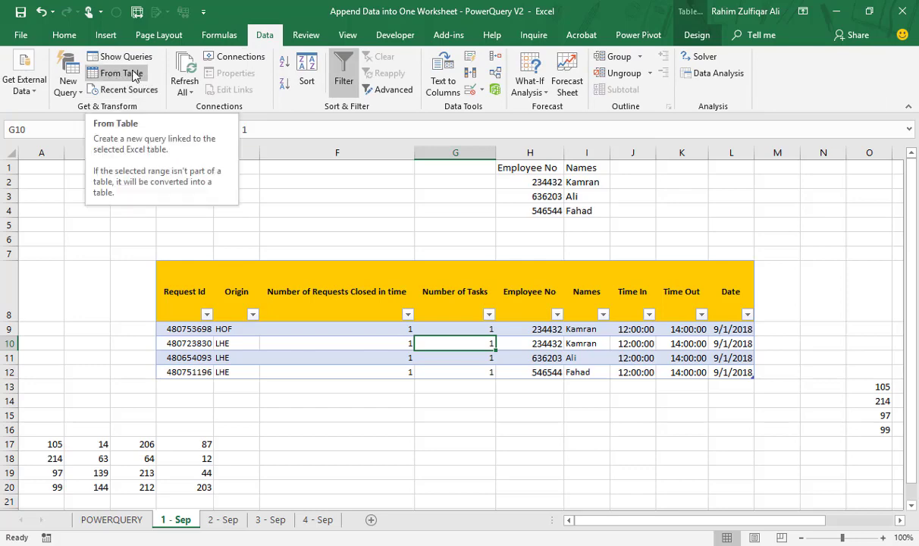
# Step: Glance at the POWERQUERY sheet, then load Table1 into Power Query Editor via From Table
pyautogui.click(112, 520)
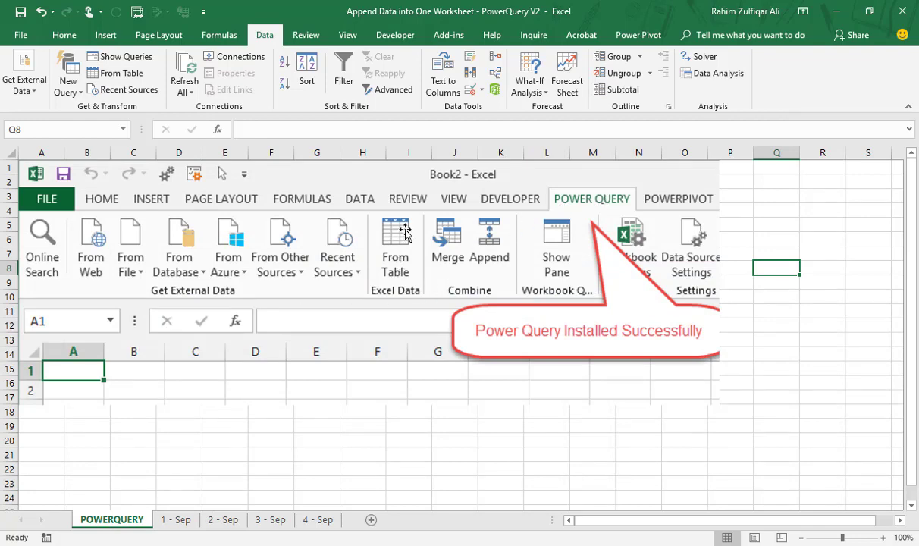
pyautogui.click(175, 520)
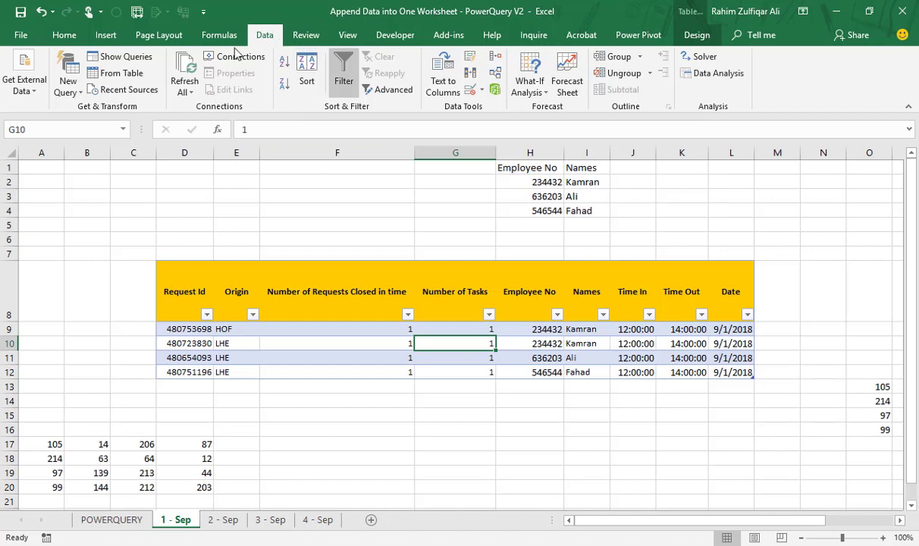
pyautogui.click(123, 76)
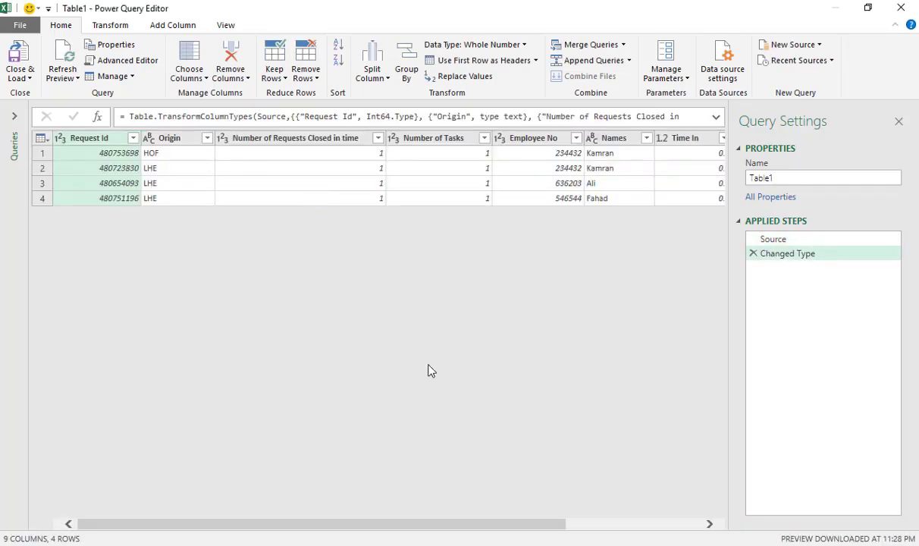
# Step: Change the Time In and Time Out columns to Time, replacing the current type
pyautogui.moveTo(547, 526); pyautogui.dragTo(694, 529)
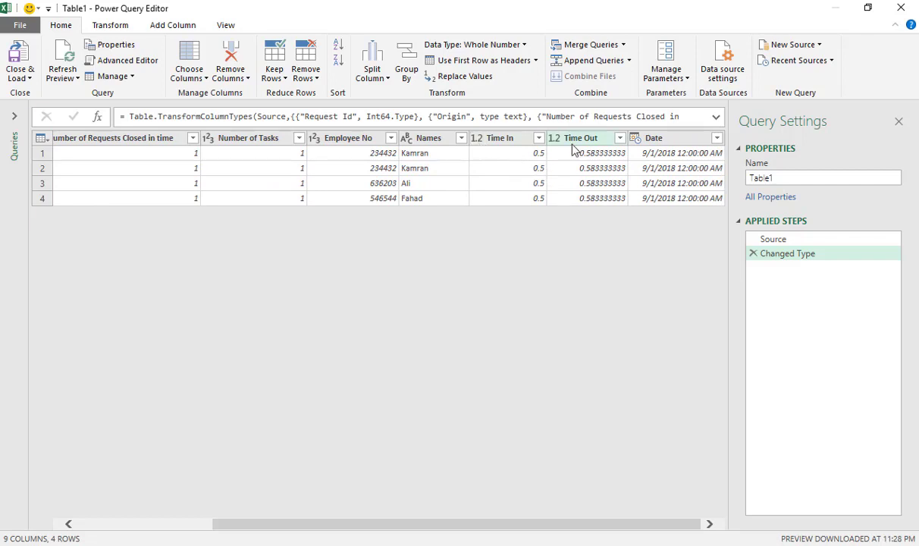
pyautogui.click(478, 139)
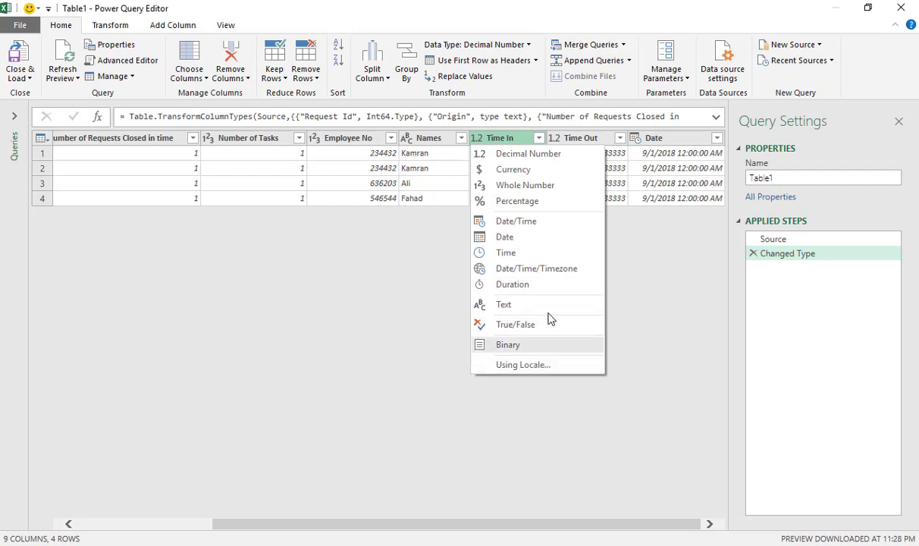
pyautogui.click(529, 253)
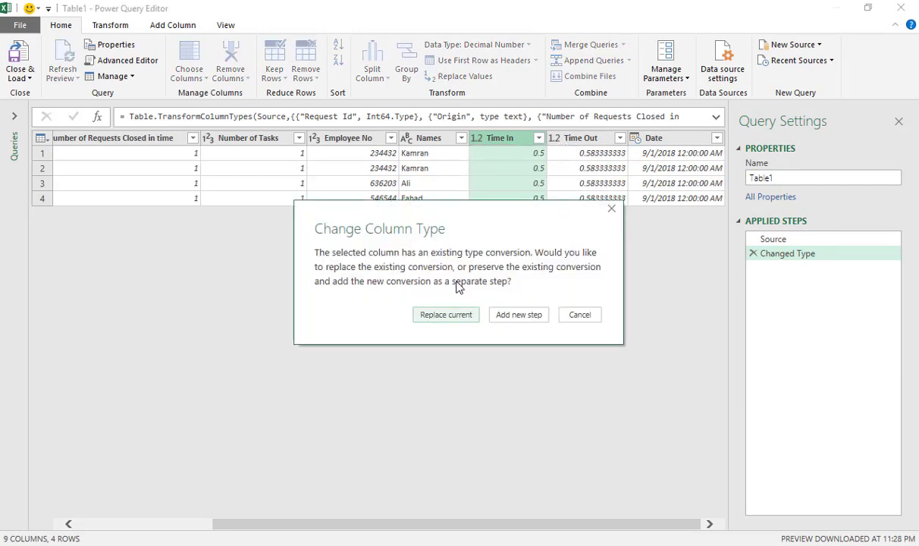
pyautogui.click(436, 315)
pyautogui.click(556, 138)
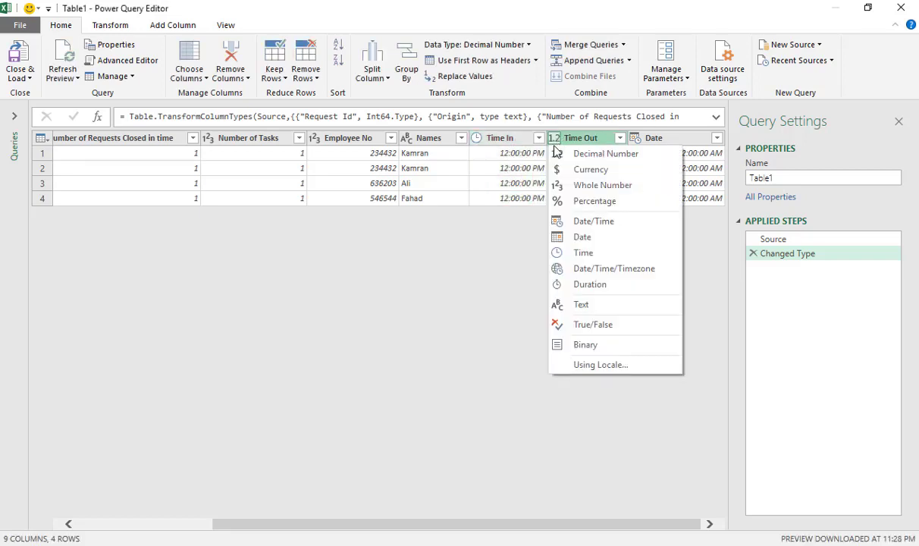
pyautogui.click(584, 253)
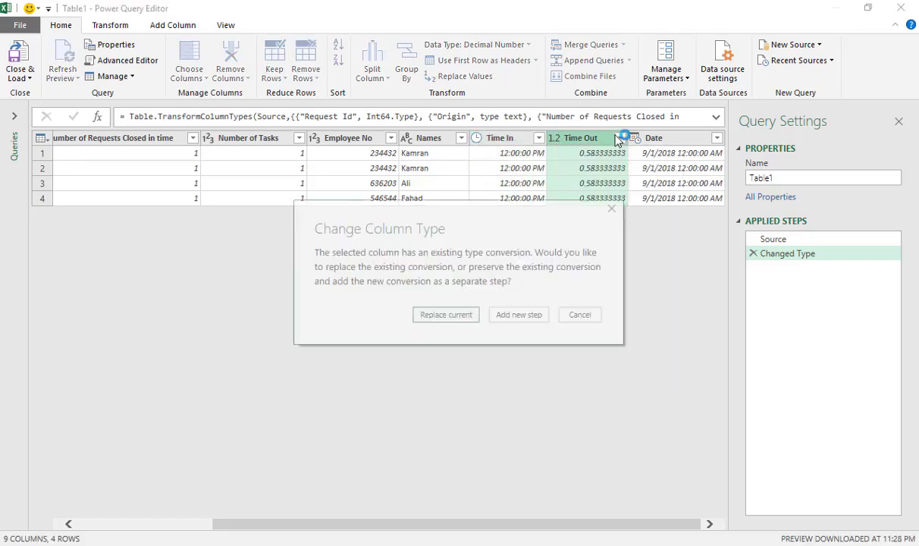
pyautogui.click(451, 314)
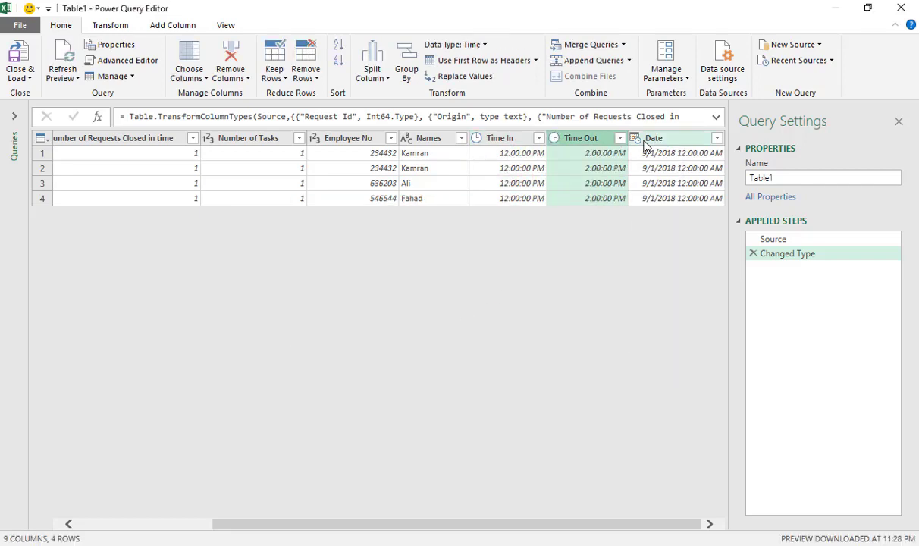
# Step: Change the Date column to Date only, replacing the current type
pyautogui.click(717, 138)
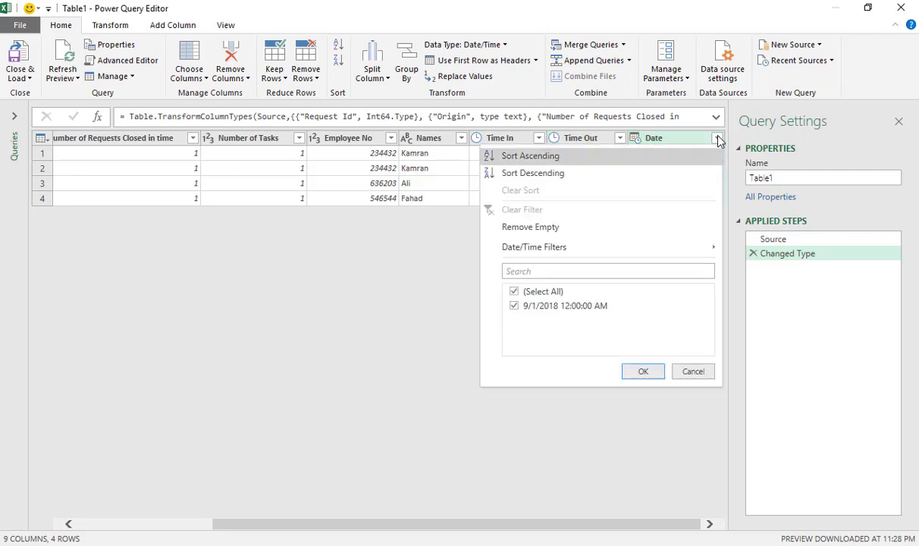
pyautogui.click(718, 139)
pyautogui.rightClick(694, 138)
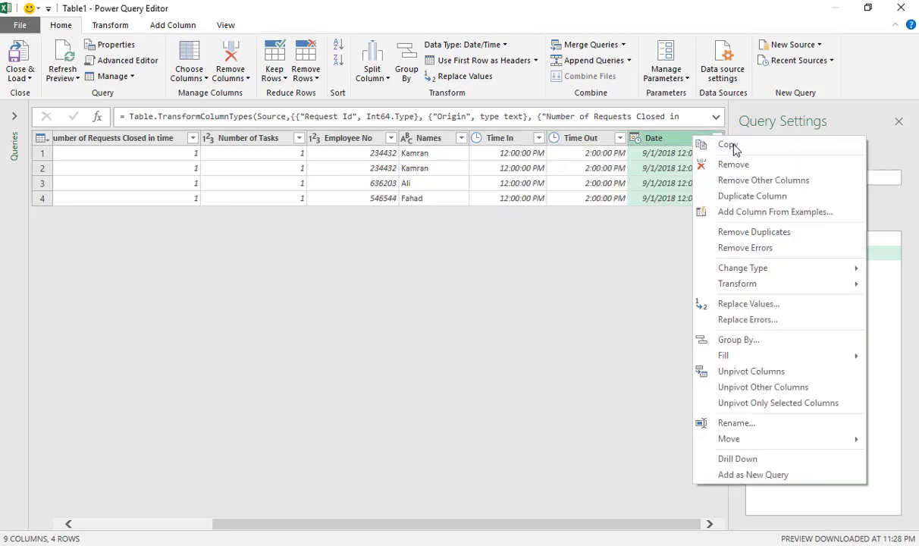
pyautogui.moveTo(775, 282)
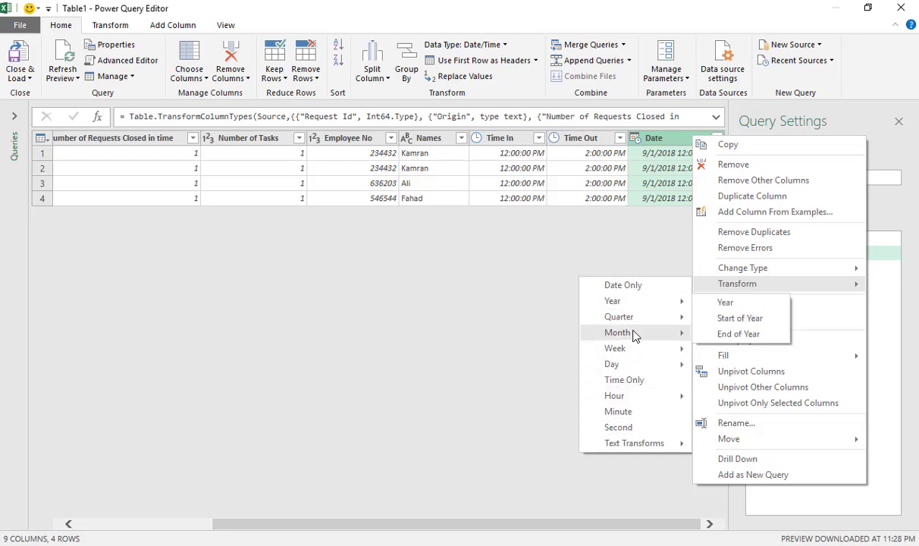
pyautogui.moveTo(635, 336)
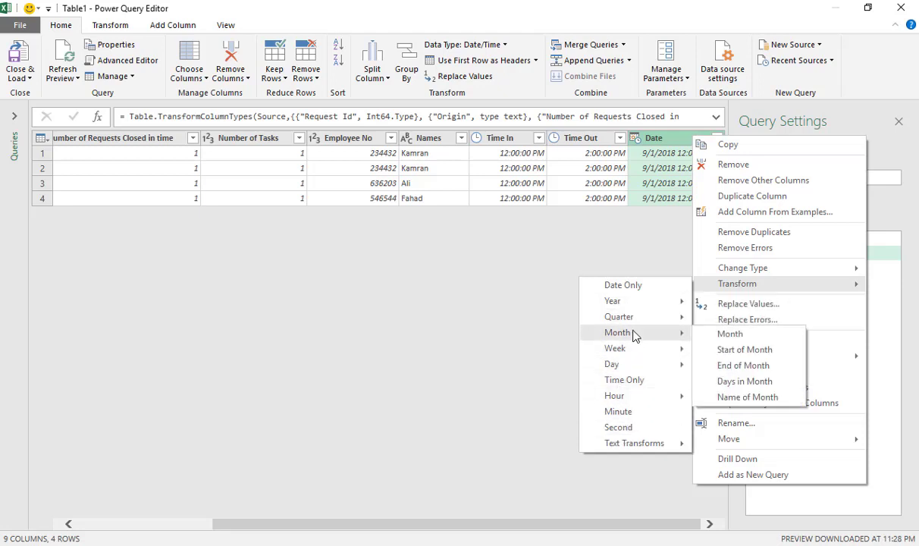
pyautogui.click(635, 144)
pyautogui.click(635, 144)
pyautogui.click(658, 238)
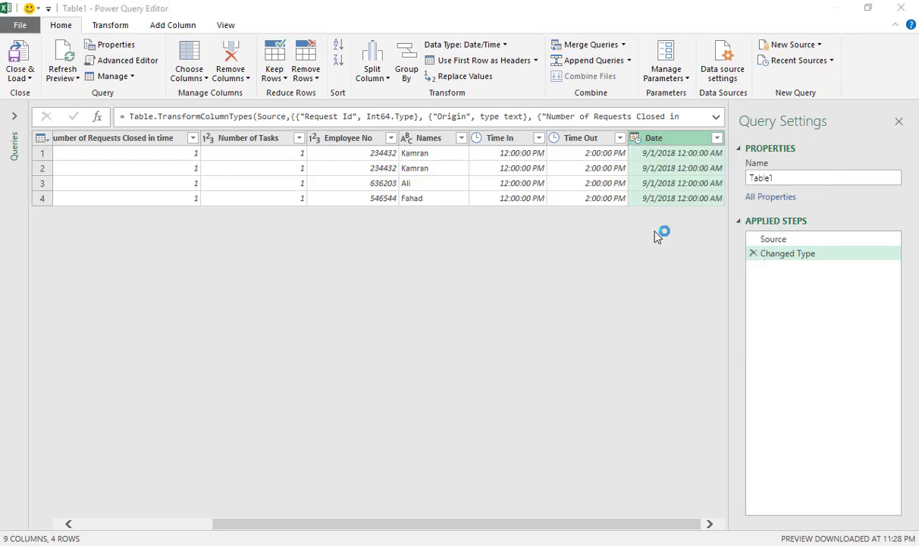
pyautogui.click(459, 315)
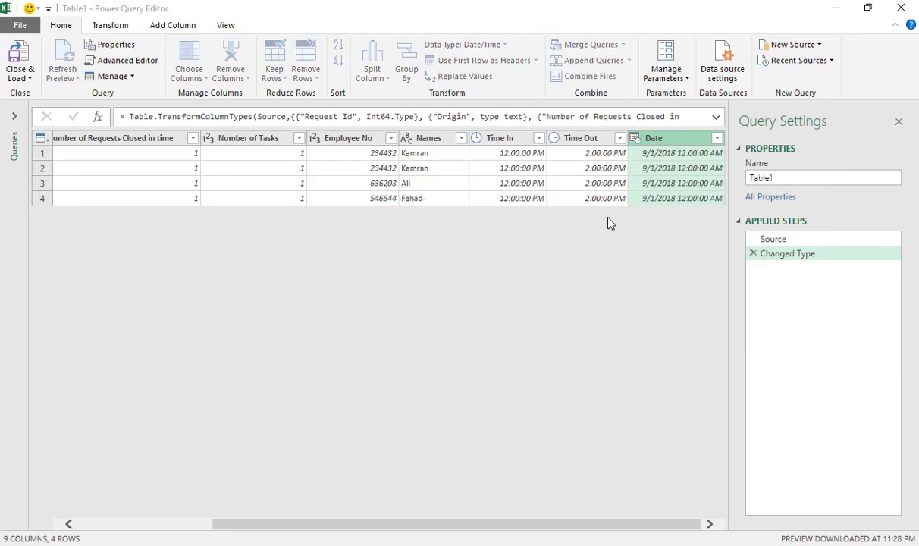
pyautogui.click(213, 523)
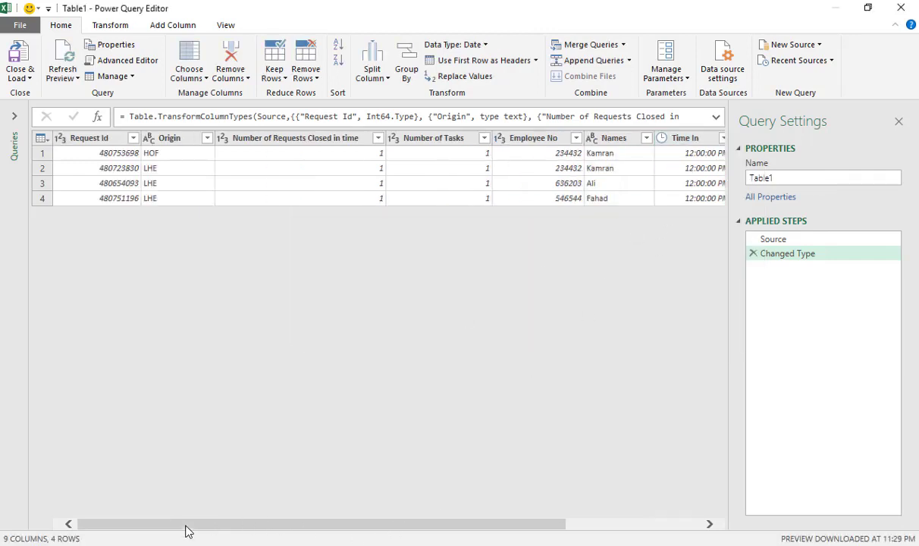
# Step: Close & Load Table1 to the workbook as Only Create Connection
pyautogui.click(27, 80)
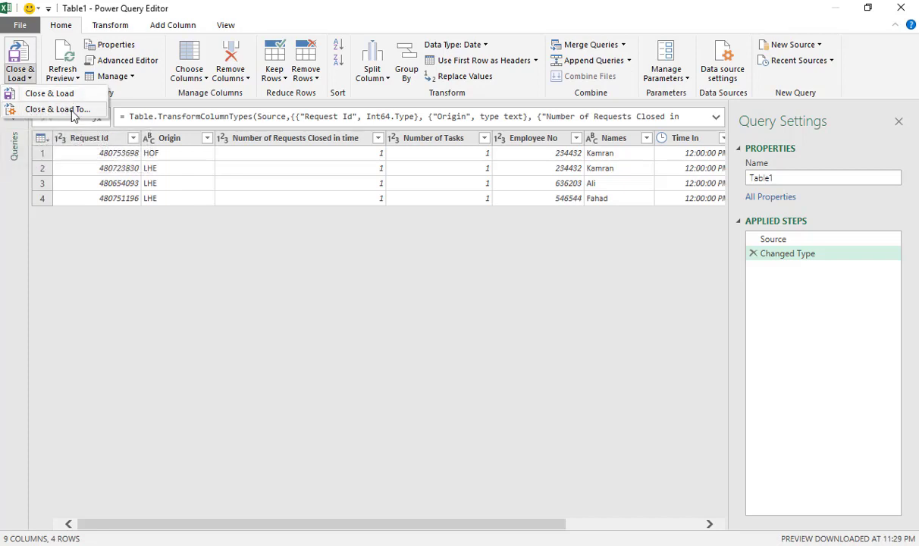
pyautogui.click(44, 94)
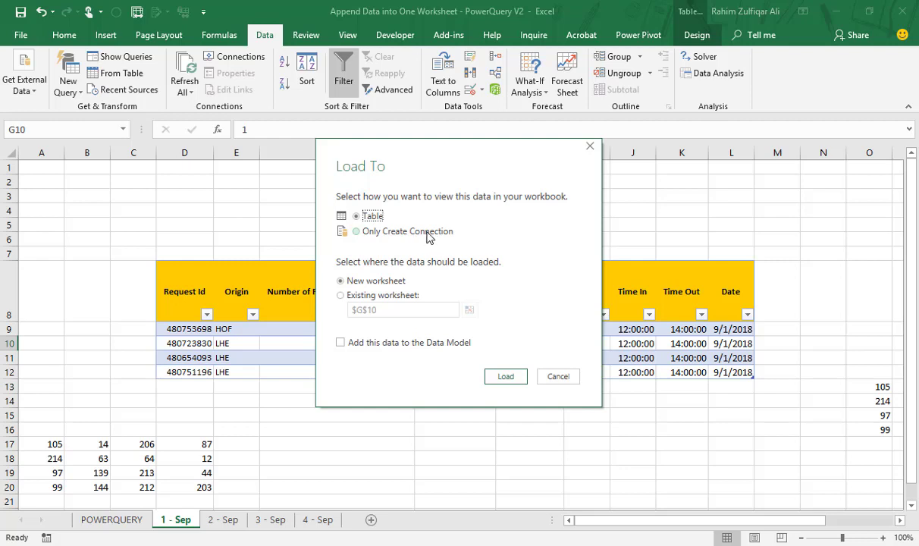
pyautogui.click(362, 232)
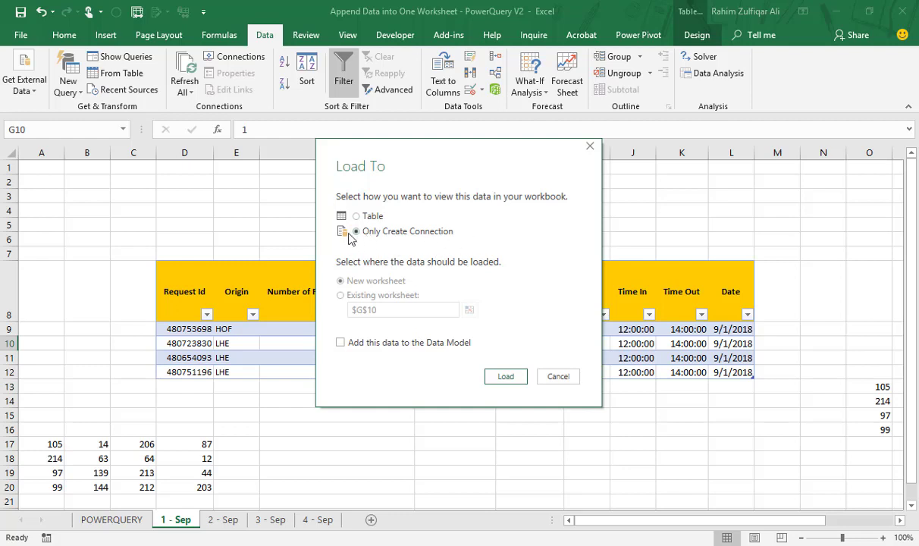
pyautogui.click(504, 376)
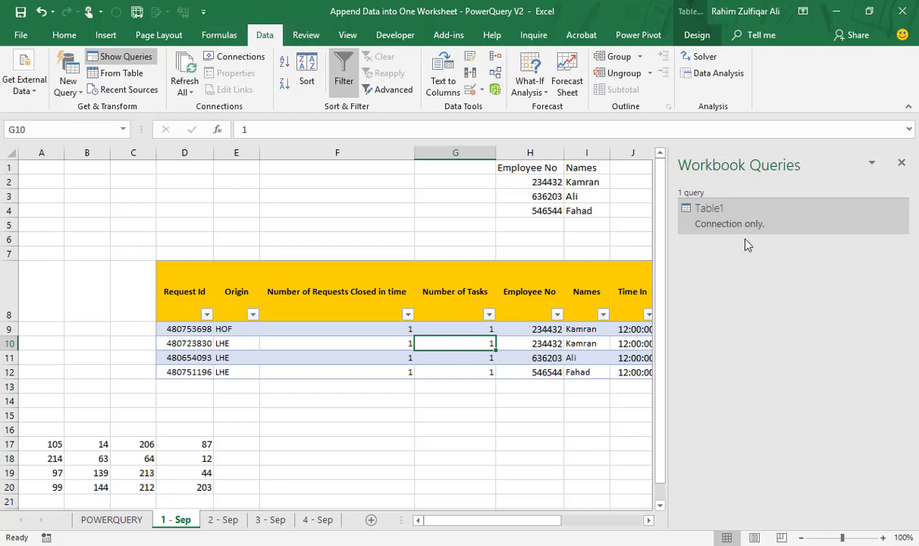
# Step: Close and reopen the Workbook Queries pane, then select a cell in the 2 - Sep table
pyautogui.click(902, 165)
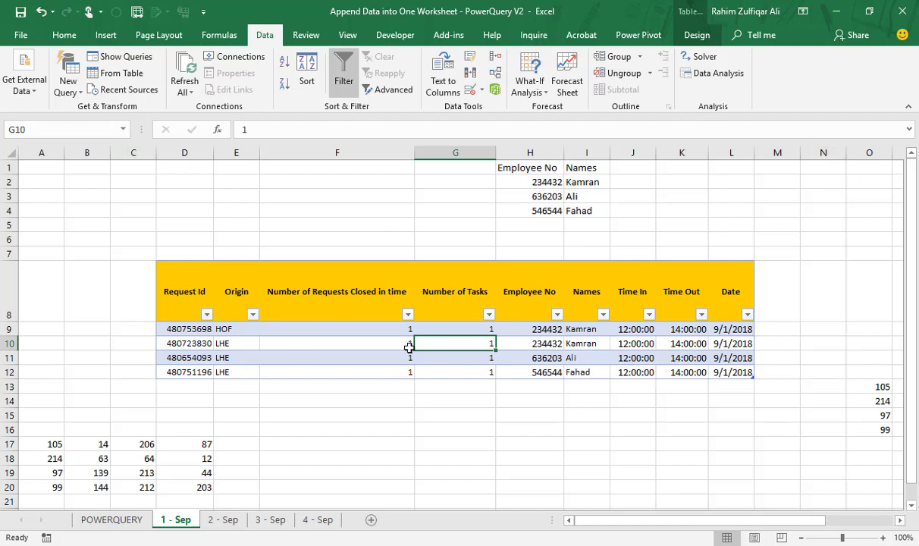
pyautogui.click(476, 307)
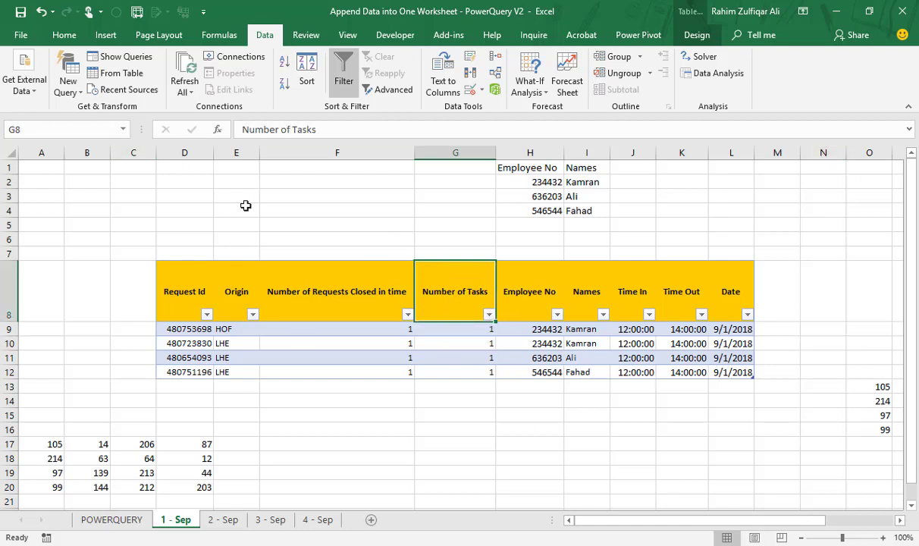
pyautogui.click(114, 61)
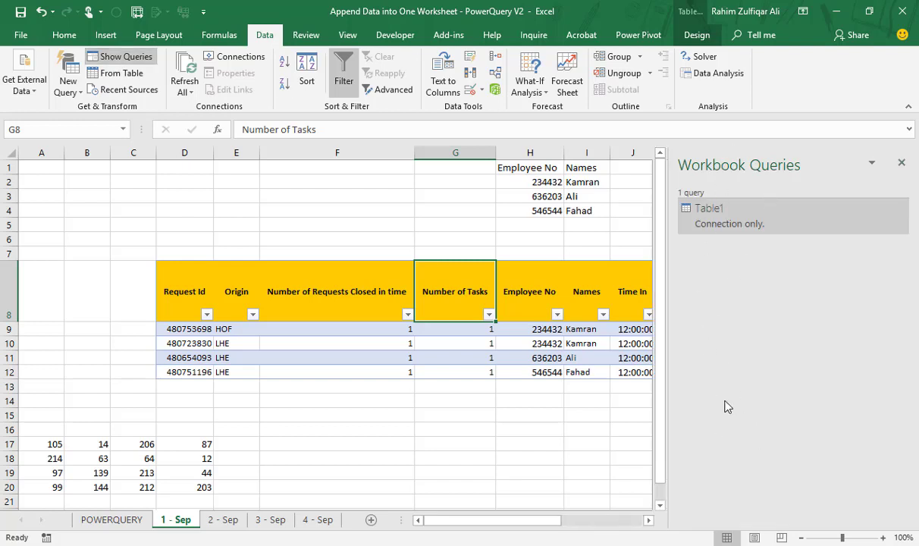
pyautogui.moveTo(765, 205)
pyautogui.click(223, 519)
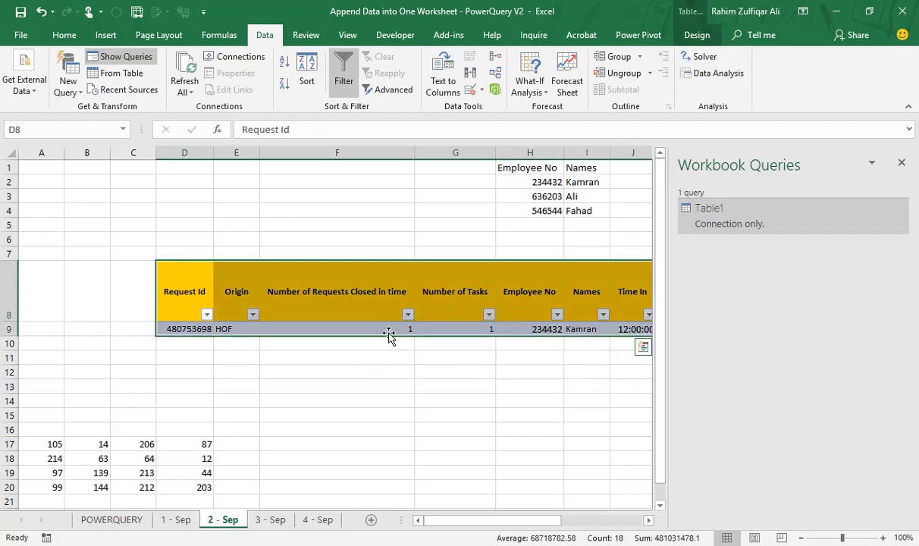
pyautogui.click(414, 329)
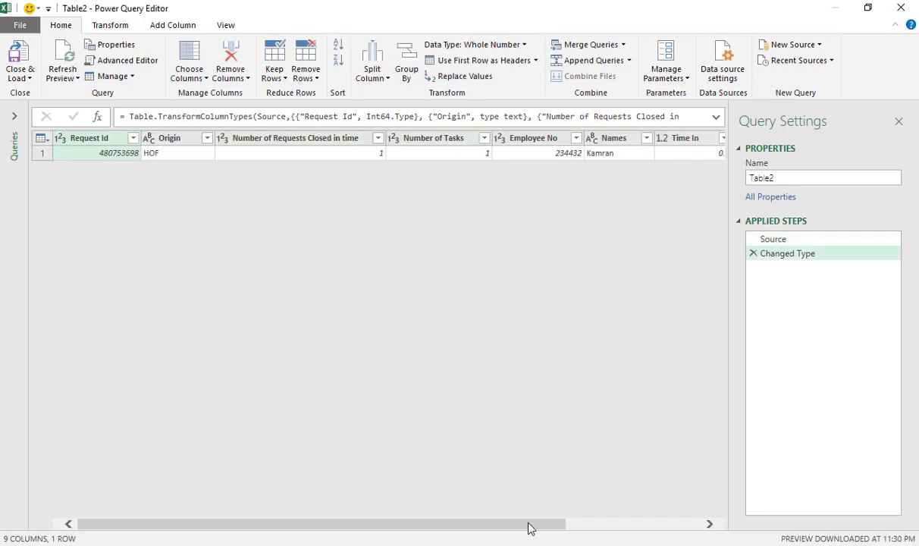
# Step: Set Table2's Time In and Time Out columns to the Date type, replacing the current conversions
pyautogui.moveTo(529, 529); pyautogui.dragTo(696, 529)
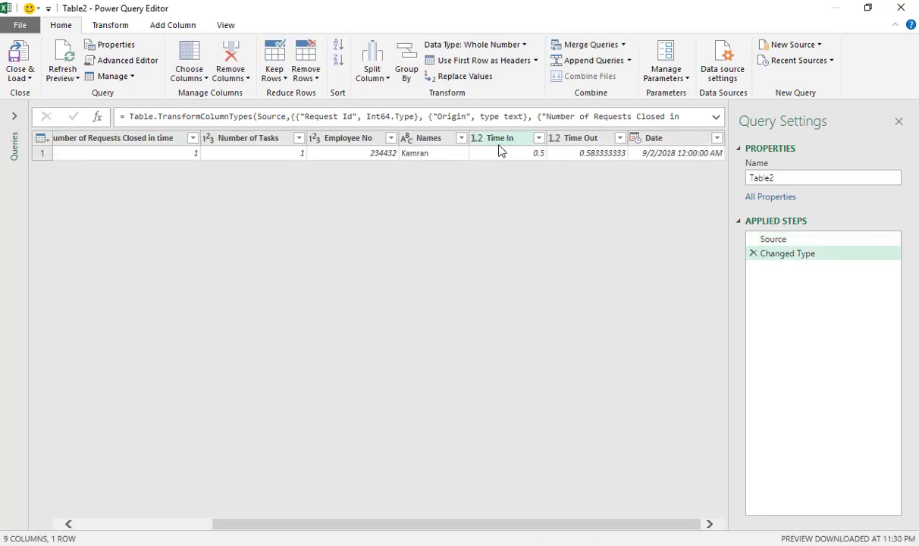
pyautogui.click(477, 139)
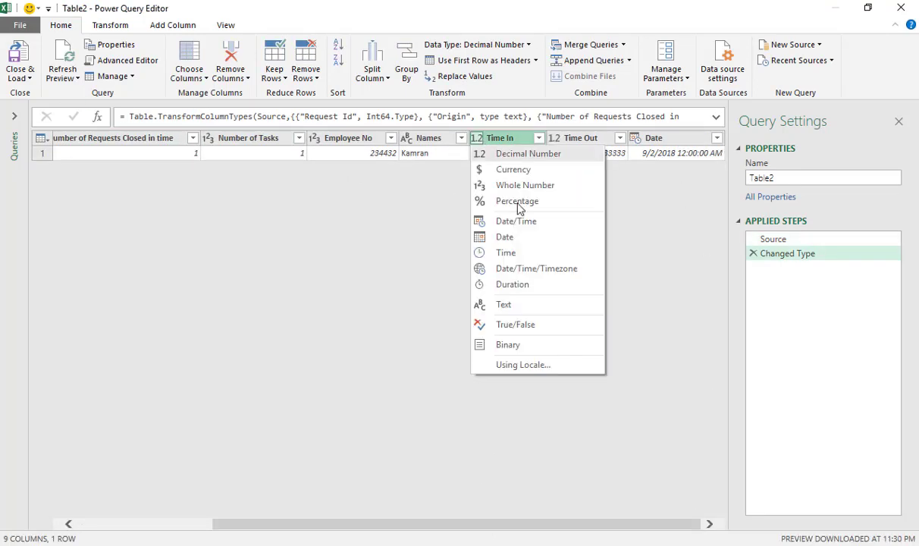
pyautogui.click(527, 242)
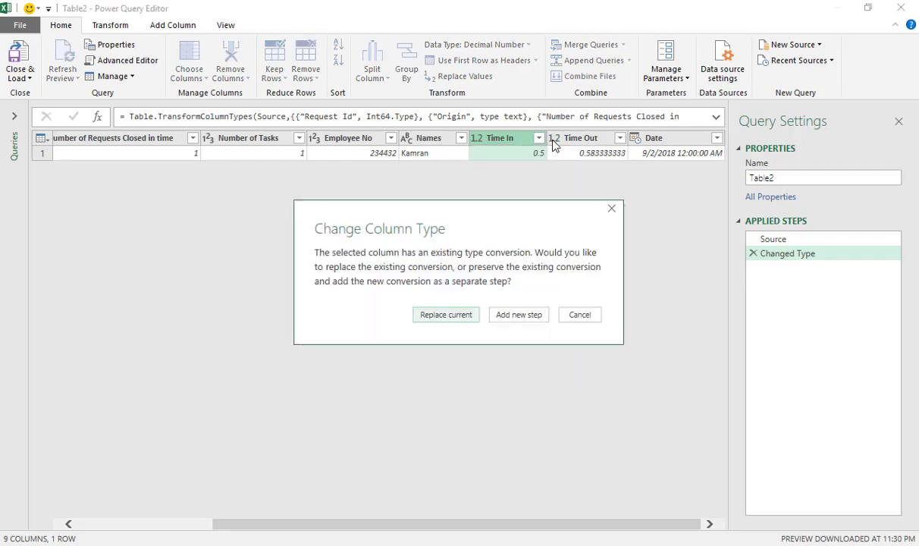
pyautogui.click(421, 320)
pyautogui.click(556, 138)
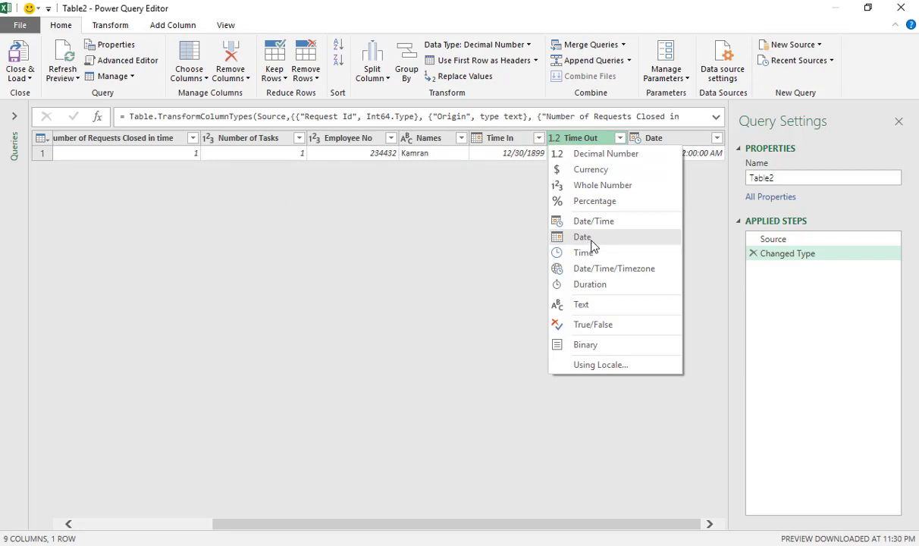
pyautogui.click(592, 240)
pyautogui.click(452, 313)
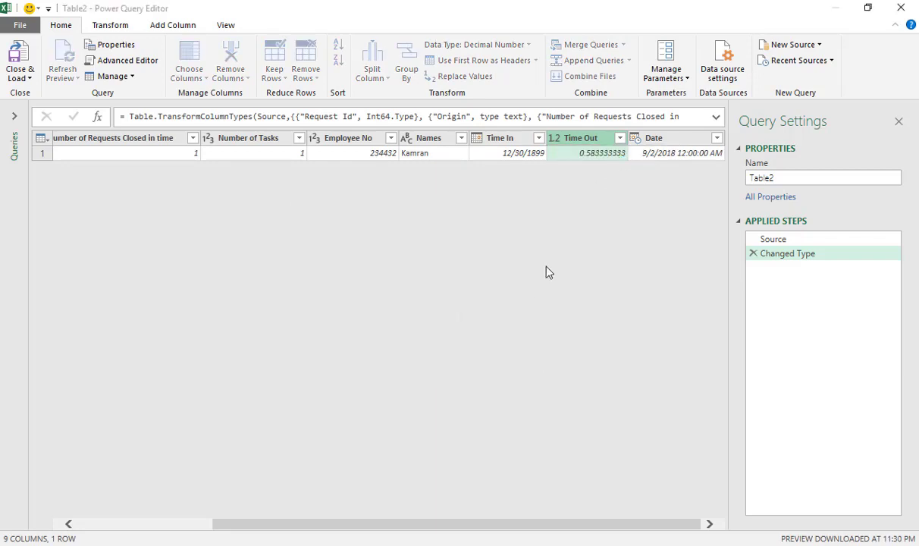
pyautogui.click(637, 140)
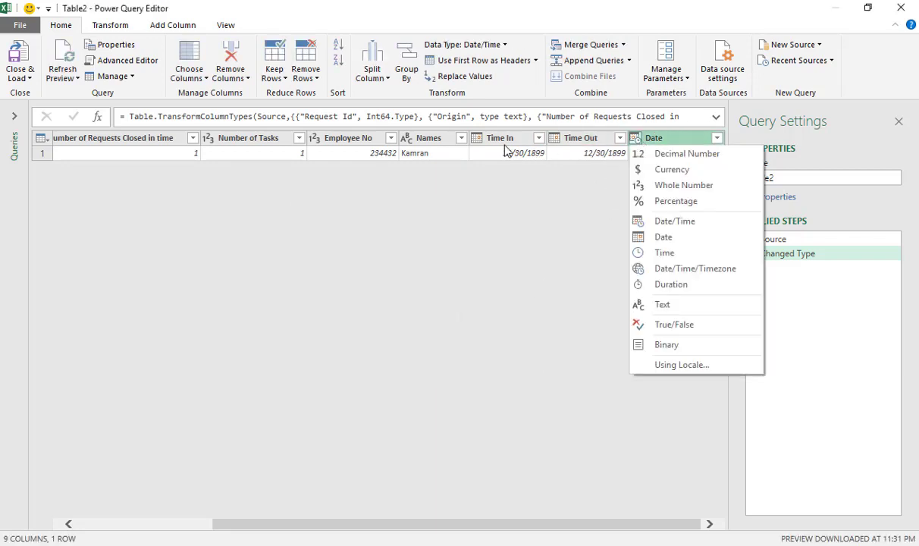
pyautogui.click(478, 141)
# Step: Change Time In and Time Out to Time and Date to Date, replacing the current types
pyautogui.click(478, 138)
pyautogui.click(509, 240)
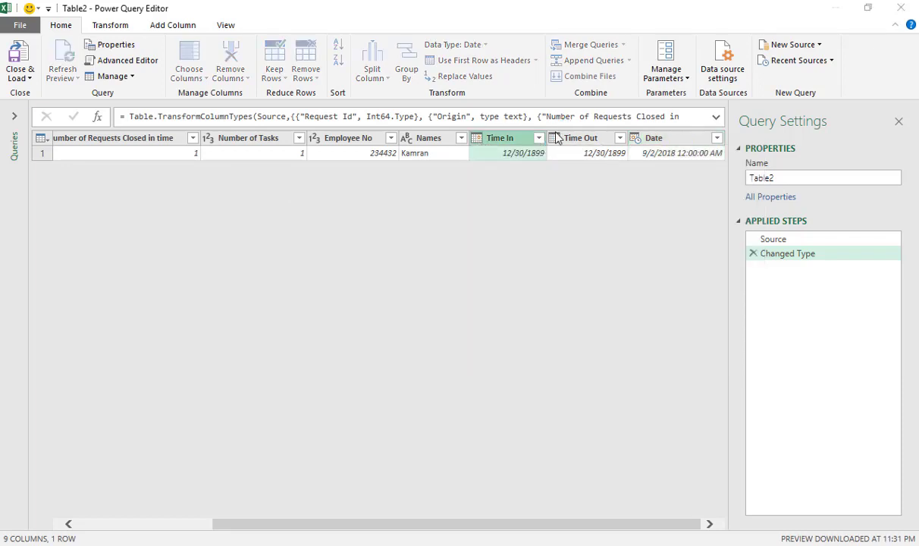
pyautogui.click(448, 313)
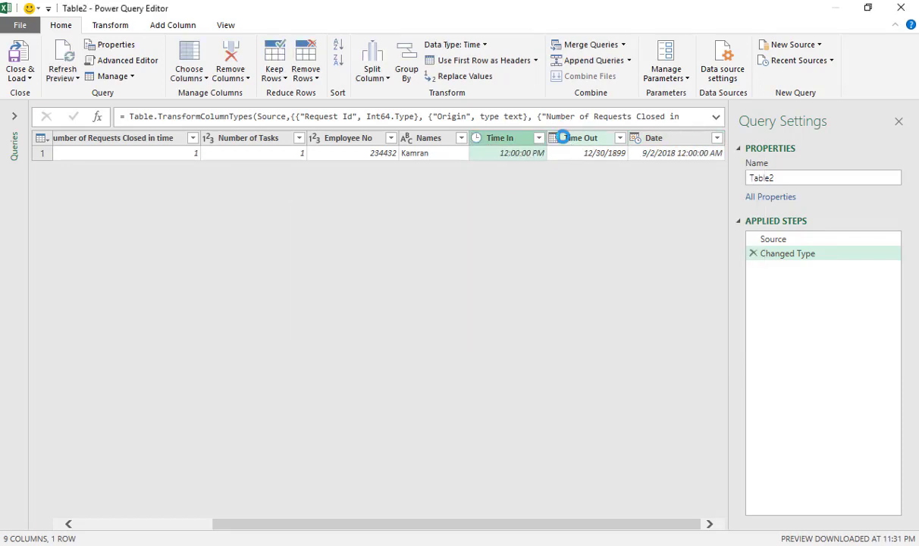
pyautogui.click(555, 138)
pyautogui.click(586, 257)
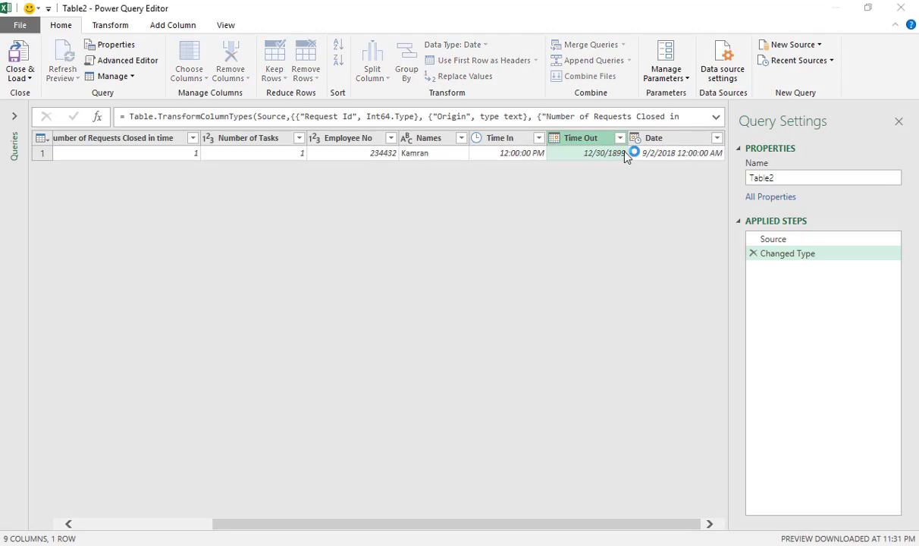
pyautogui.click(472, 313)
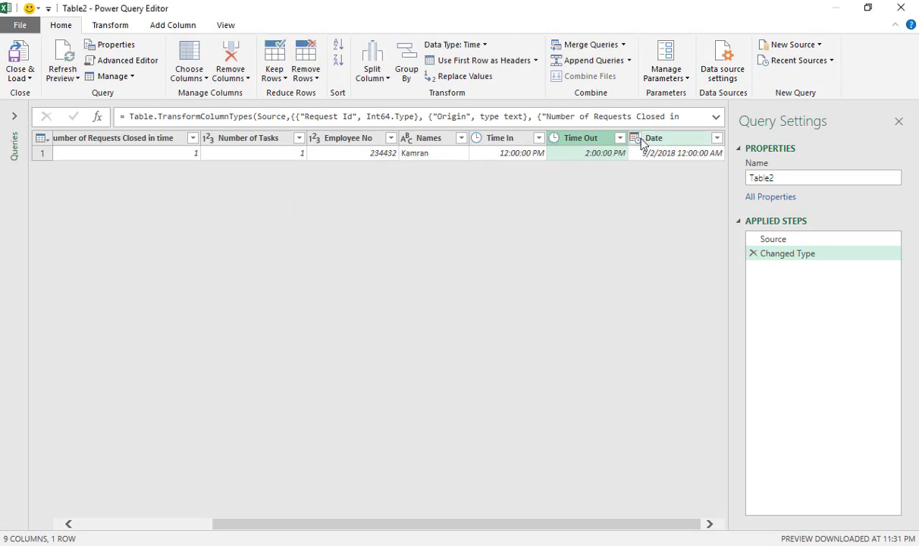
pyautogui.click(637, 138)
pyautogui.click(678, 237)
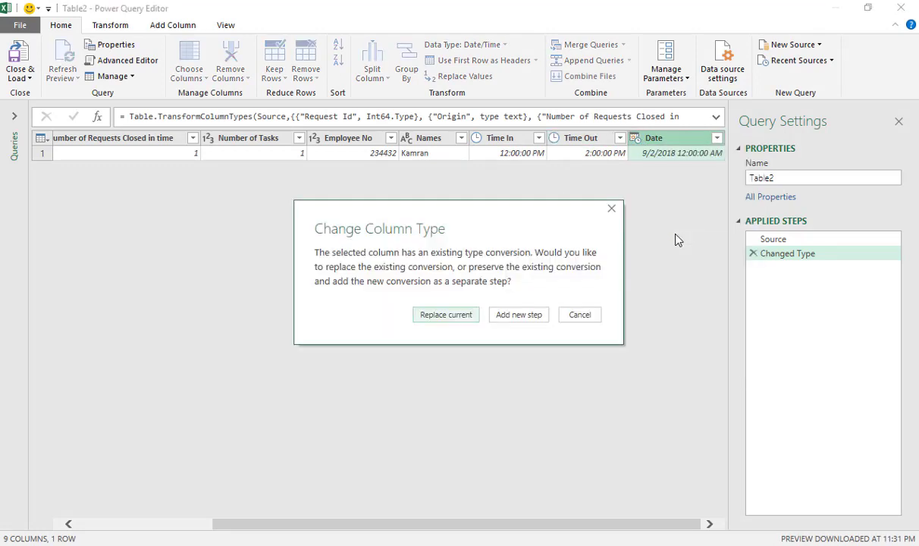
pyautogui.click(424, 314)
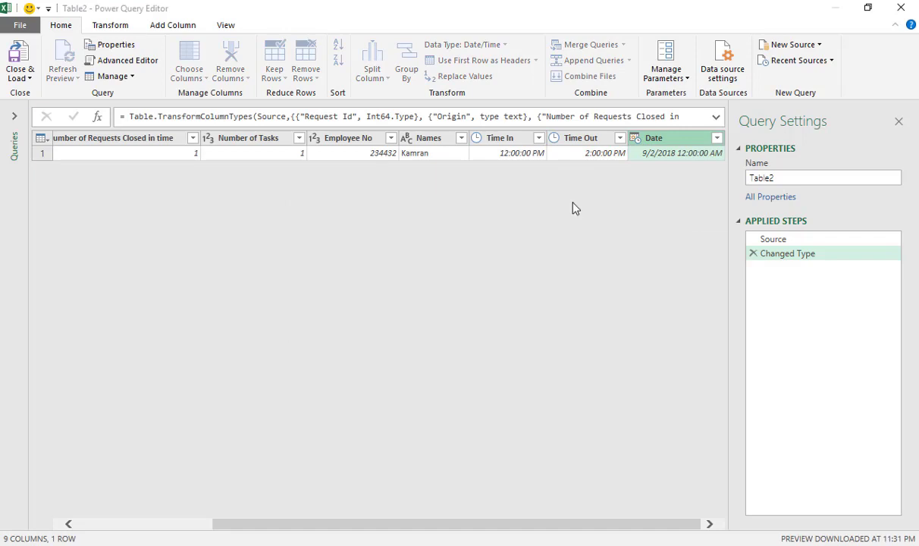
pyautogui.click(9, 79)
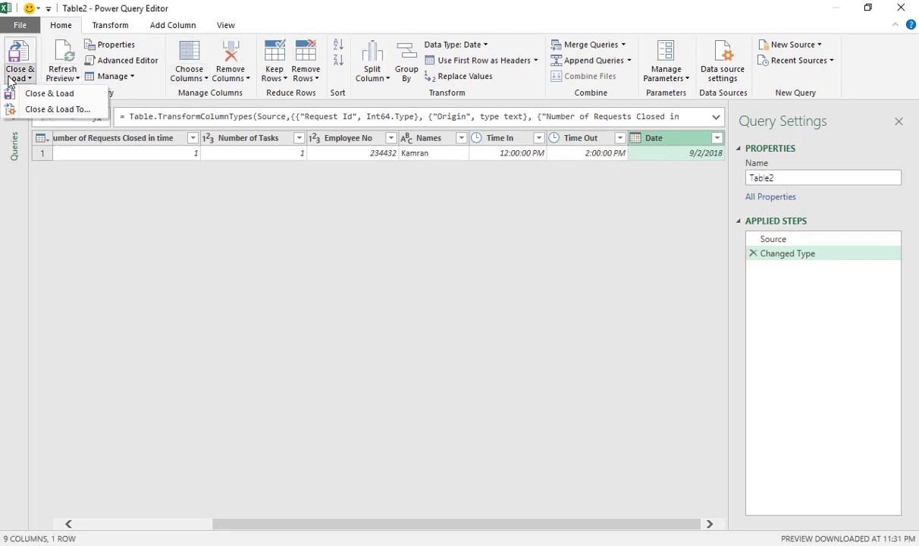
# Step: Load Table2 with Close & Load To as Only Create Connection
pyautogui.click(51, 111)
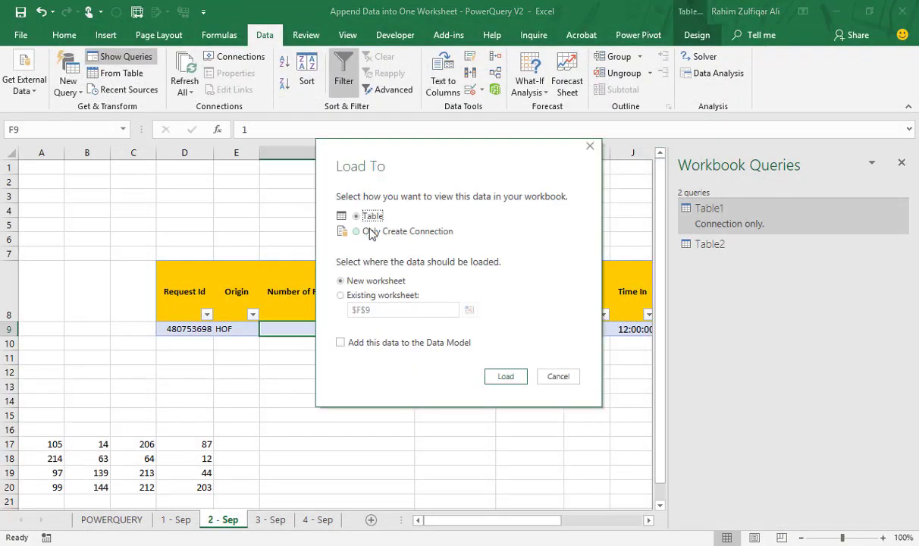
pyautogui.click(371, 231)
pyautogui.click(500, 377)
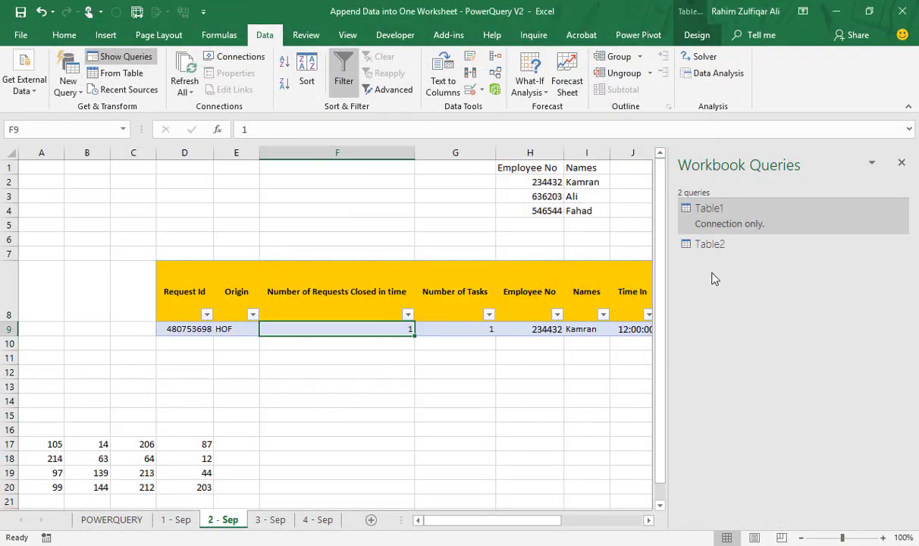
# Step: Create a new query From Table using the table on the 3 - Sep sheet
pyautogui.moveTo(713, 245)
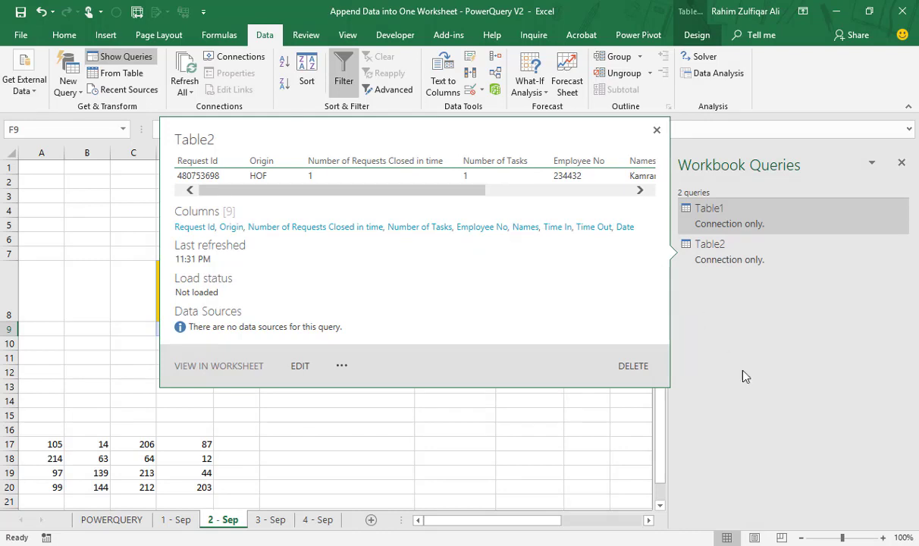
pyautogui.click(270, 519)
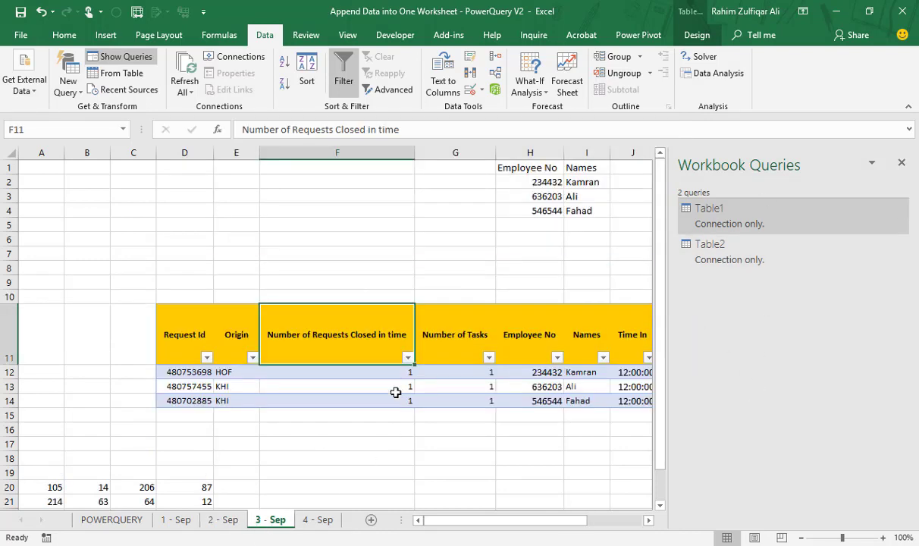
pyautogui.click(357, 388)
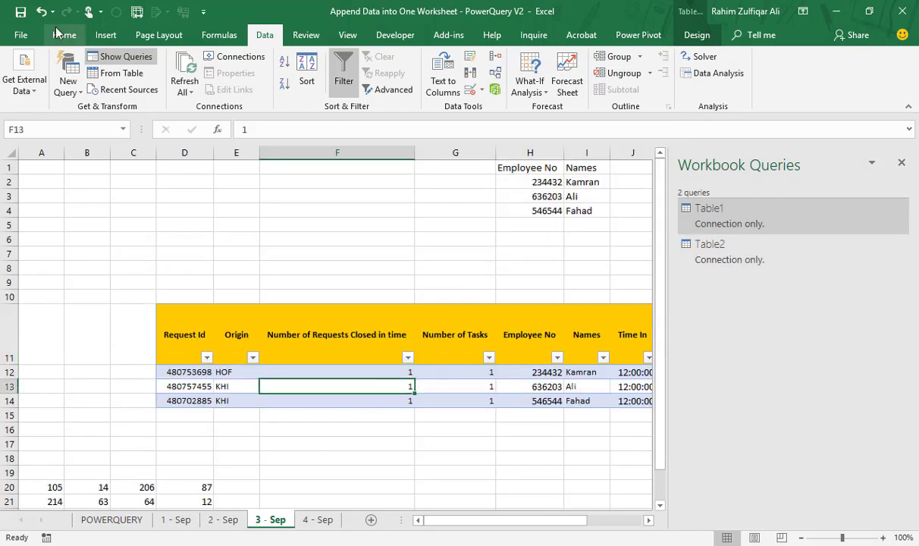
pyautogui.click(108, 75)
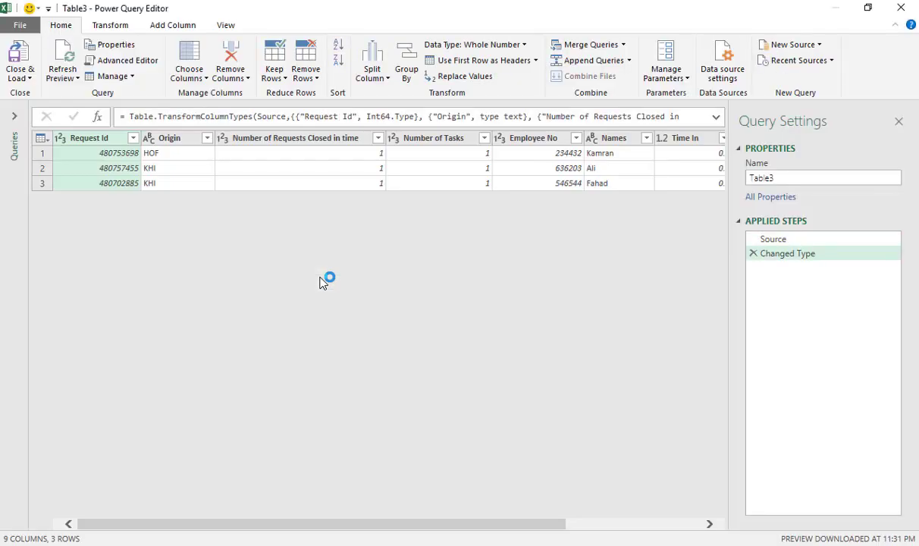
# Step: Set Table3's Time In and Time Out to Time and Date to Date, replacing each conversion
pyautogui.hscroll(3, 576, 512)
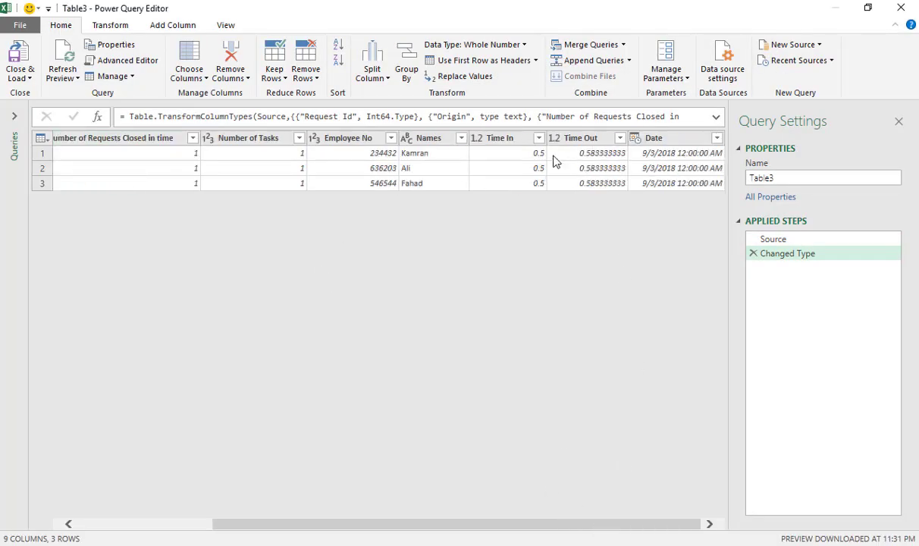
pyautogui.click(479, 138)
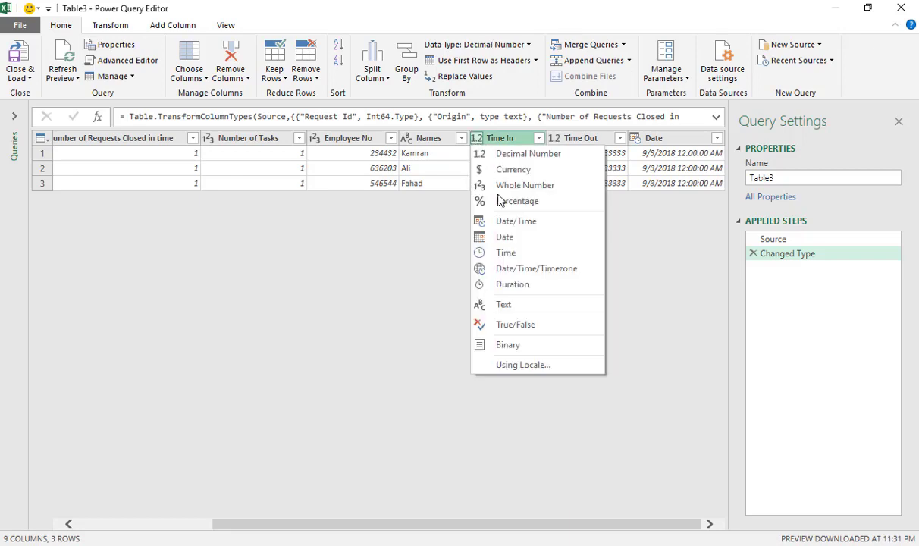
pyautogui.click(506, 252)
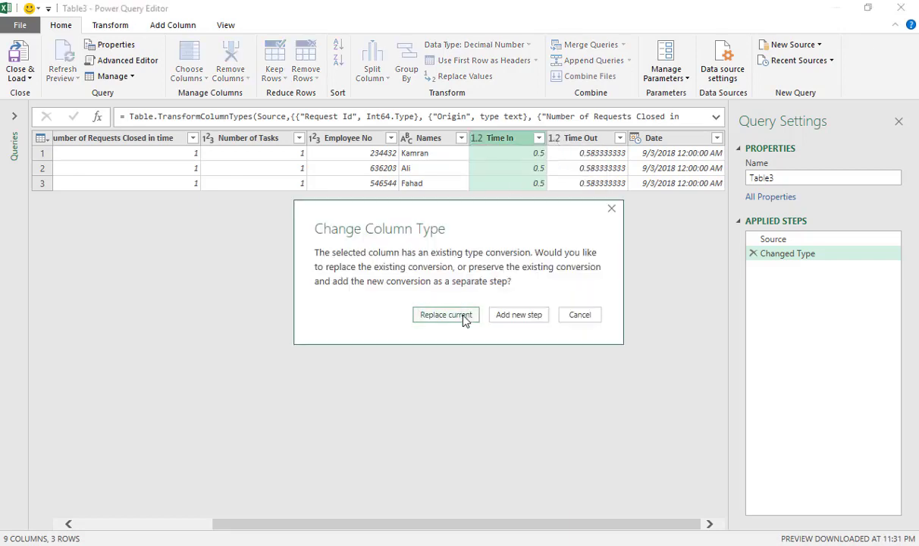
pyautogui.click(465, 317)
pyautogui.click(556, 138)
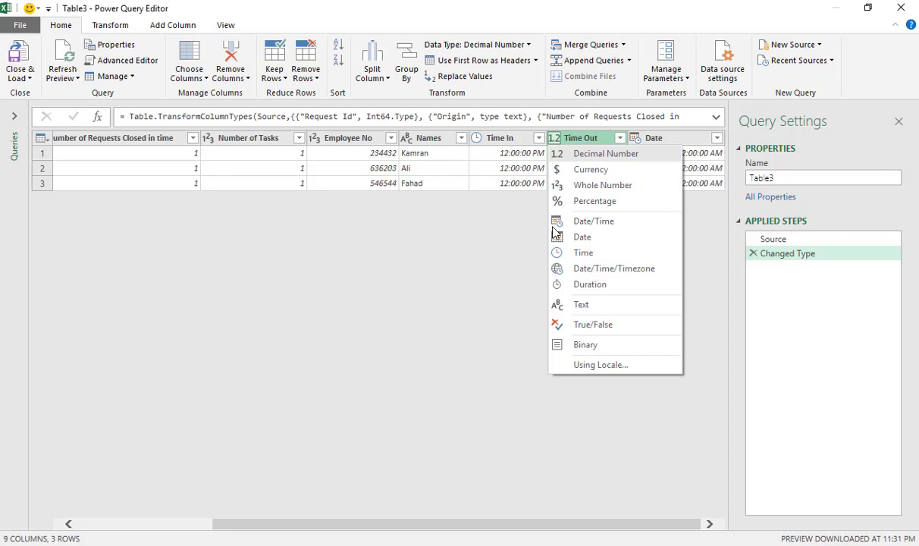
pyautogui.click(598, 254)
pyautogui.click(455, 315)
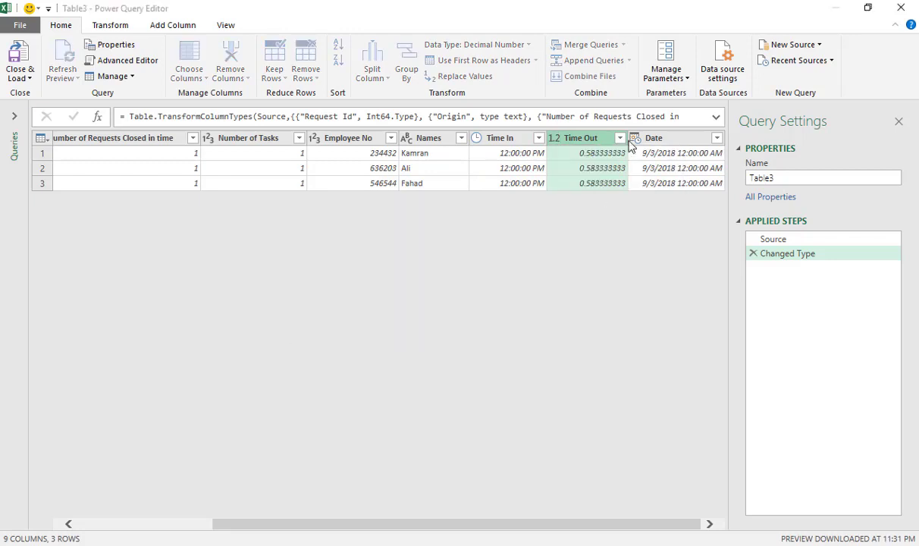
pyautogui.click(635, 139)
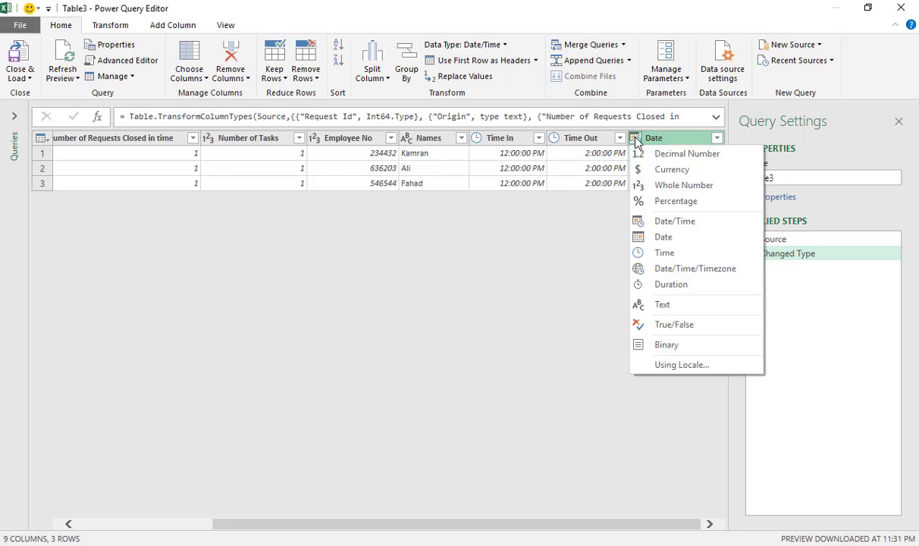
pyautogui.click(674, 238)
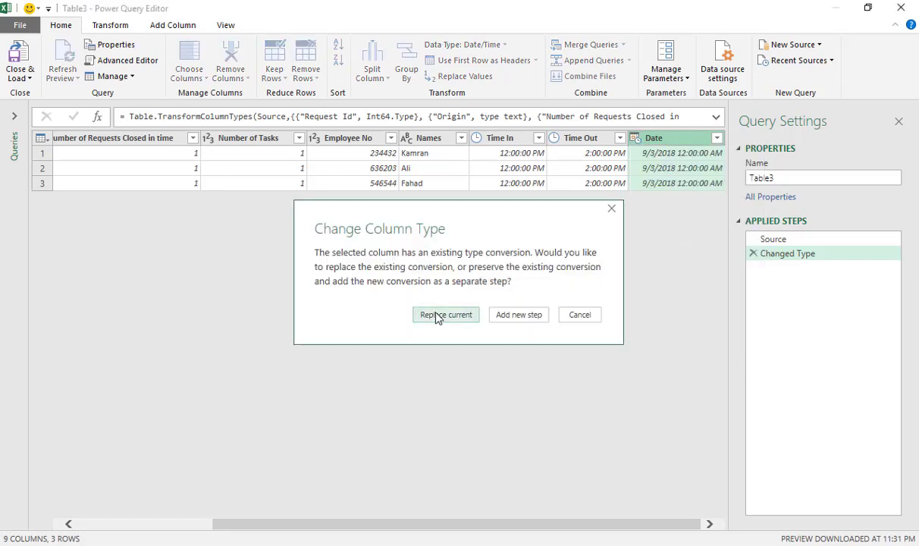
pyautogui.click(440, 315)
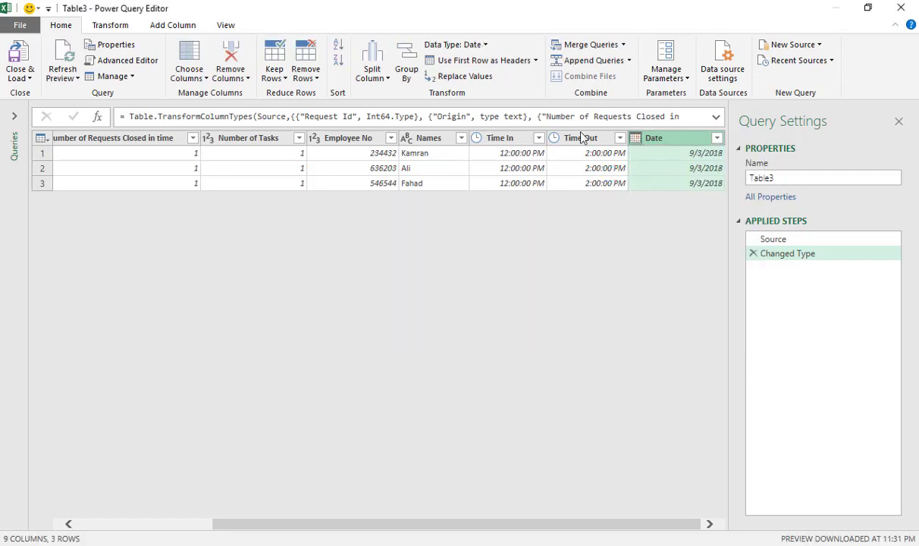
pyautogui.click(29, 78)
# Step: Load Table3 with Close & Load To as Only Create Connection
pyautogui.click(53, 111)
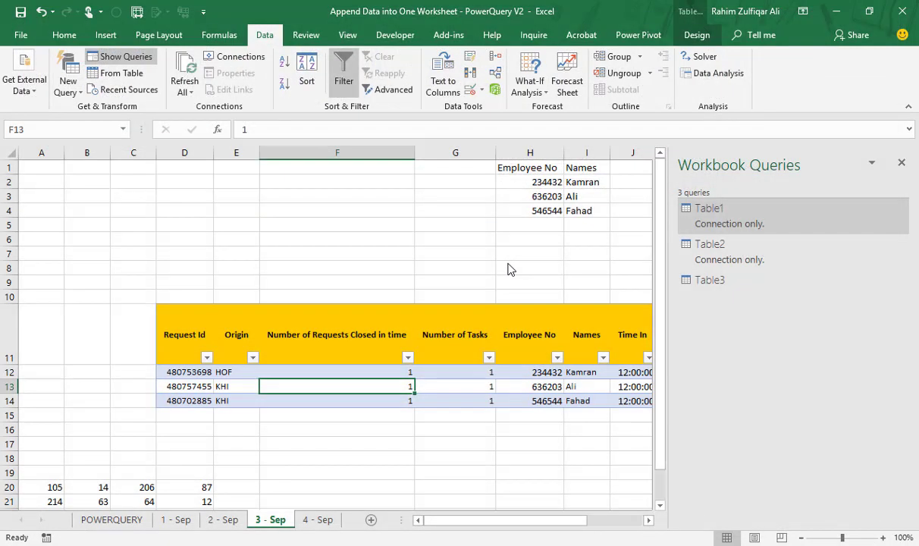
pyautogui.click(364, 231)
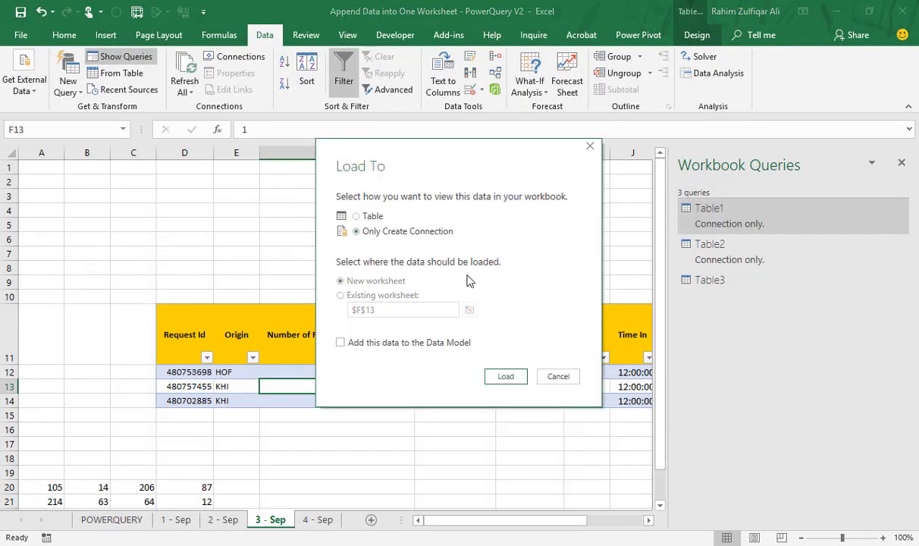
pyautogui.click(505, 377)
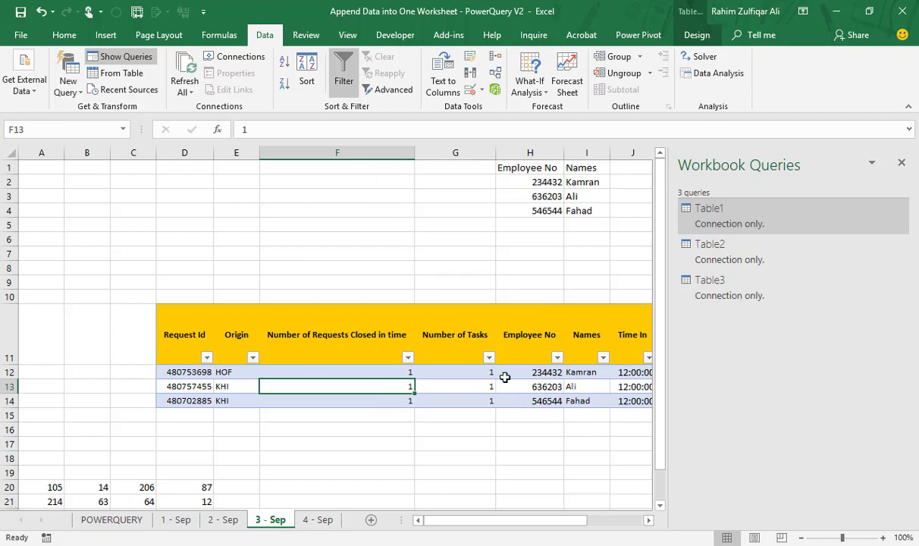
# Step: Check the 1 - Sep, 2 - Sep and 3 - Sep sheets
pyautogui.click(185, 523)
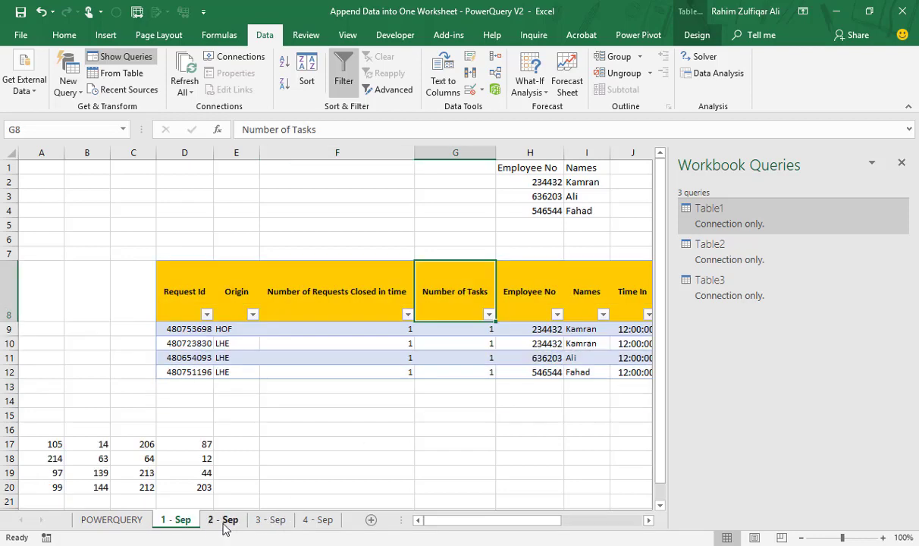
pyautogui.click(224, 521)
pyautogui.click(272, 522)
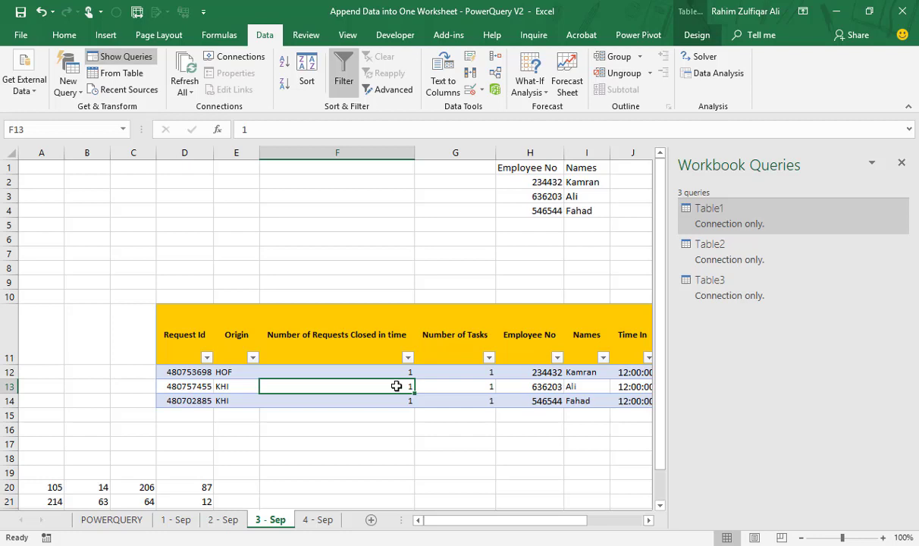
# Step: Start an Append from Data > New Query > Combine Queries on the 3 - Sep sheet
pyautogui.click(66, 91)
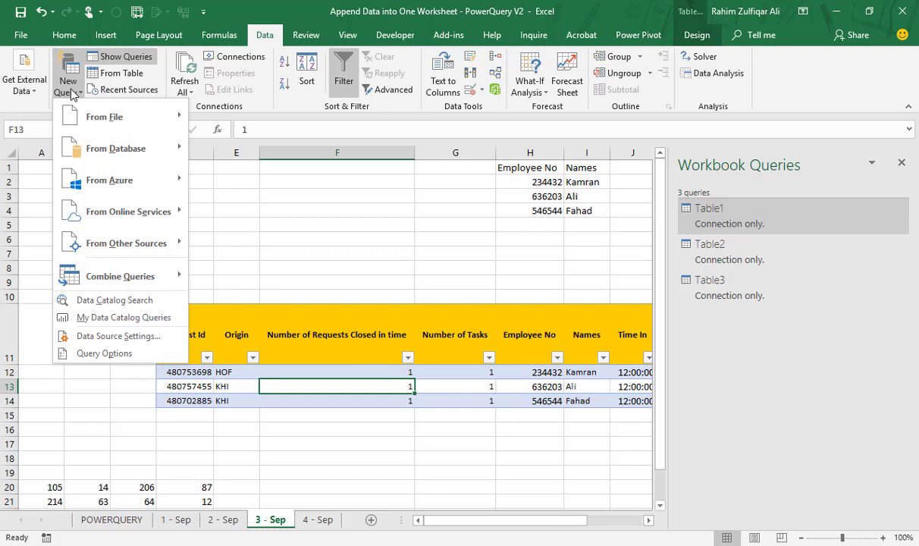
pyautogui.moveTo(91, 282)
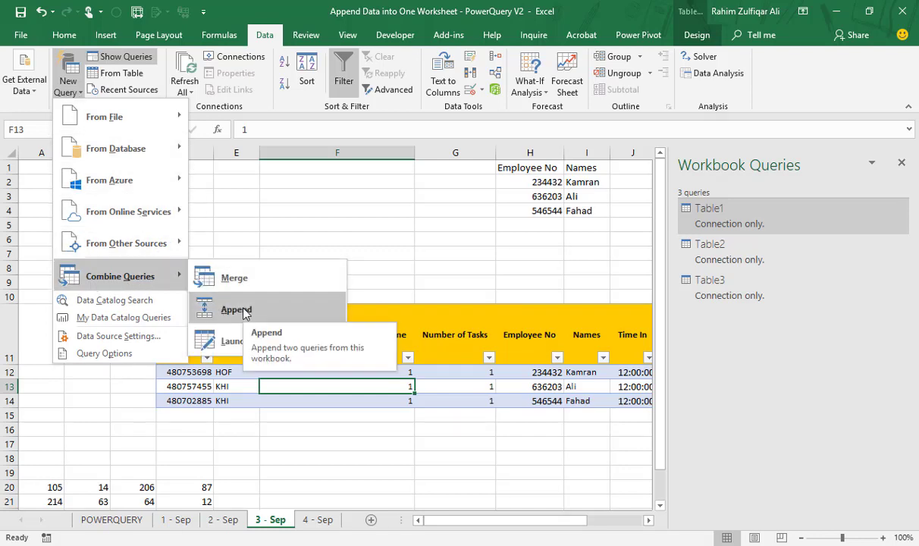
pyautogui.click(110, 520)
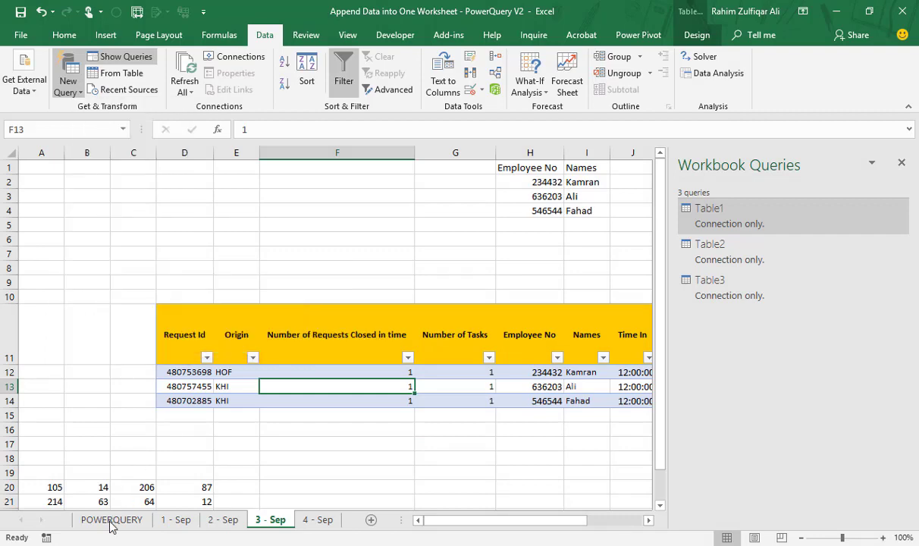
pyautogui.click(110, 520)
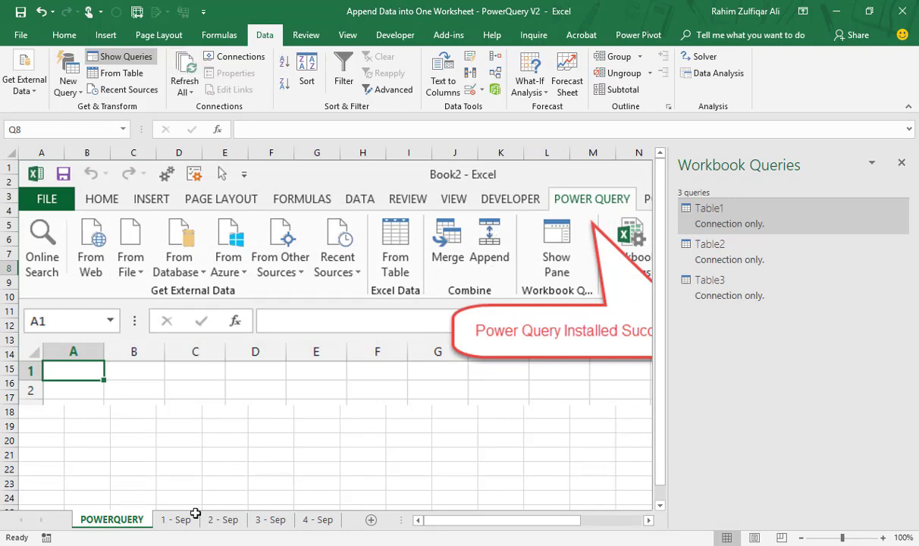
pyautogui.click(265, 519)
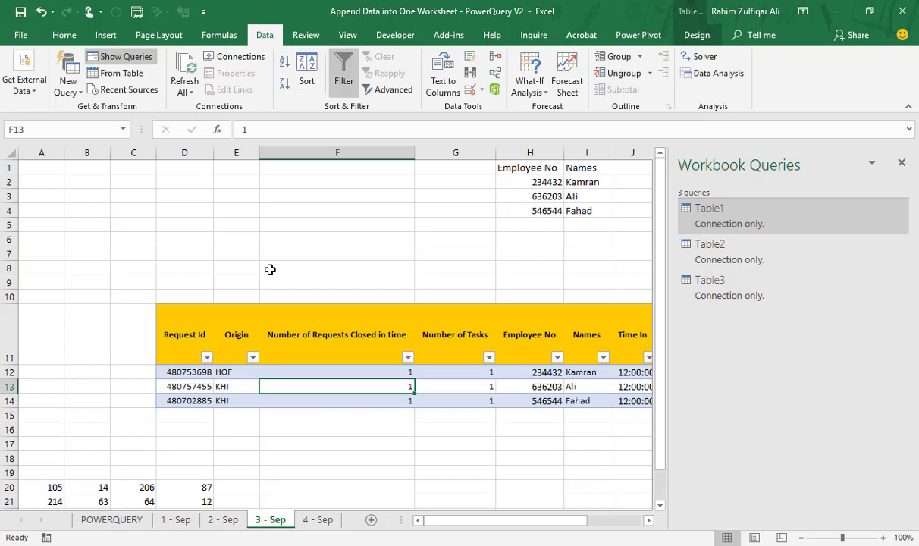
pyautogui.click(67, 89)
pyautogui.moveTo(120, 282)
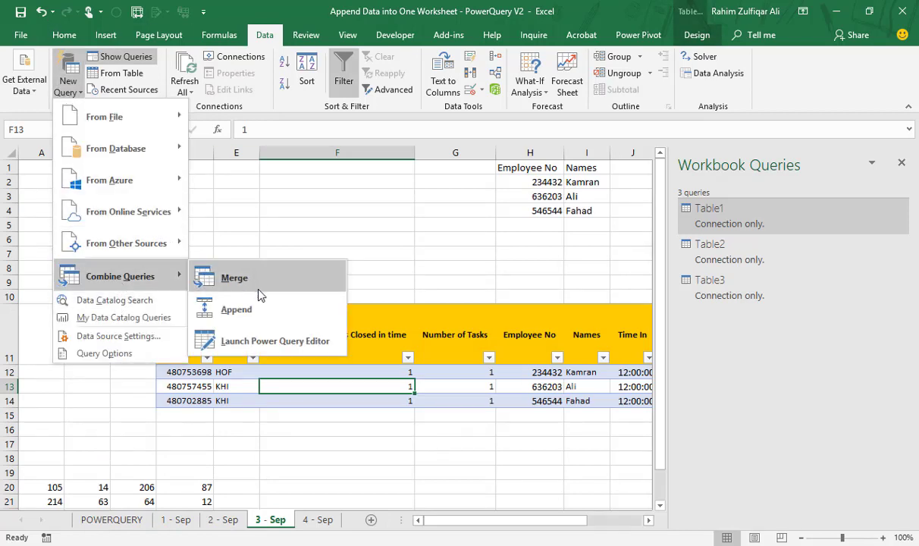
pyautogui.click(236, 311)
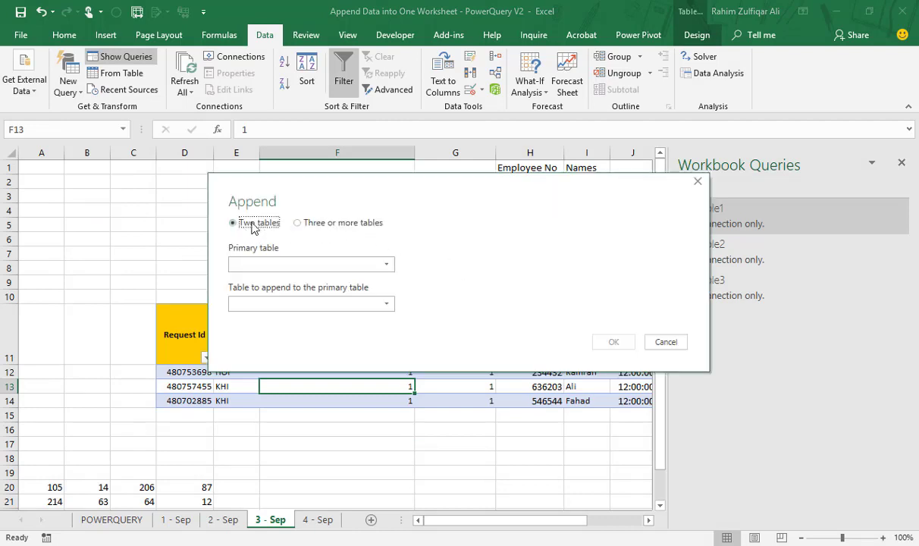
# Step: Append Table1, Table2 and Table3 using the Three or more tables option
pyautogui.click(307, 224)
pyautogui.click(252, 267)
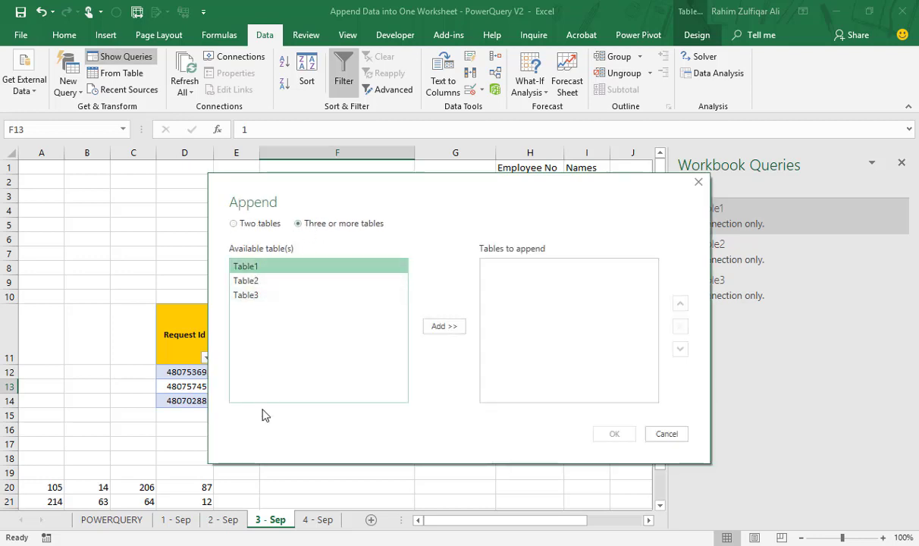
pyautogui.keyDown('shift'); pyautogui.click(252, 296); pyautogui.keyUp('shift')
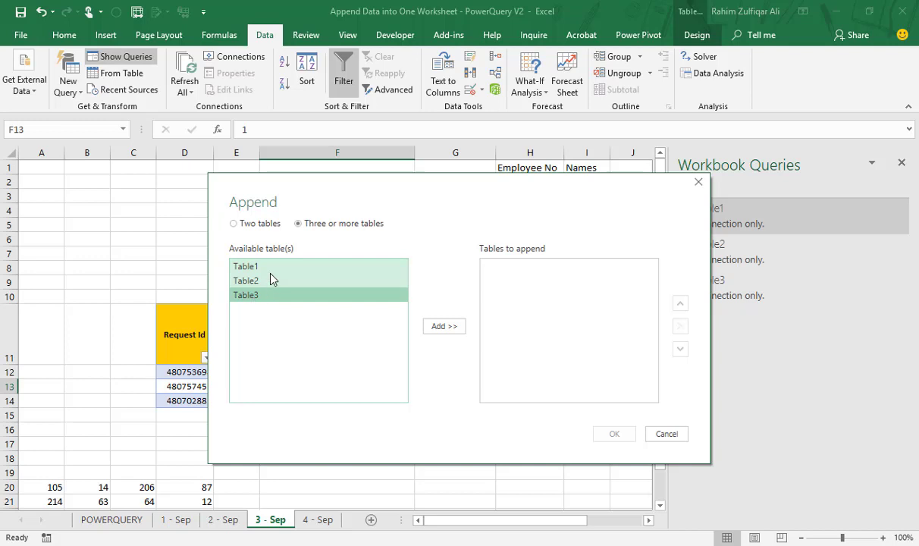
pyautogui.click(437, 328)
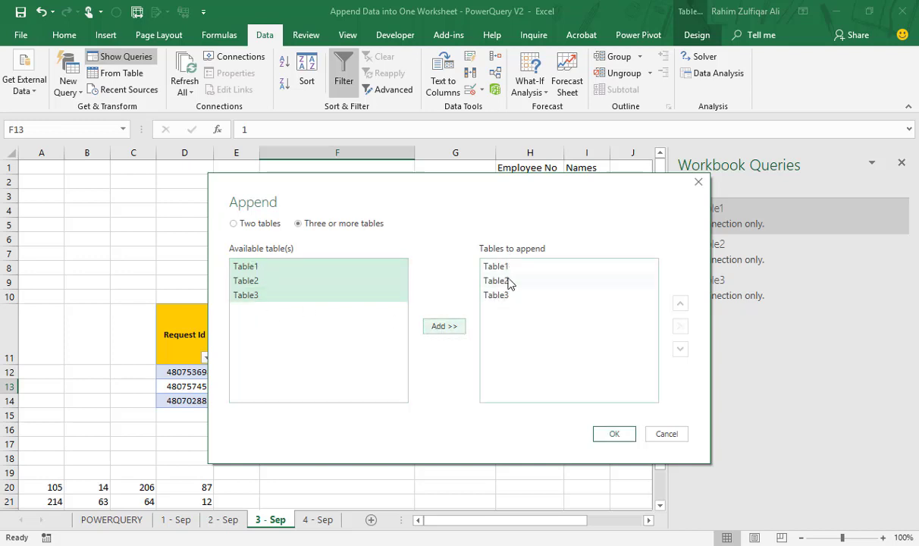
pyautogui.click(614, 435)
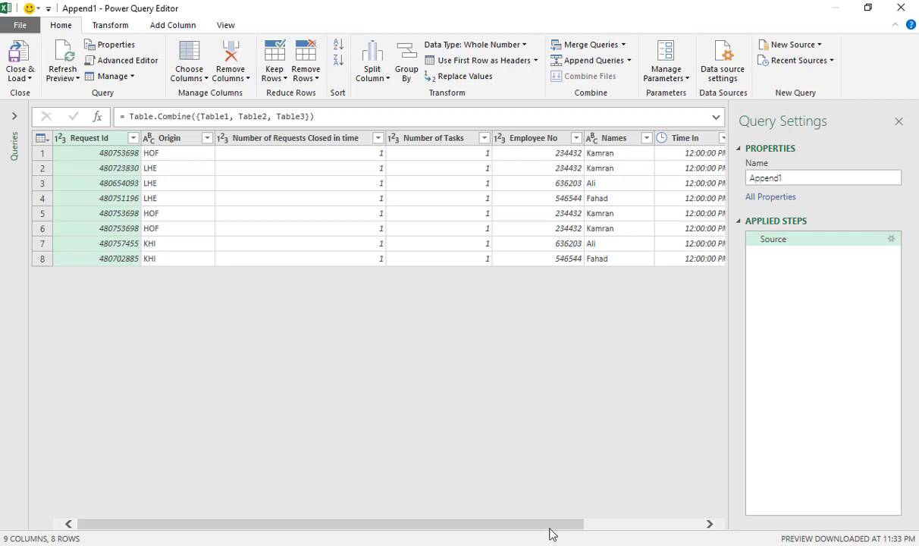
# Step: Close & Load Append1 into a new sheet and click into the loaded table
pyautogui.moveTo(552, 533); pyautogui.dragTo(685, 517)
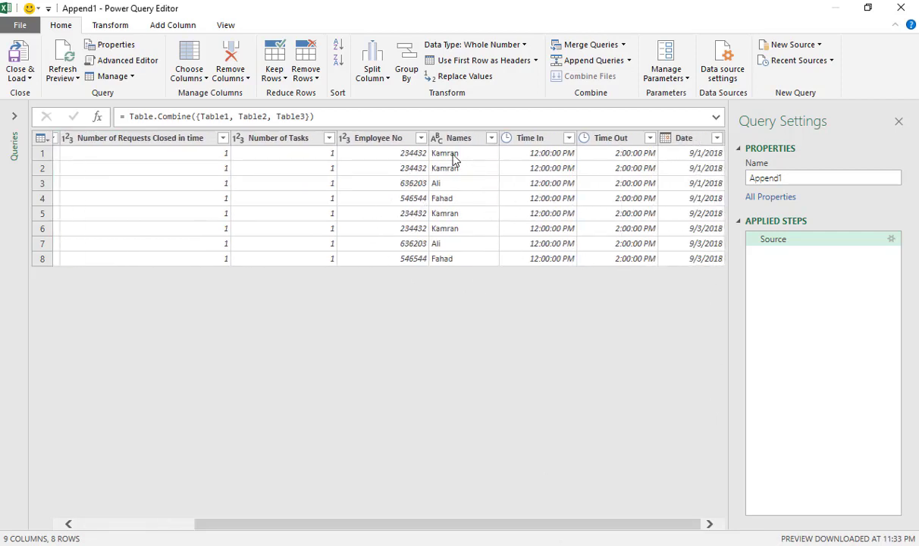
pyautogui.click(27, 79)
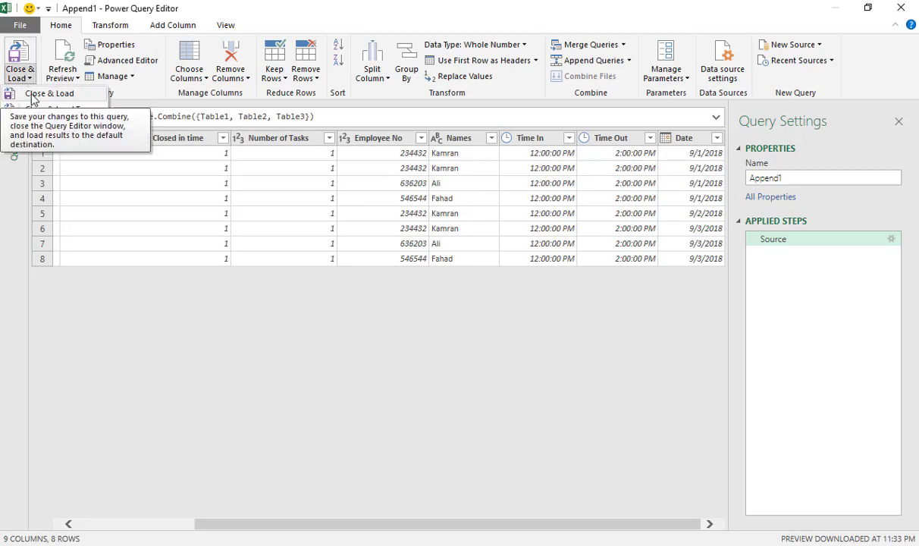
pyautogui.click(32, 95)
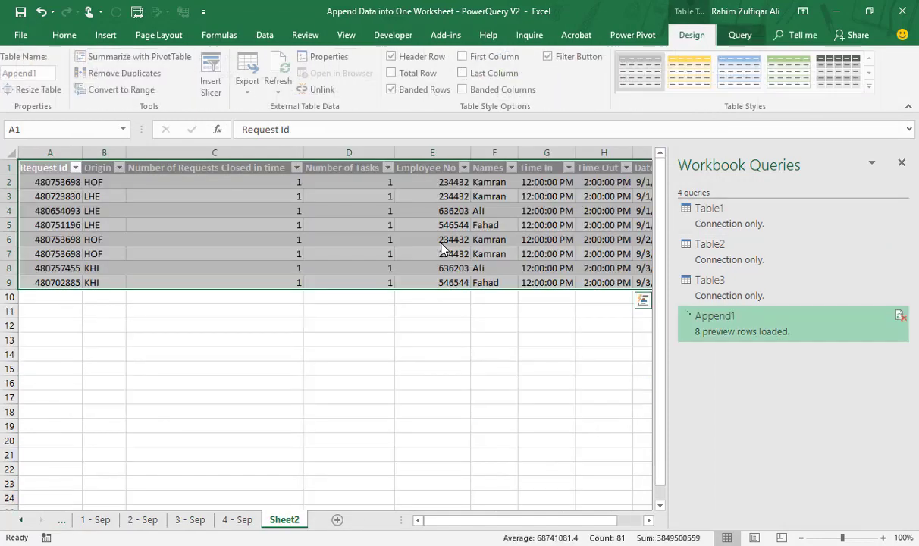
pyautogui.click(455, 239)
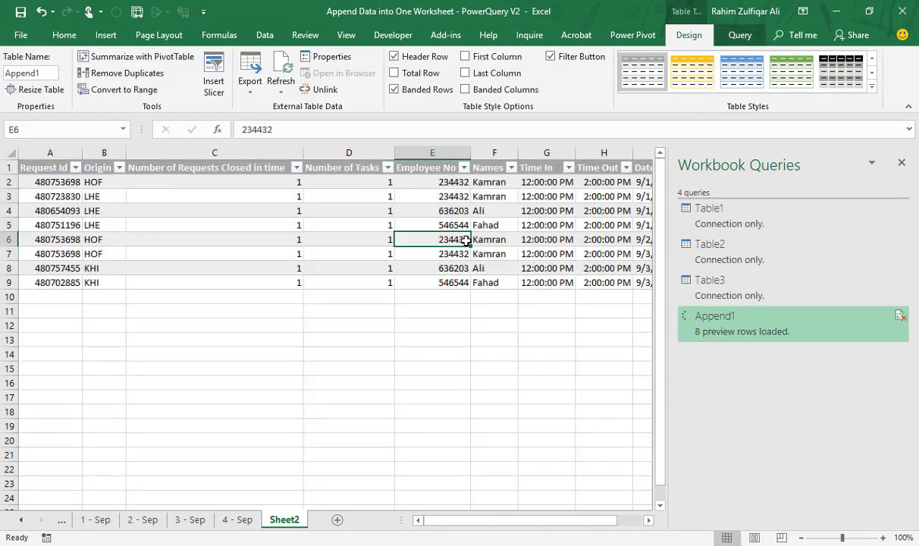
pyautogui.click(508, 226)
pyautogui.click(557, 254)
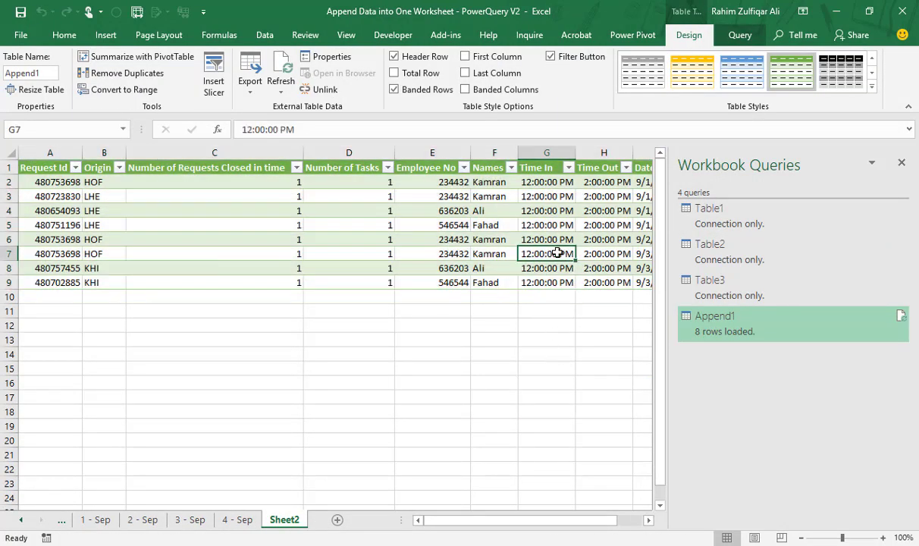
# Step: Copy the 2 - Sep record in row 9 (D9:L9) and paste it into rows 10 and 11
pyautogui.click(143, 519)
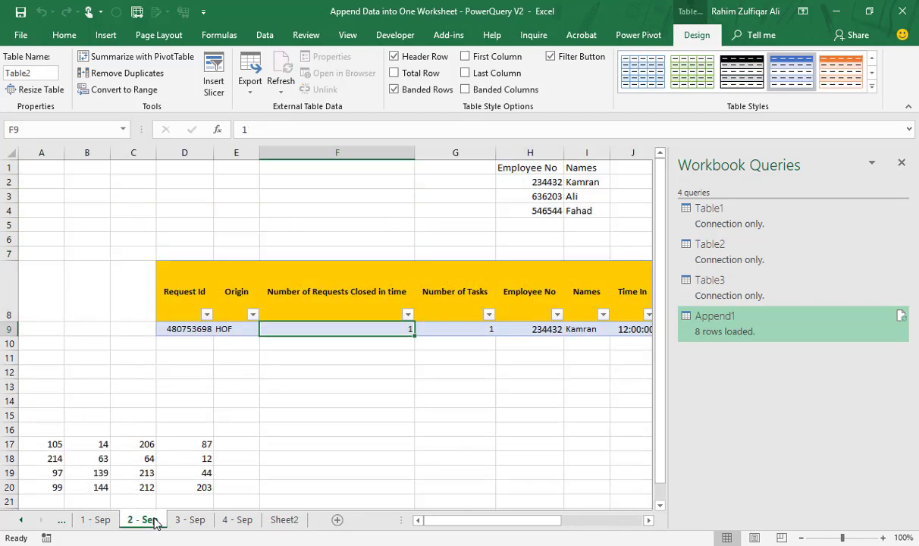
pyautogui.moveTo(196, 328); pyautogui.dragTo(546, 337)
pyautogui.hotkey('ctrl', 'c')
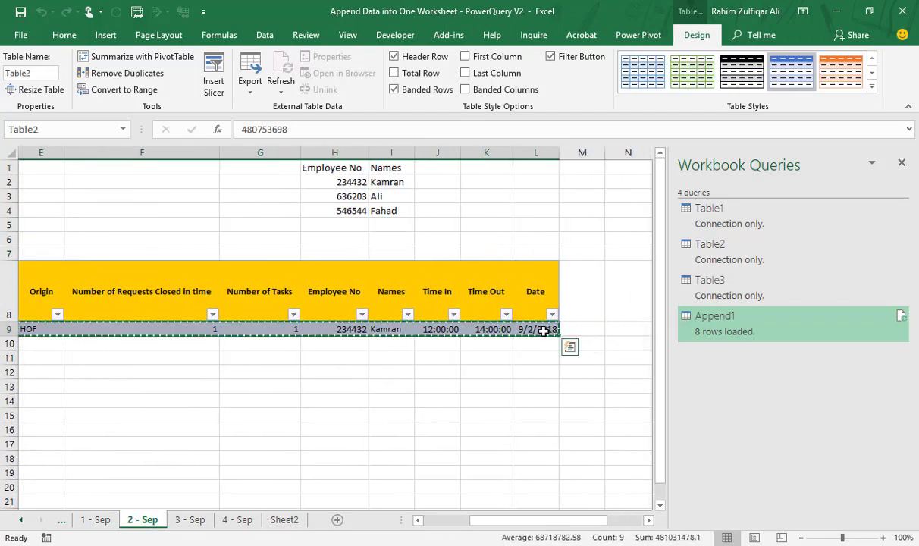
pyautogui.click(443, 520)
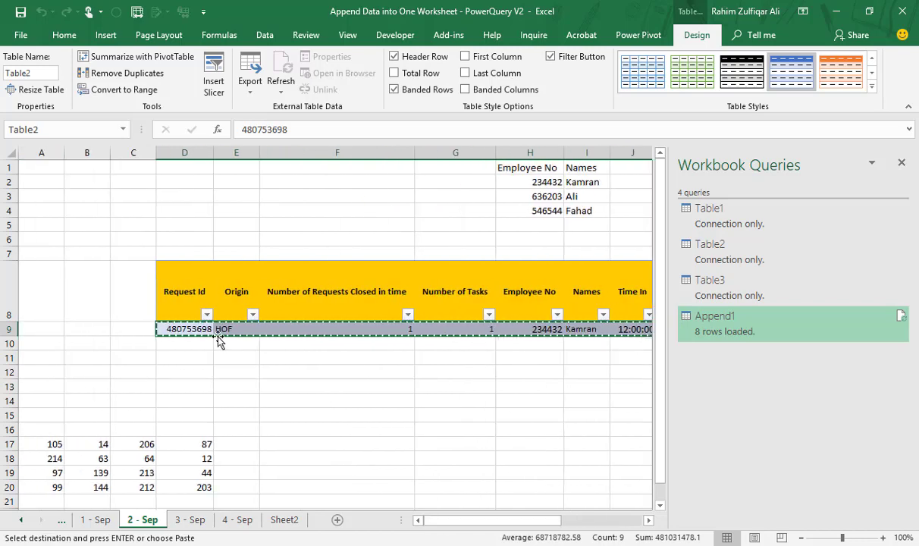
pyautogui.click(193, 342)
pyautogui.hotkey('ctrl', 'v')
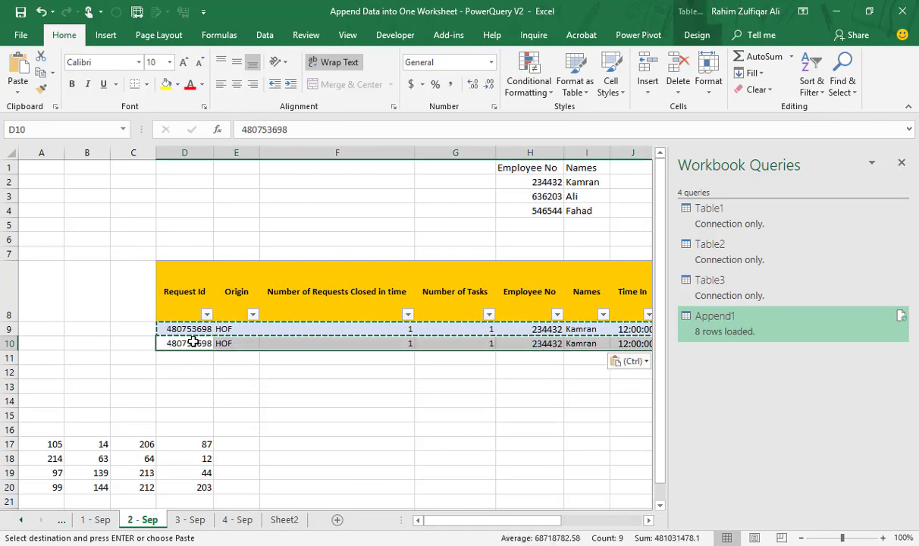
pyautogui.click(197, 357)
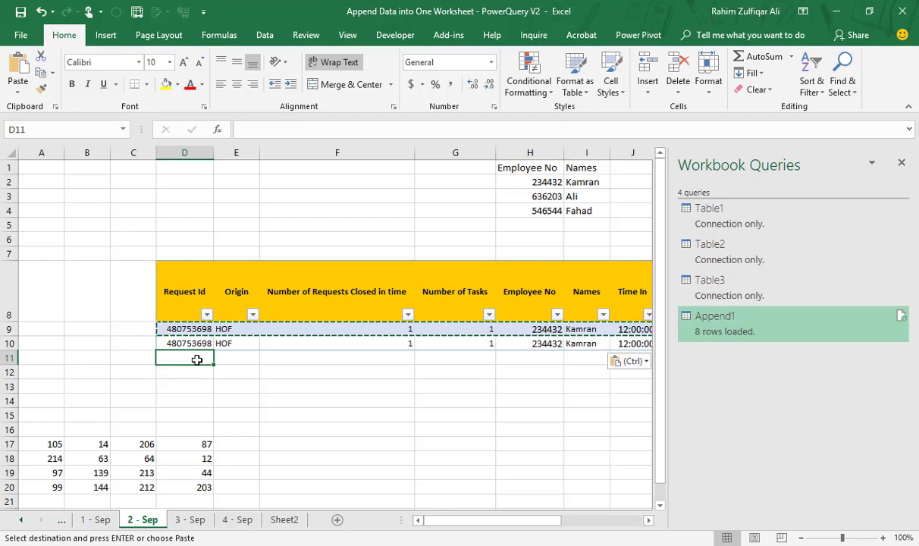
pyautogui.hotkey('ctrl', 'v')
pyautogui.click(289, 344)
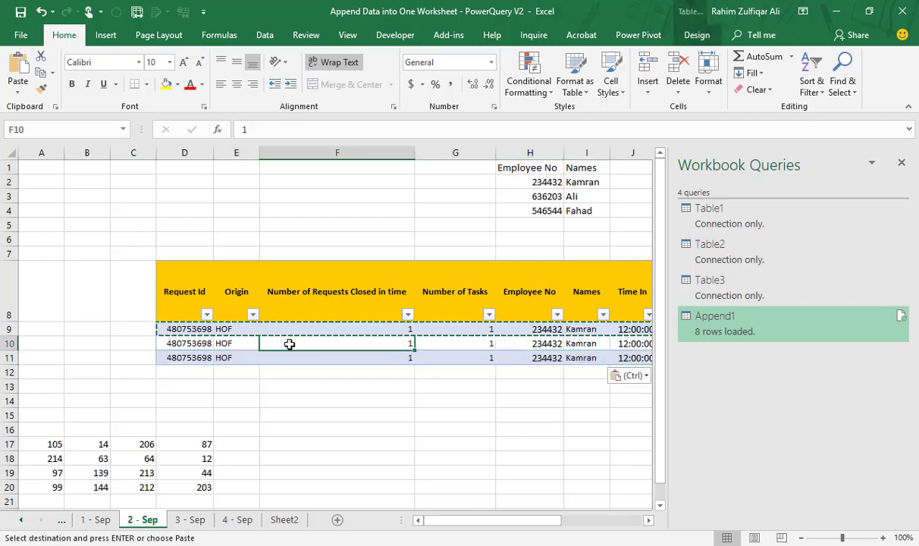
pyautogui.click(340, 357)
pyautogui.click(339, 335)
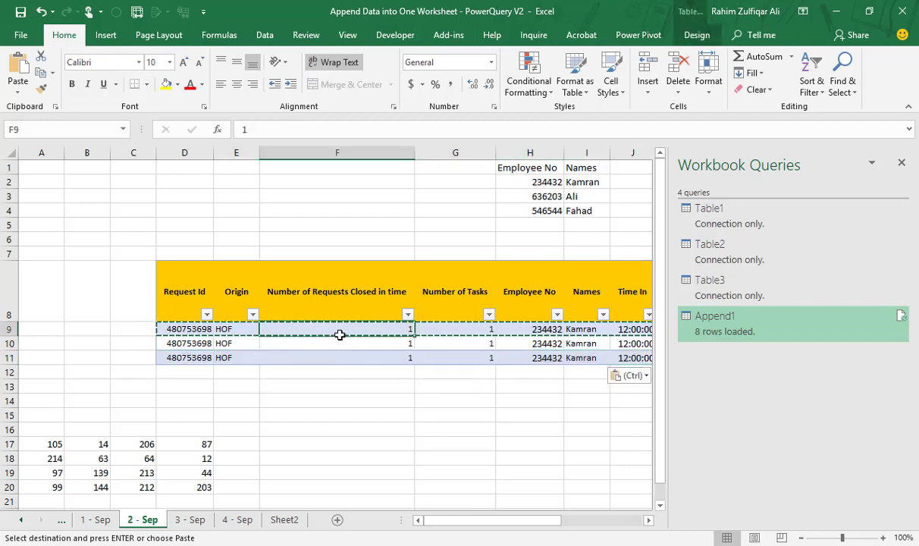
pyautogui.press('Escape')
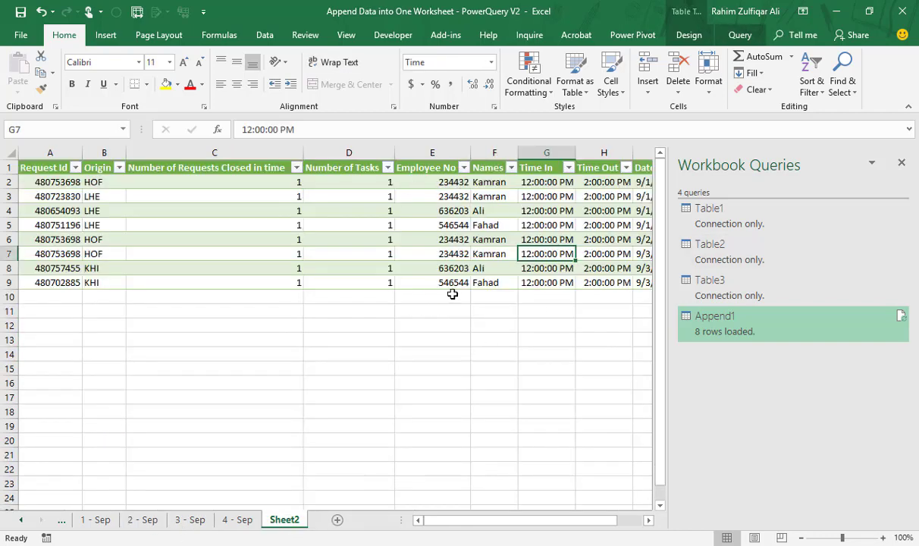
pyautogui.click(626, 521)
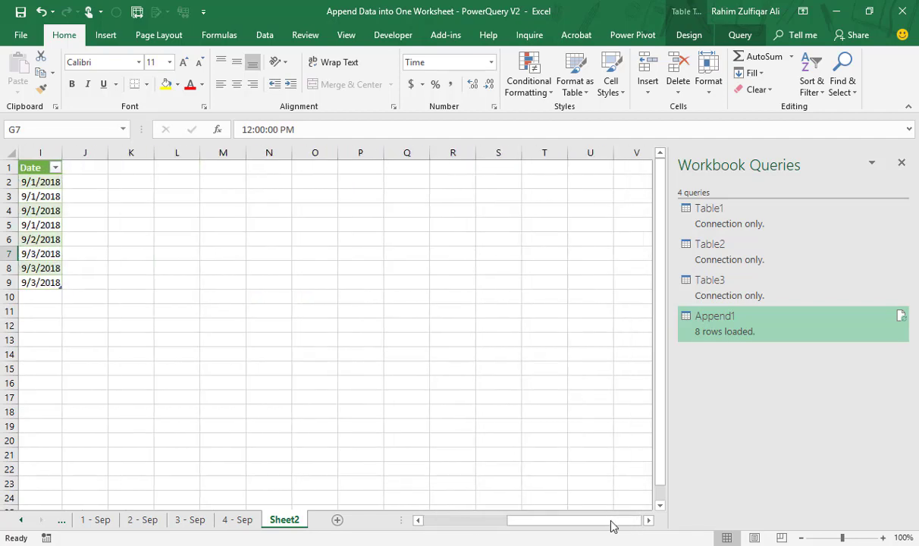
pyautogui.moveTo(534, 523); pyautogui.dragTo(464, 529)
pyautogui.moveTo(573, 239); pyautogui.dragTo(345, 239)
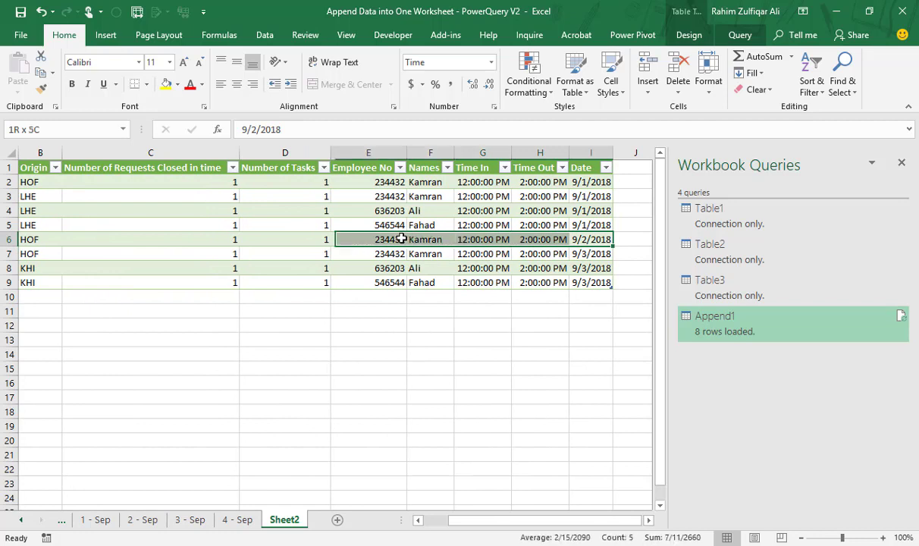
pyautogui.click(582, 240)
pyautogui.moveTo(595, 241); pyautogui.dragTo(543, 239)
pyautogui.click(599, 239)
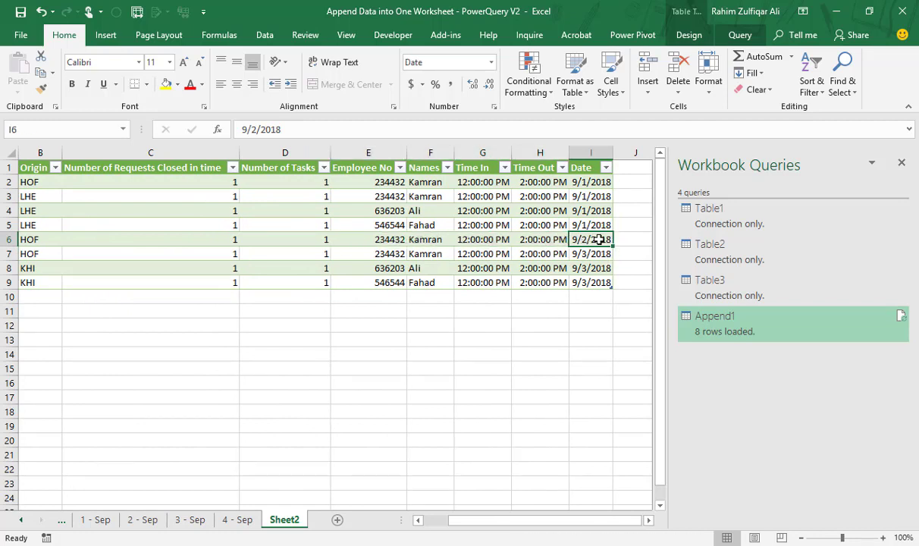
pyautogui.click(148, 521)
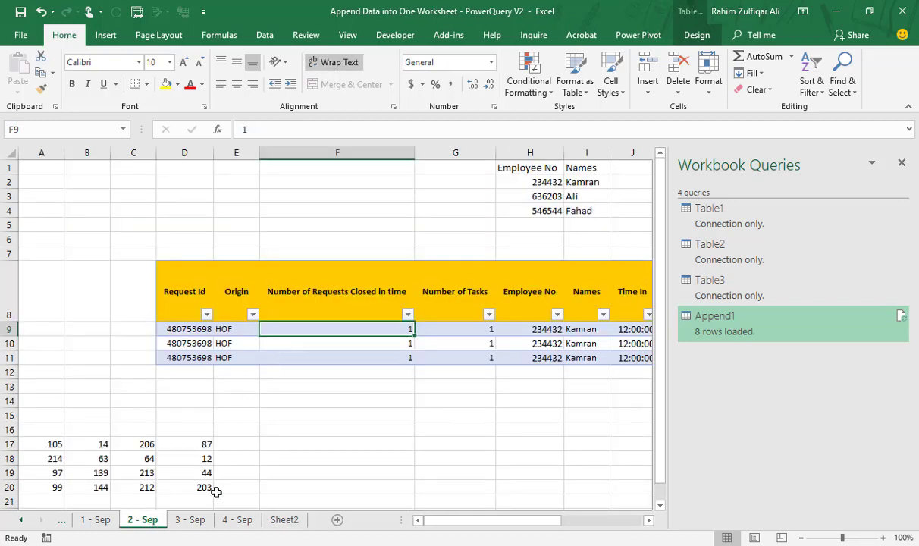
pyautogui.click(280, 520)
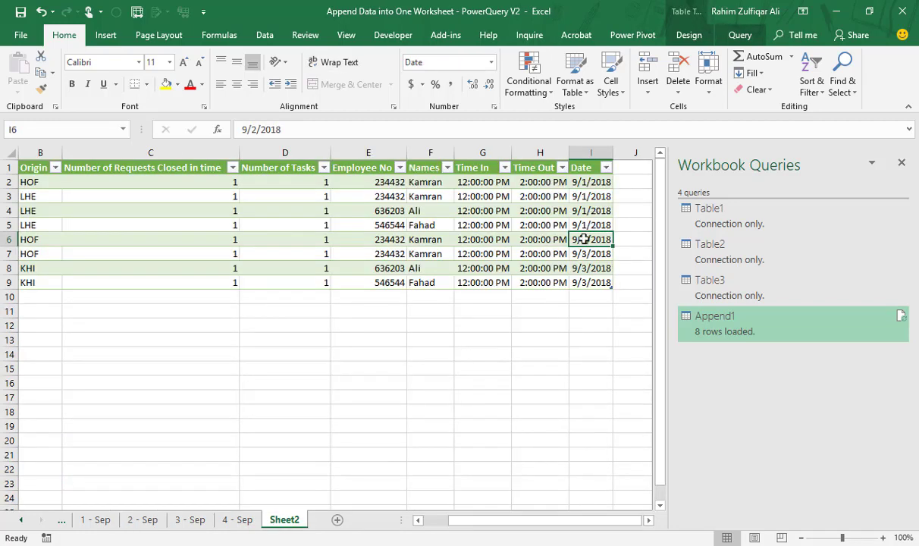
# Step: Refresh All and verify the two new 9/2/2018 rows in the Append1 table on Sheet2
pyautogui.click(266, 36)
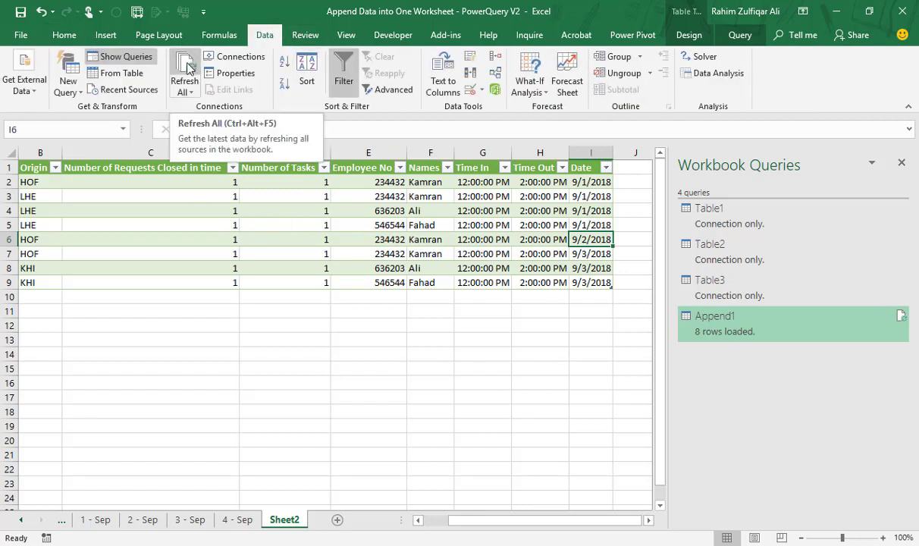
pyautogui.click(187, 69)
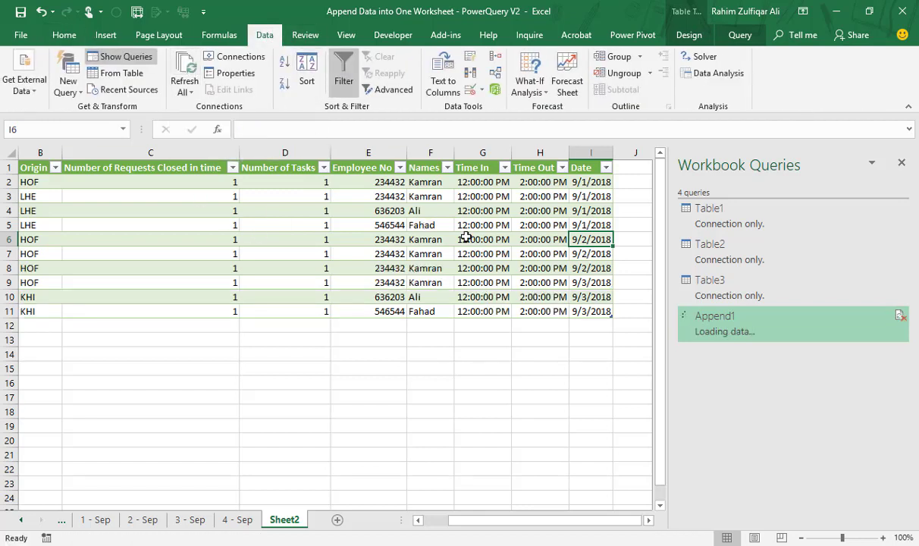
pyautogui.moveTo(593, 250); pyautogui.dragTo(592, 270)
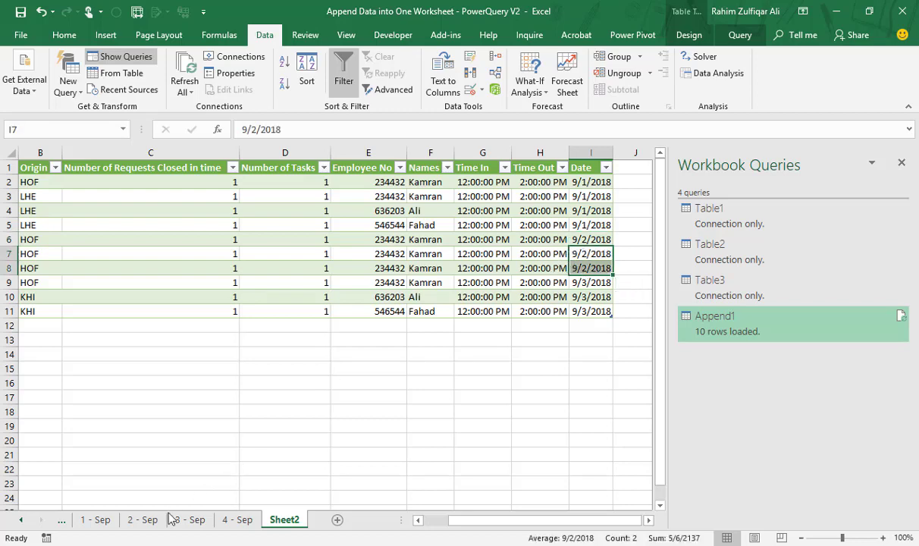
pyautogui.click(143, 520)
pyautogui.click(279, 520)
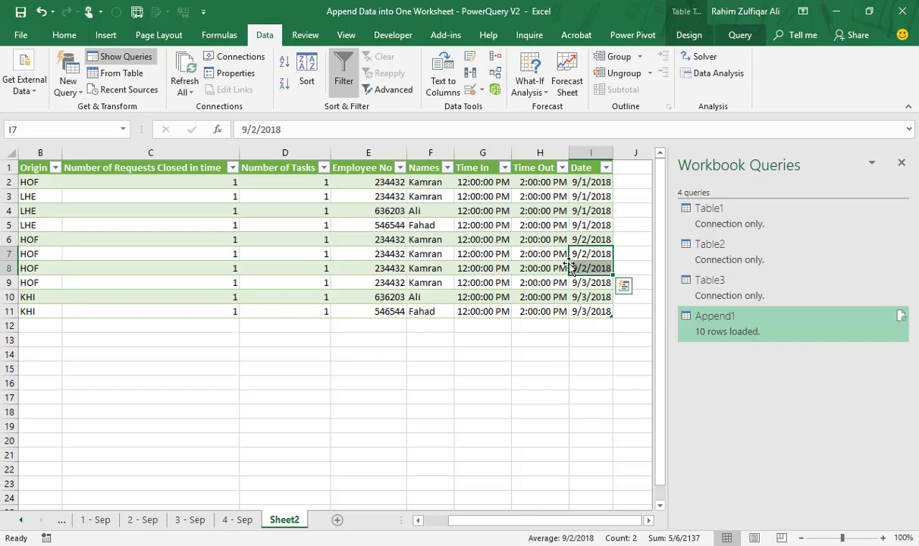
pyautogui.click(189, 521)
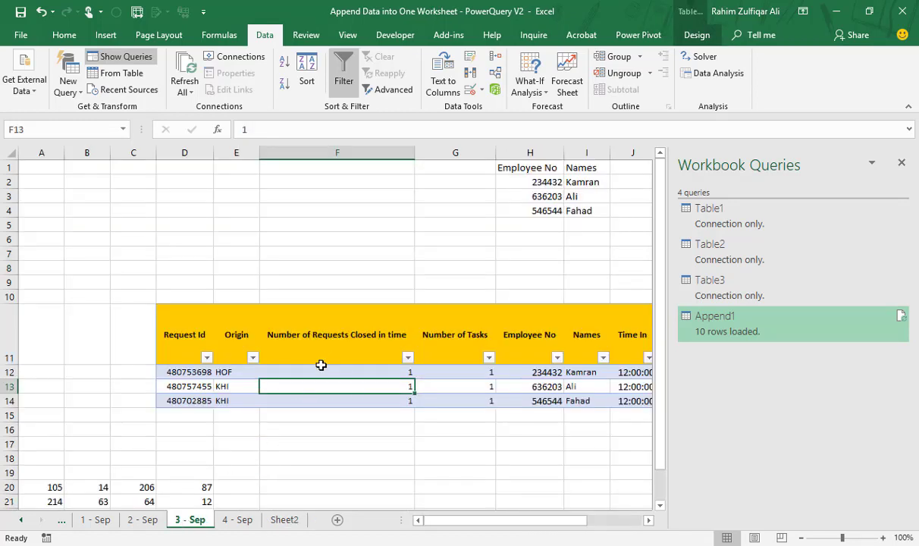
# Step: Delete row 14 from the 3 - Sep table
pyautogui.click(195, 402)
pyautogui.click(9, 401)
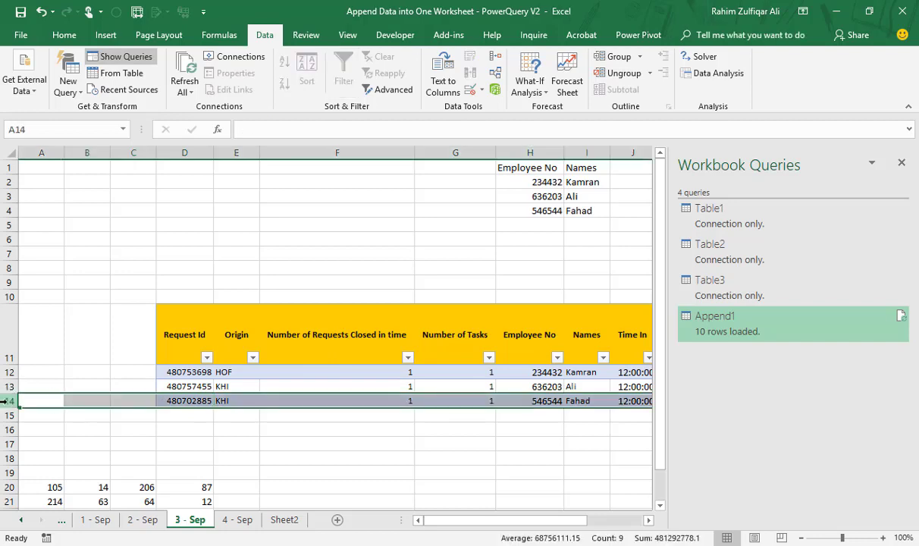
pyautogui.rightClick(9, 400)
pyautogui.click(43, 304)
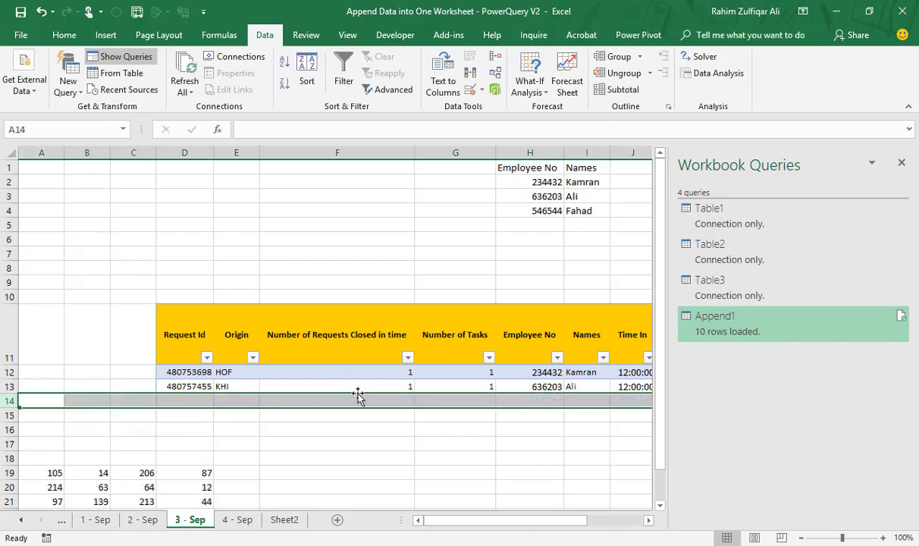
pyautogui.click(372, 386)
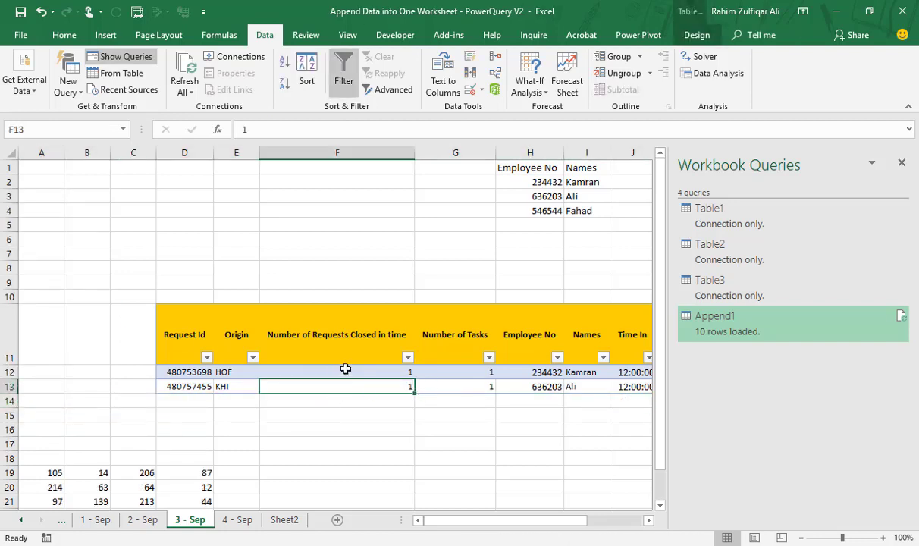
# Step: Refresh All on Sheet2 so Append1 shows 9 rows with two 9/3/2018 records
pyautogui.click(278, 523)
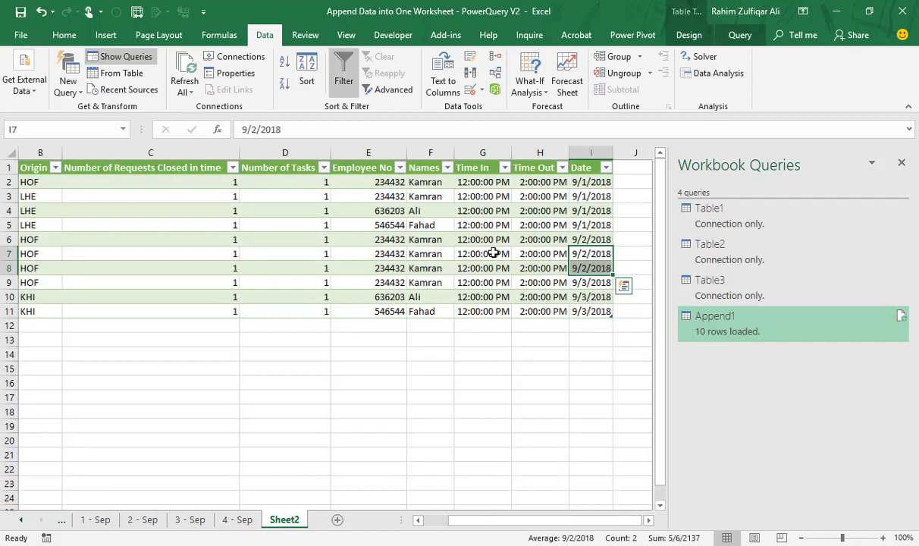
pyautogui.click(554, 215)
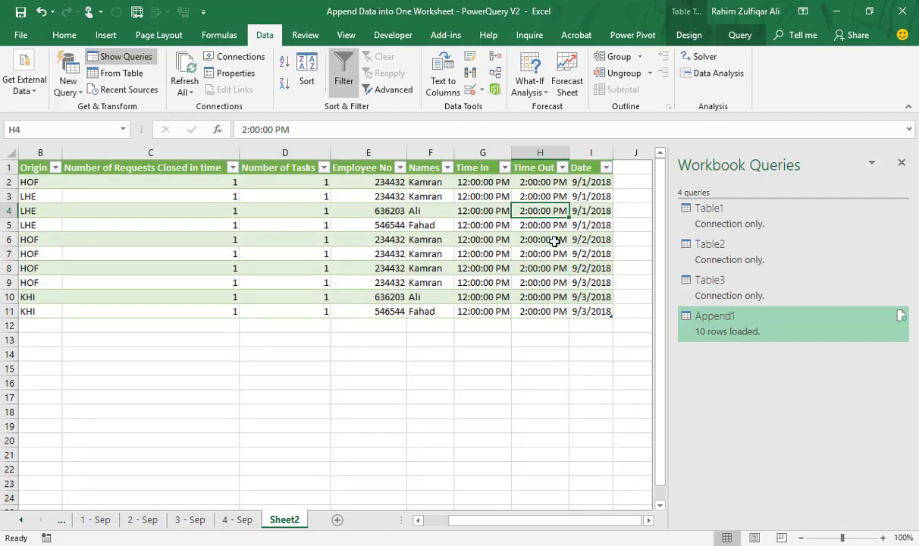
pyautogui.click(179, 74)
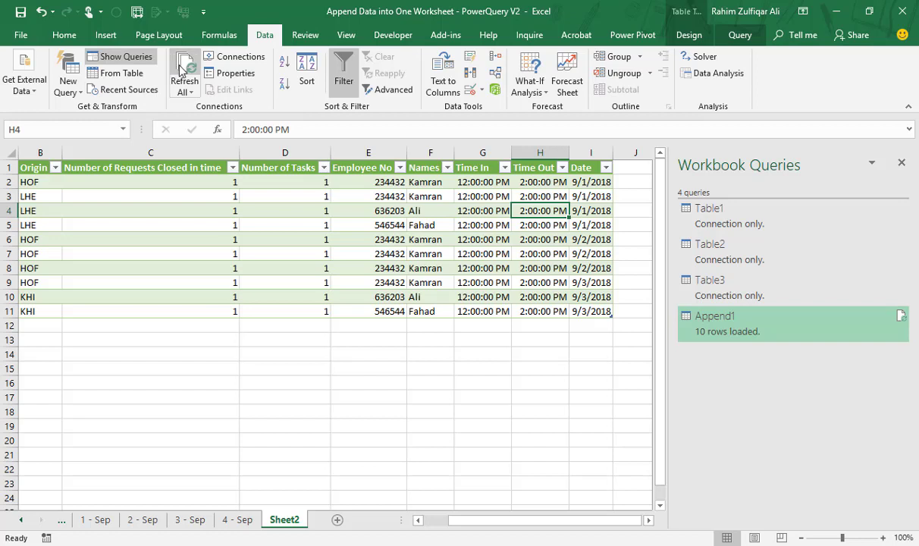
pyautogui.moveTo(597, 287); pyautogui.dragTo(589, 310)
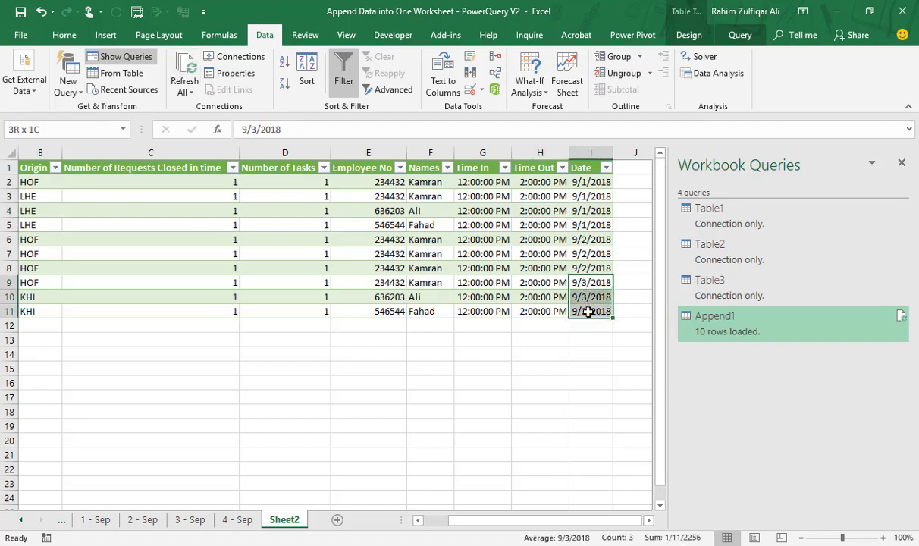
pyautogui.click(602, 283)
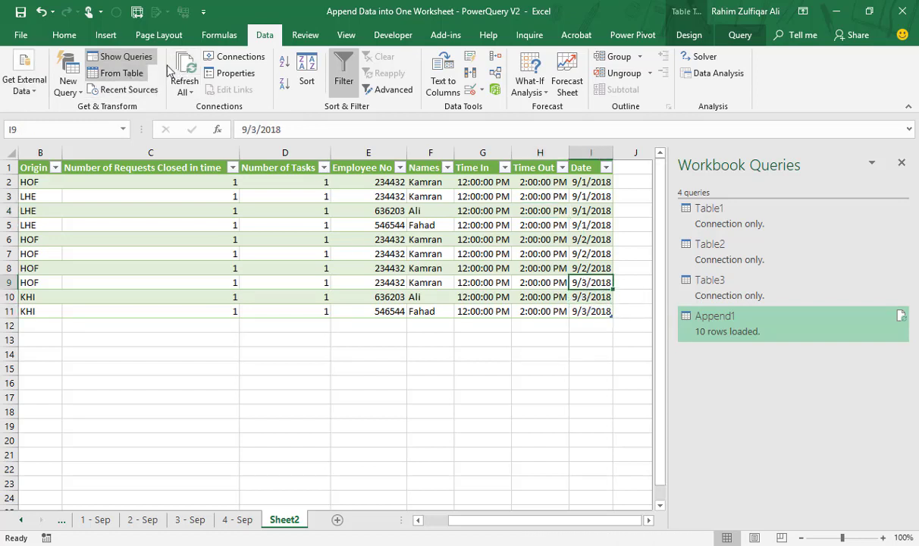
pyautogui.click(183, 72)
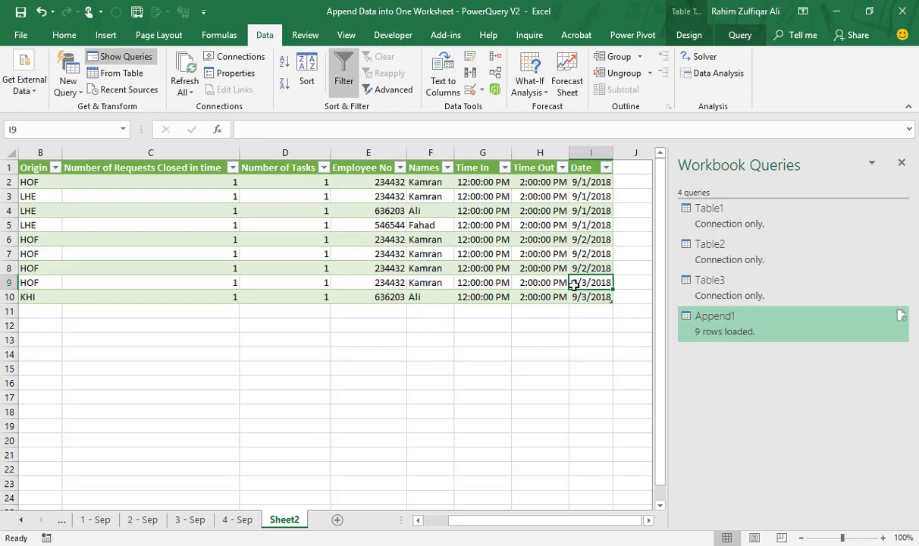
pyautogui.click(478, 269)
pyautogui.click(141, 520)
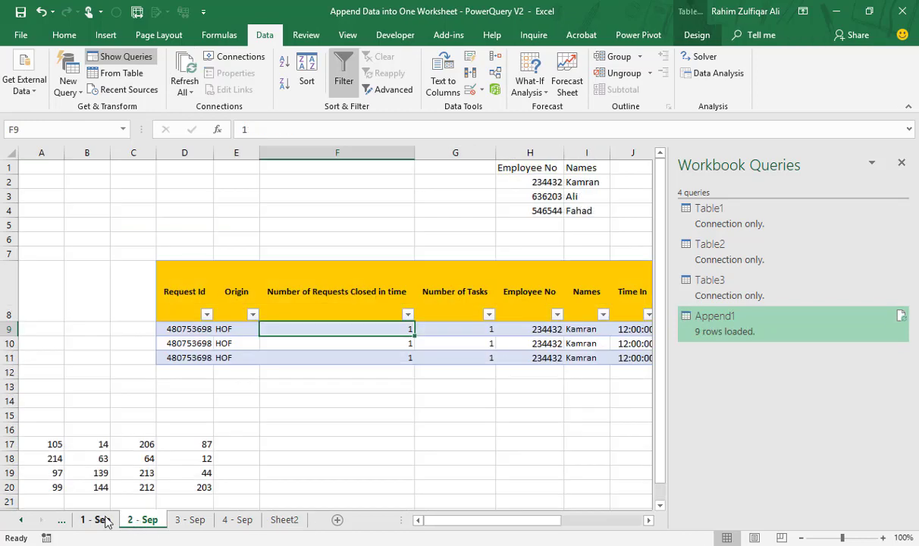
# Step: Flip through the 1 - Sep to 4 - Sep source sheets and the Append1 table on Sheet2
pyautogui.click(99, 520)
pyautogui.click(141, 520)
pyautogui.click(190, 520)
pyautogui.click(233, 520)
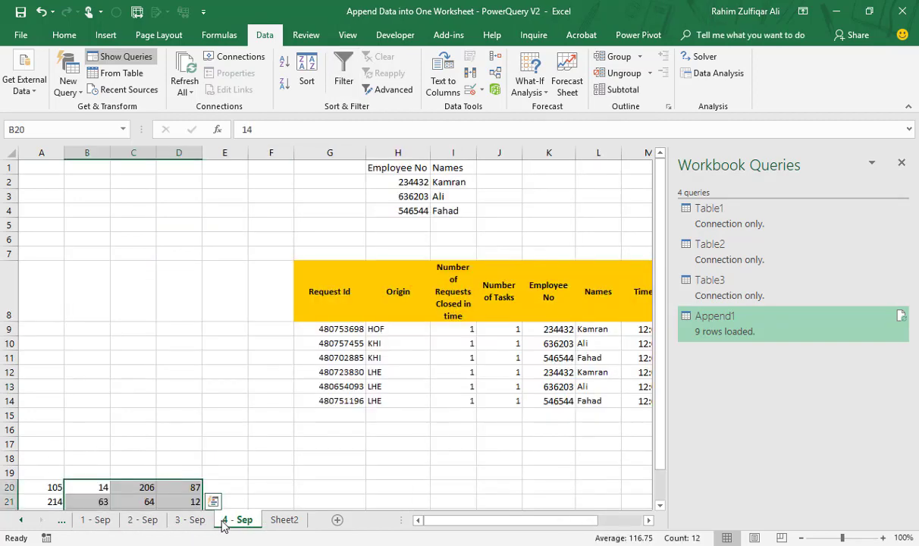
pyautogui.click(282, 520)
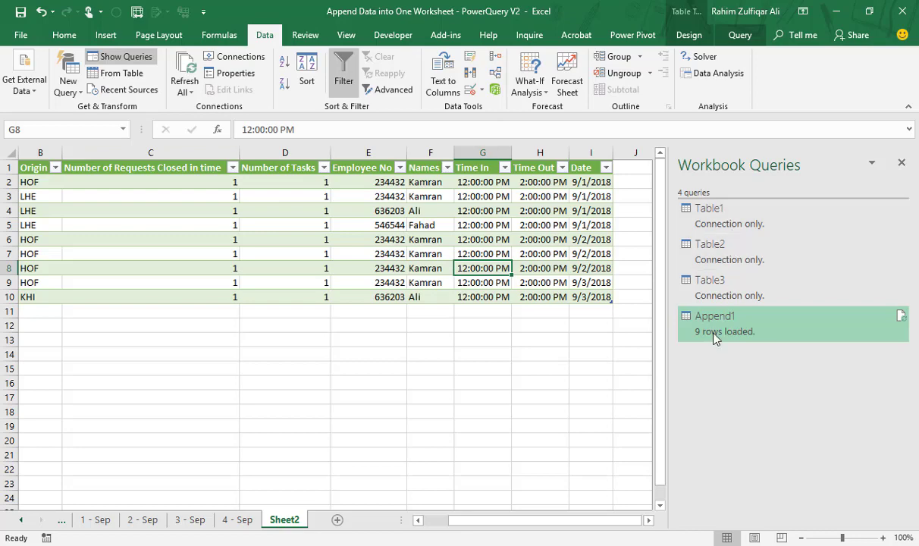
pyautogui.moveTo(758, 322)
pyautogui.click(51, 225)
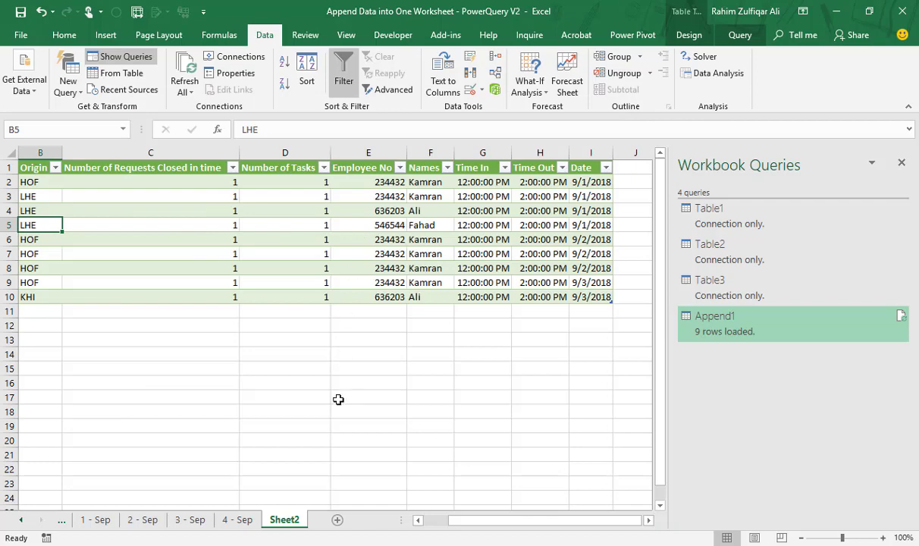
# Step: Go to the 4 - Sep sheet and view its 9/4/2018 request data
pyautogui.click(242, 523)
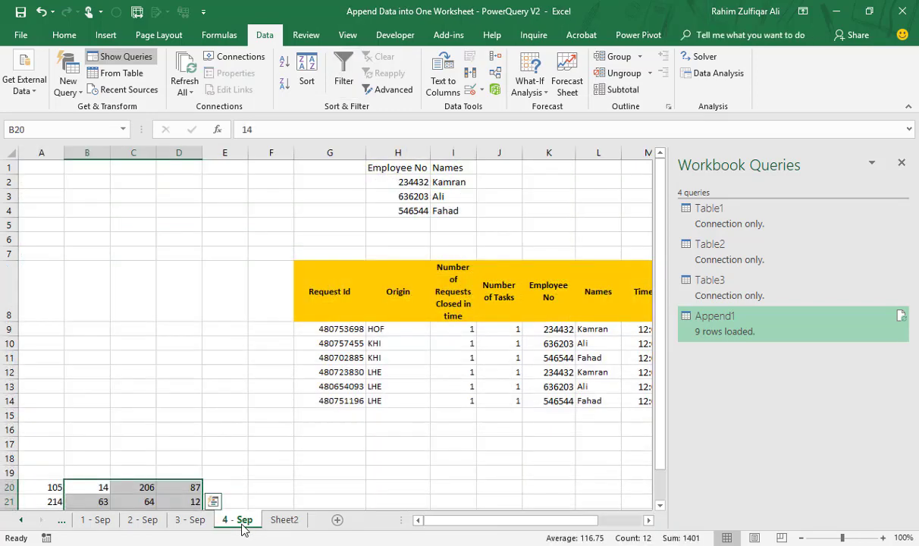
pyautogui.click(452, 357)
pyautogui.moveTo(535, 523); pyautogui.dragTo(593, 523)
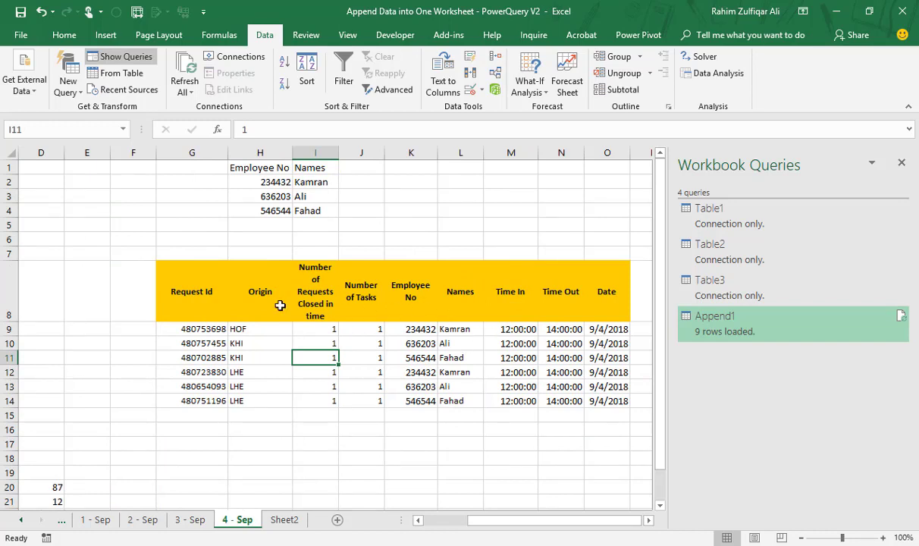
# Step: Convert G8:O14 on 4 - Sep into a table with headers
pyautogui.moveTo(192, 299); pyautogui.dragTo(615, 400)
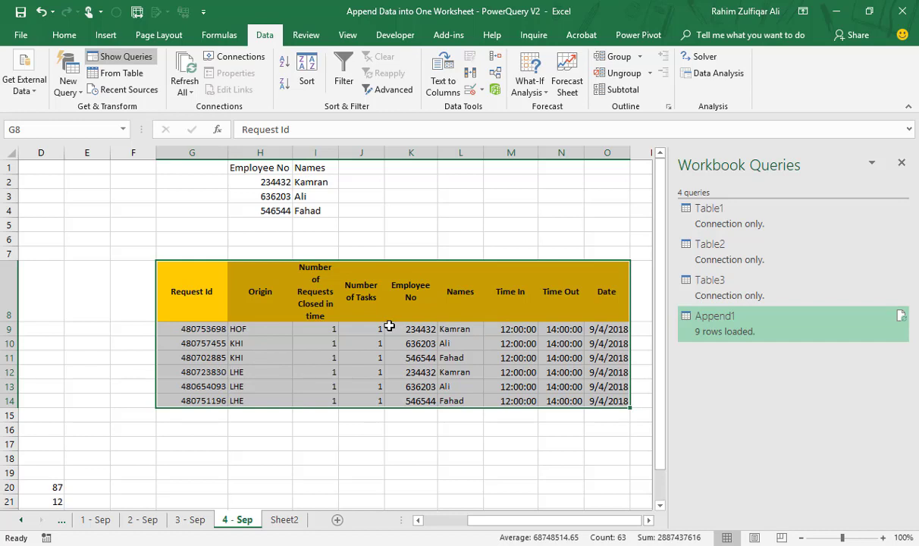
pyautogui.click(106, 36)
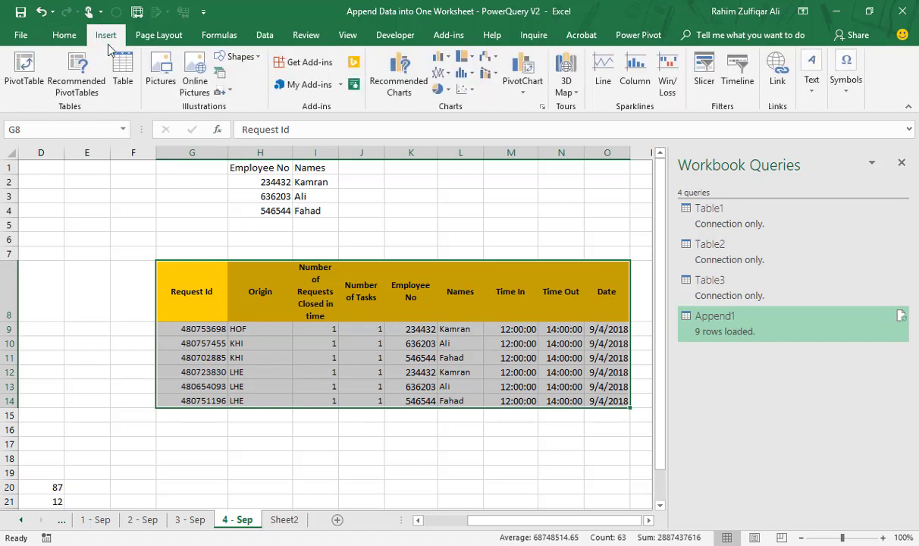
pyautogui.click(123, 72)
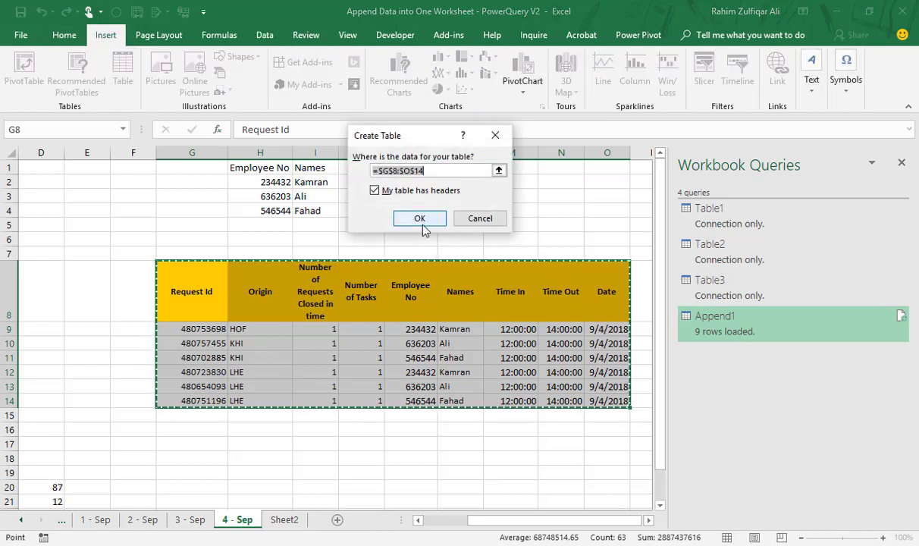
pyautogui.click(421, 225)
pyautogui.click(478, 353)
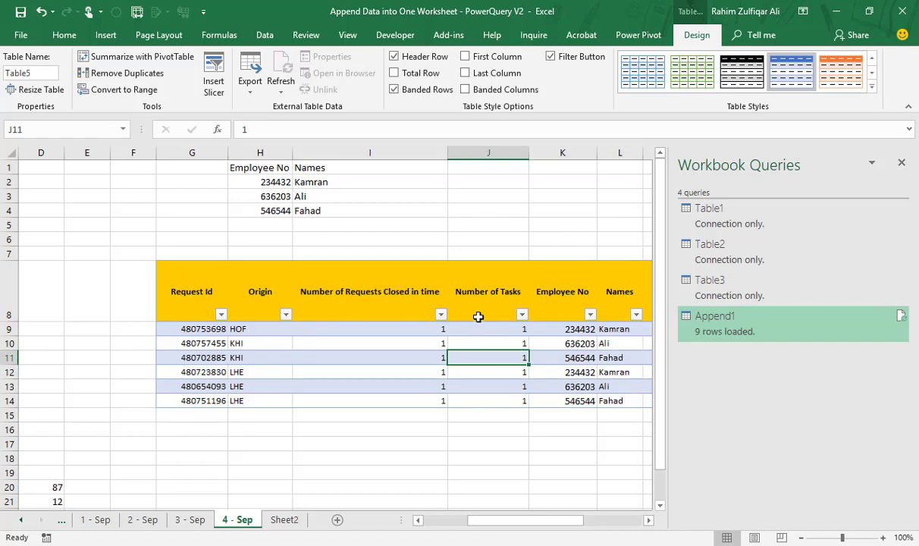
# Step: Check Sheet2's Append1 table, then reselect a cell inside the new Table5
pyautogui.click(286, 520)
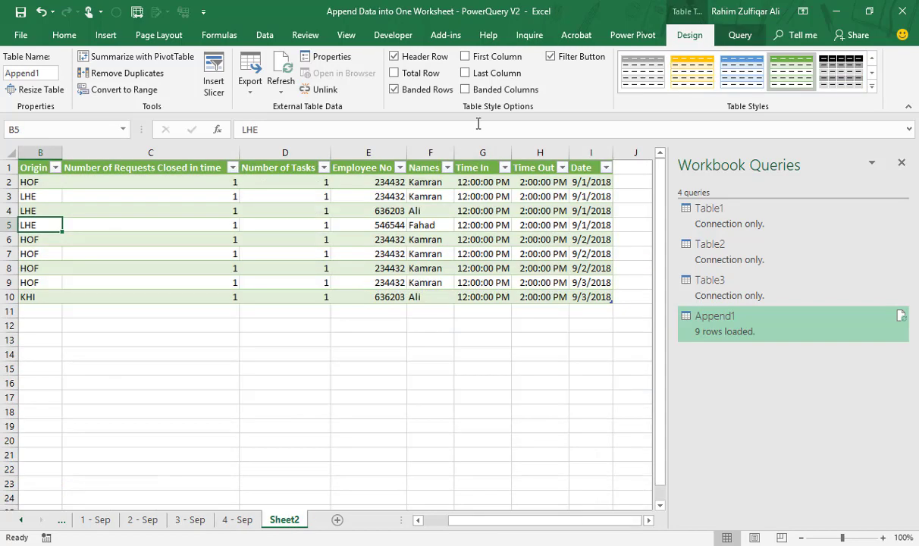
pyautogui.click(236, 518)
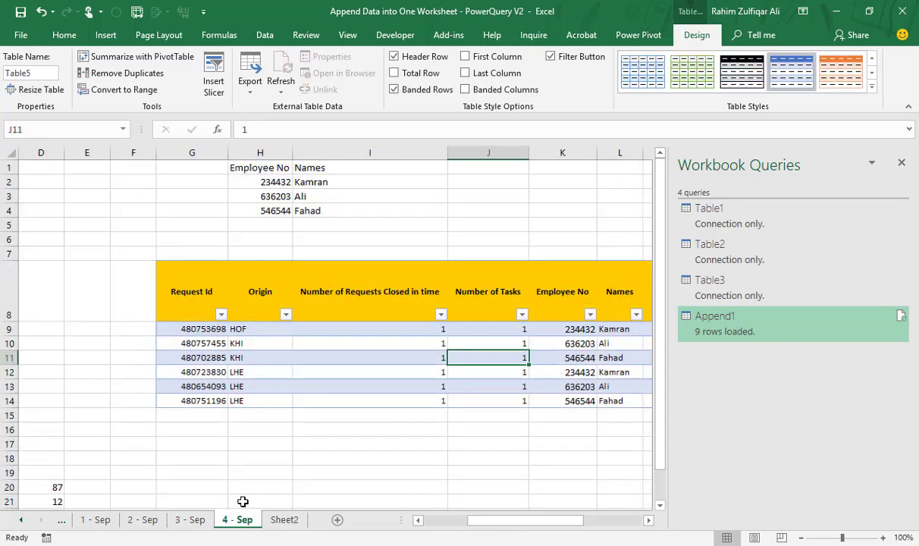
pyautogui.click(409, 354)
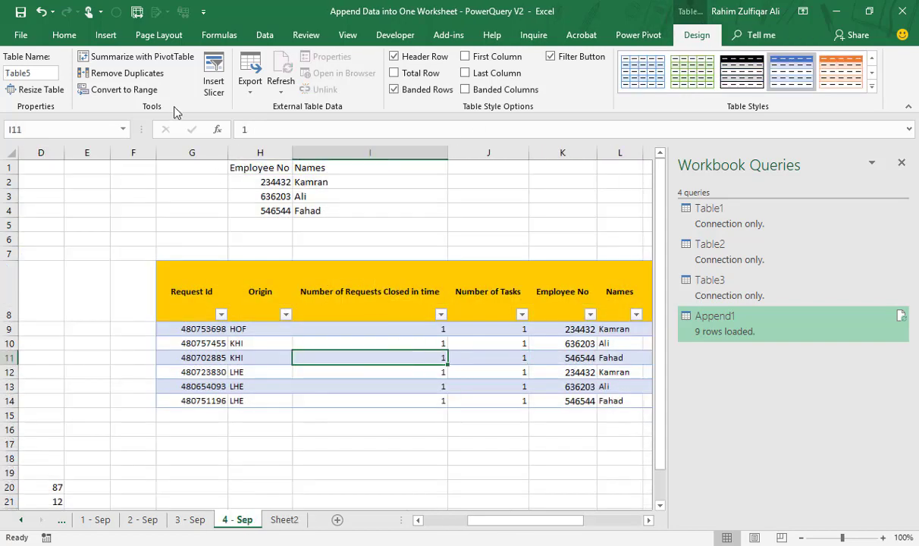
pyautogui.click(271, 38)
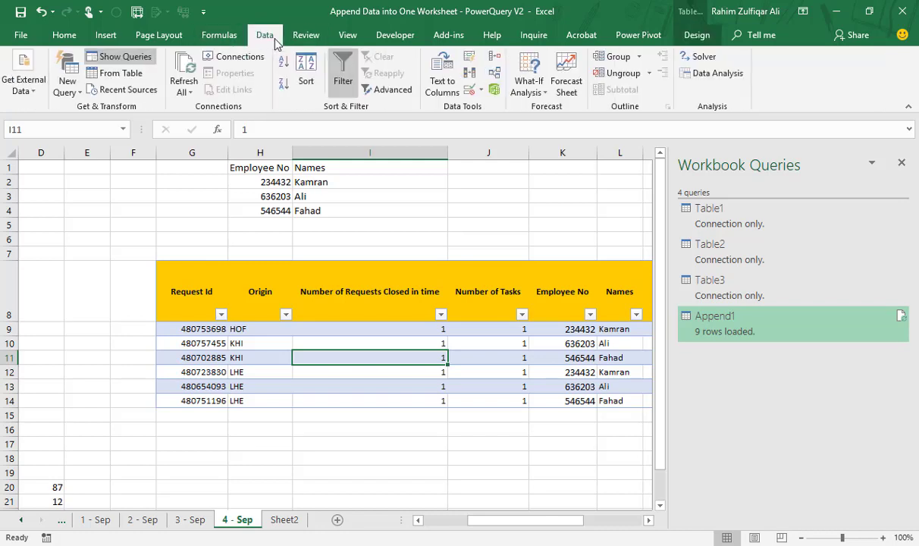
# Step: Create a query from Table5, setting Time In and Time Out to time and Date to date
pyautogui.click(119, 80)
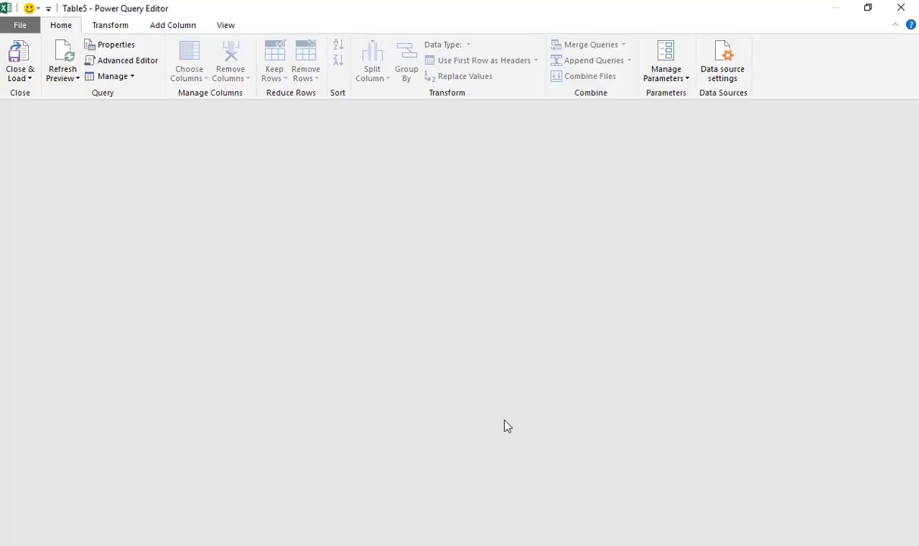
pyautogui.moveTo(548, 524); pyautogui.dragTo(576, 526)
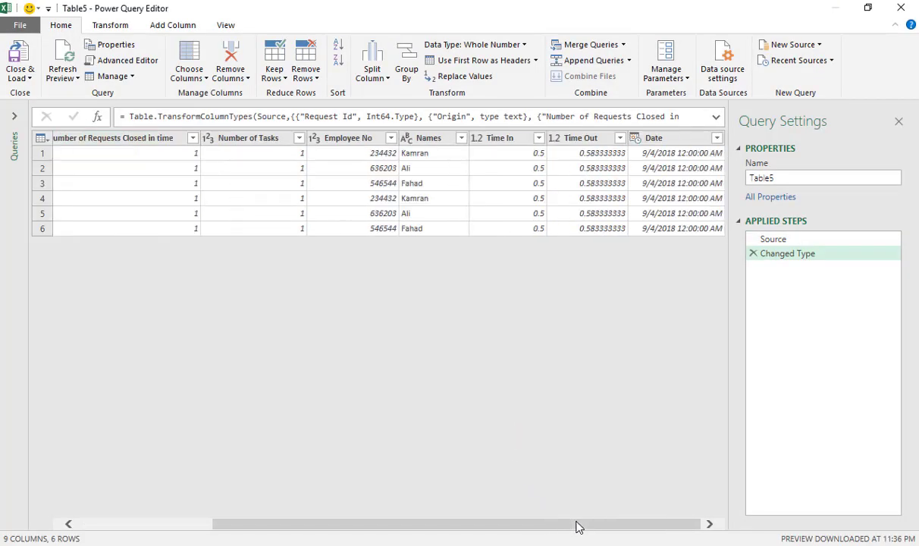
pyautogui.click(476, 138)
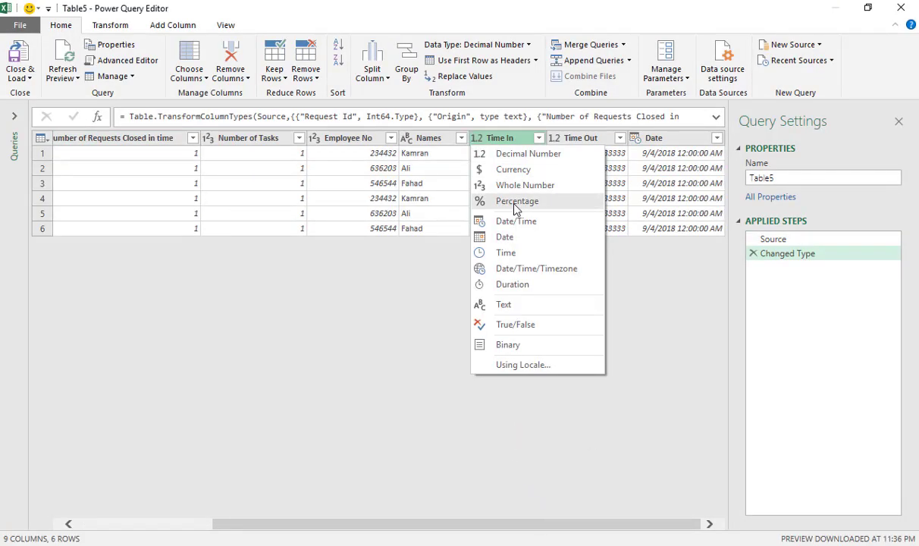
pyautogui.click(520, 253)
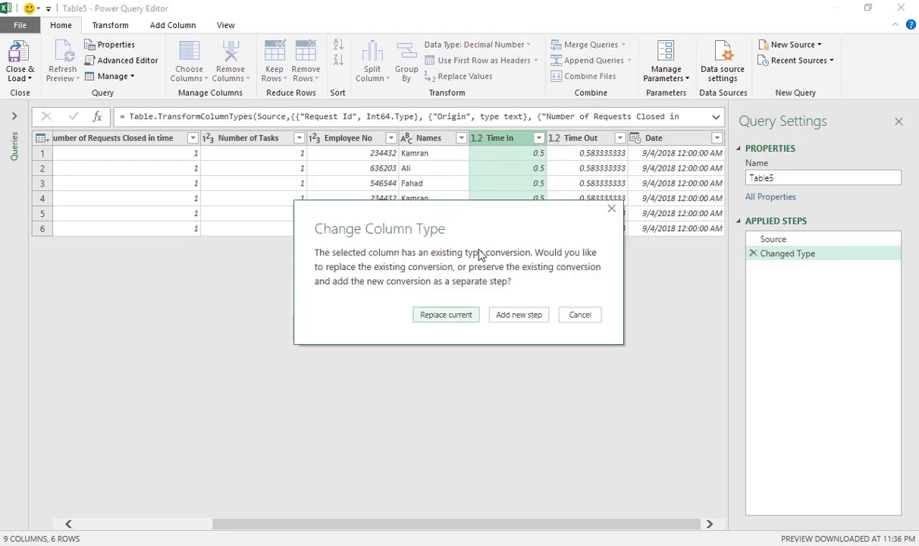
pyautogui.click(446, 313)
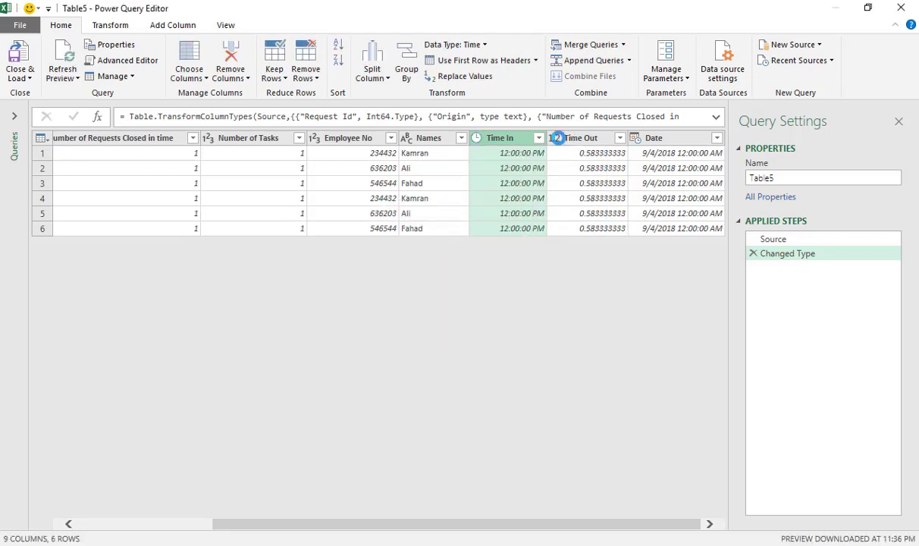
pyautogui.click(555, 138)
pyautogui.click(572, 257)
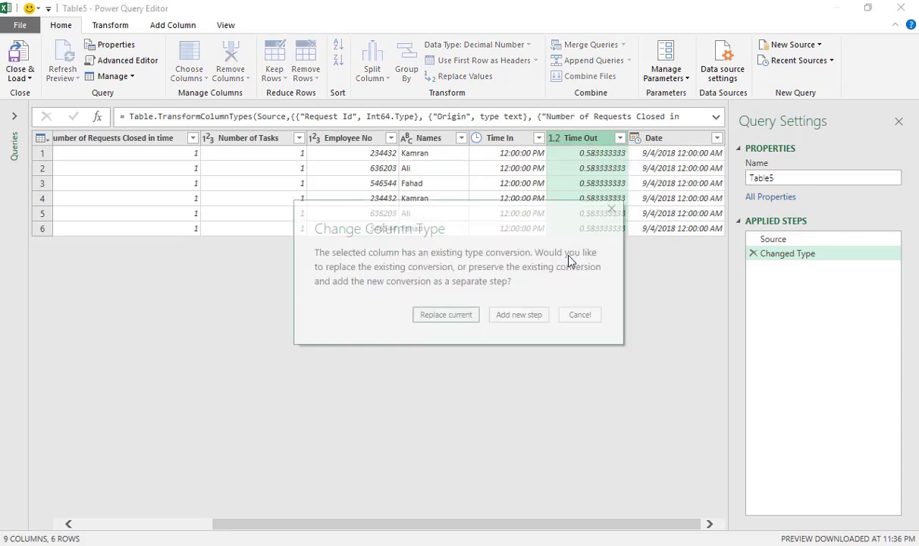
pyautogui.click(458, 315)
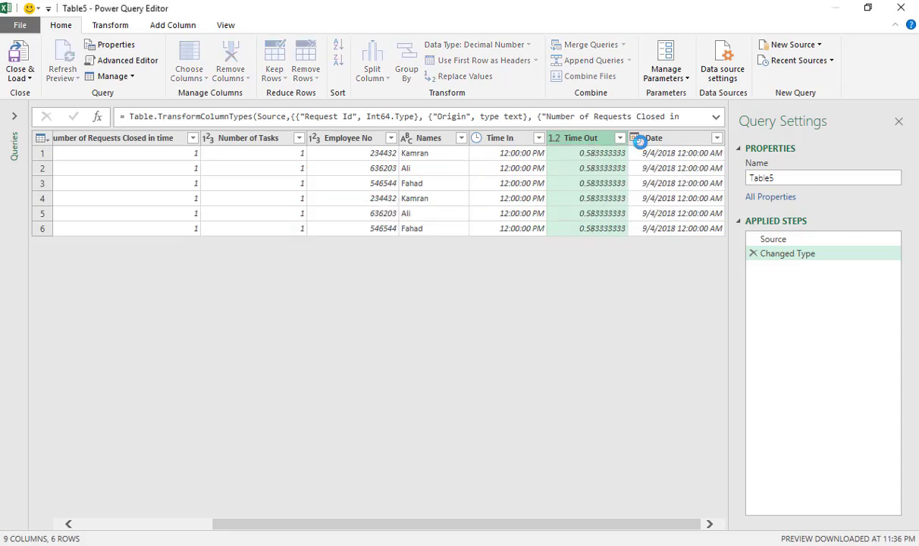
pyautogui.click(637, 139)
pyautogui.click(657, 222)
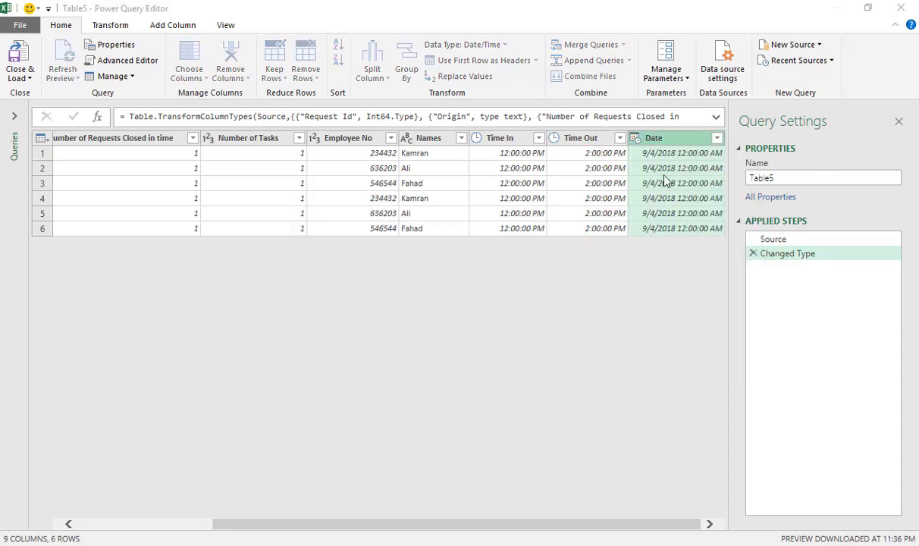
pyautogui.click(445, 315)
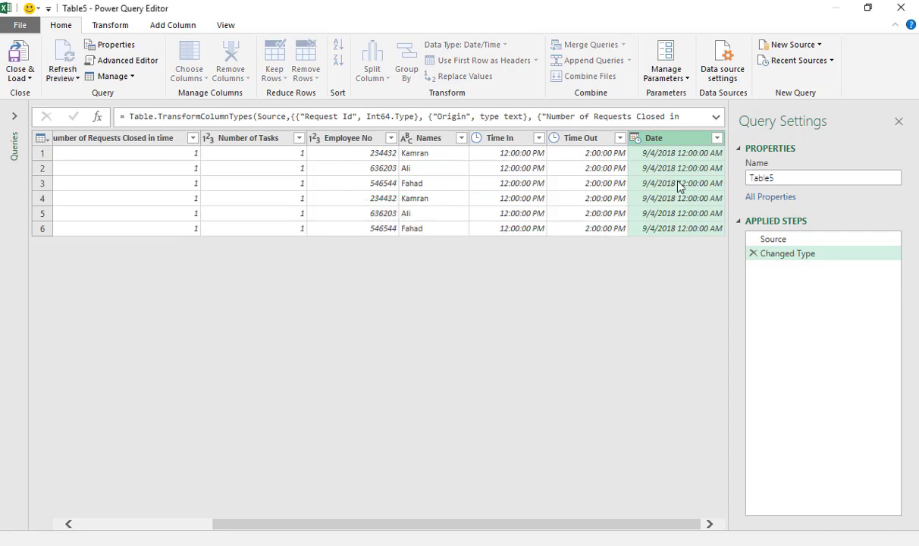
# Step: Load Table5 using Close & Load To with Only Create Connection
pyautogui.click(32, 78)
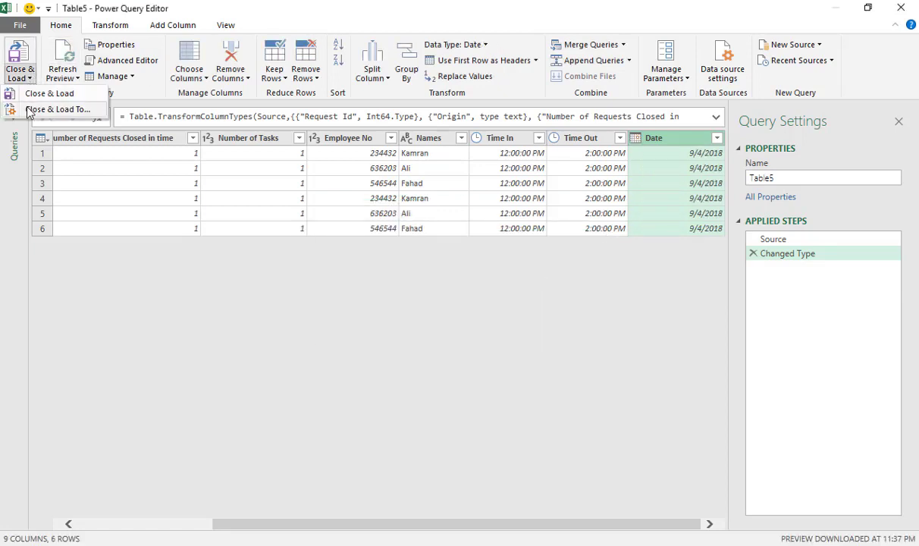
pyautogui.click(53, 110)
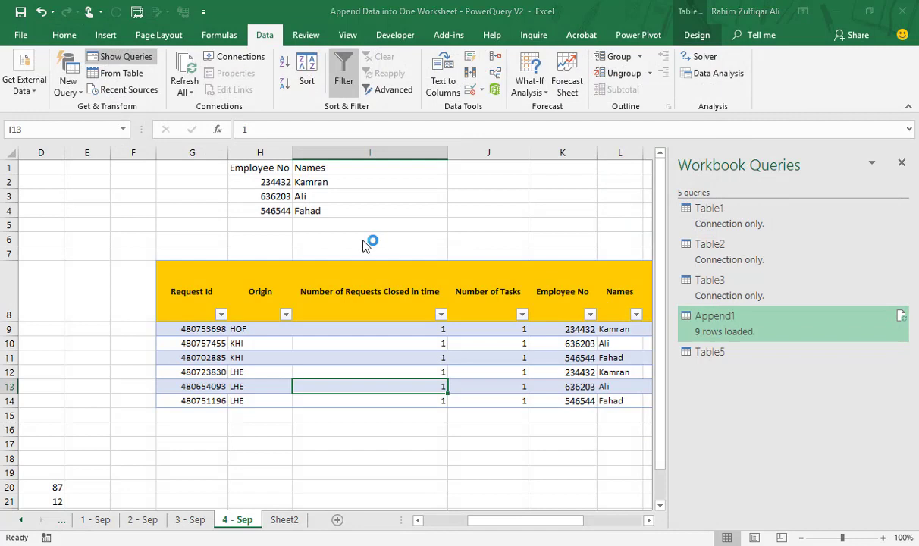
pyautogui.click(356, 232)
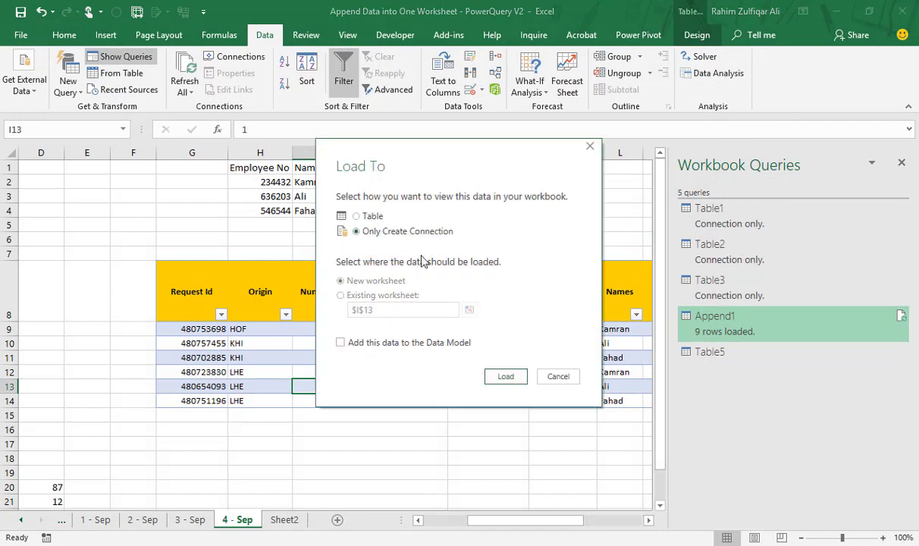
pyautogui.click(518, 380)
pyautogui.click(505, 376)
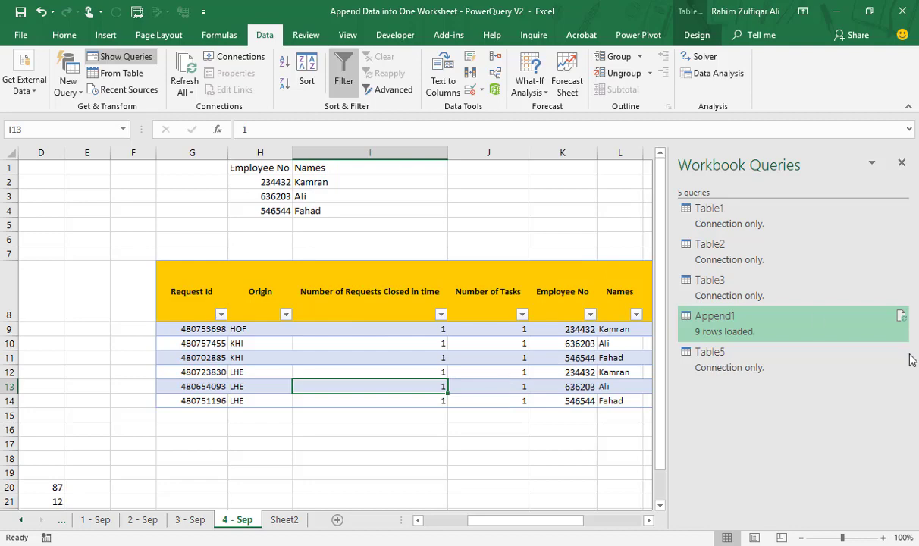
# Step: Edit Append1 and append Table5 via the Three or more tables option
pyautogui.rightClick(704, 332)
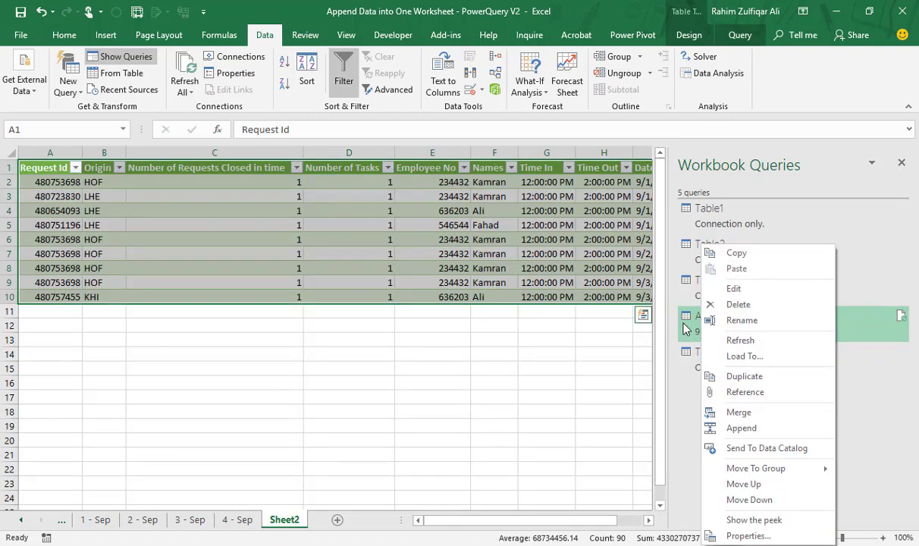
pyautogui.click(733, 289)
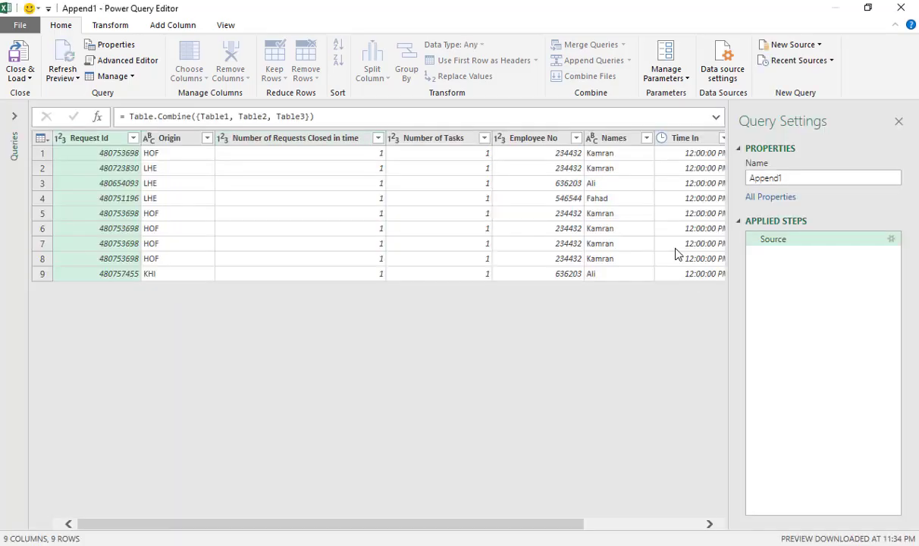
pyautogui.click(630, 65)
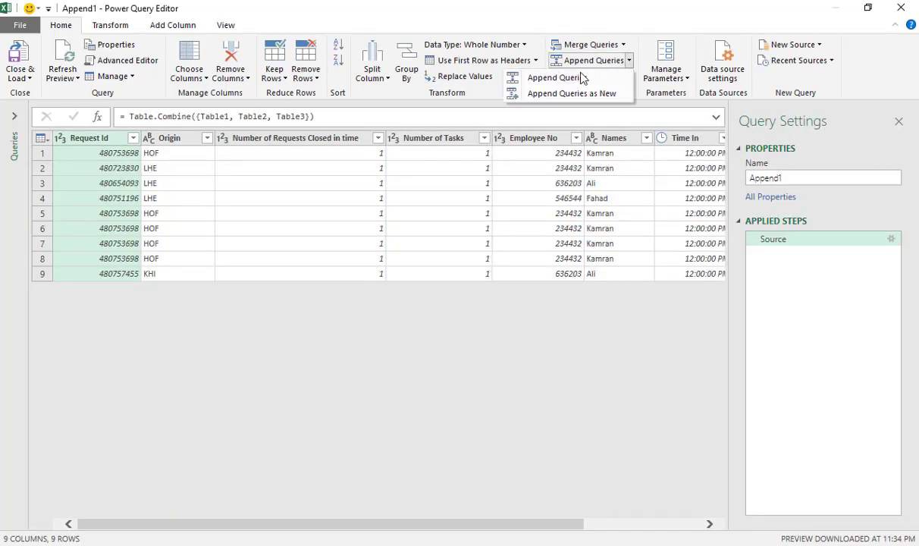
pyautogui.click(565, 76)
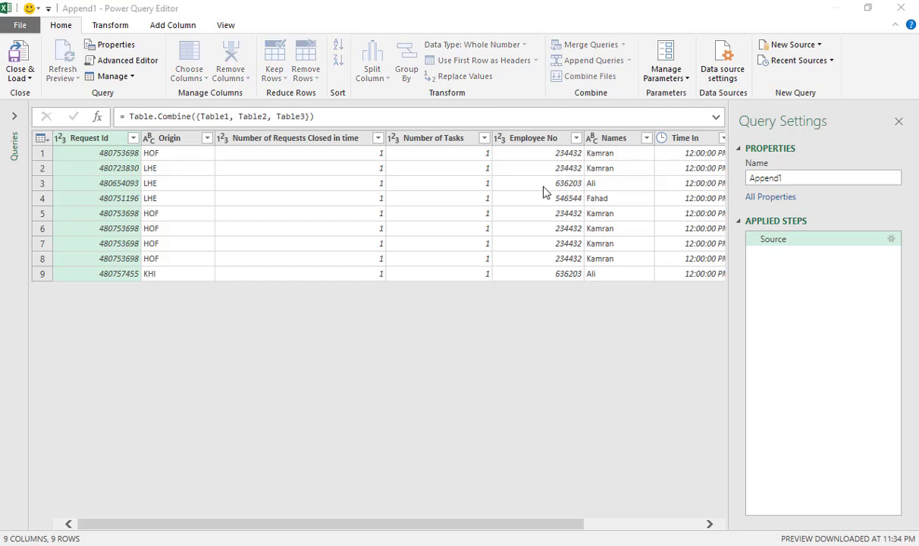
pyautogui.click(341, 243)
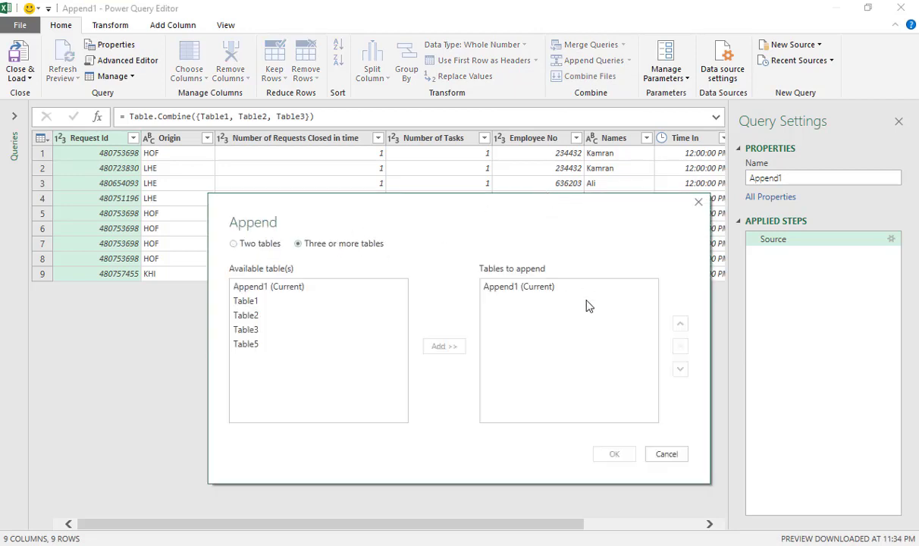
pyautogui.click(255, 347)
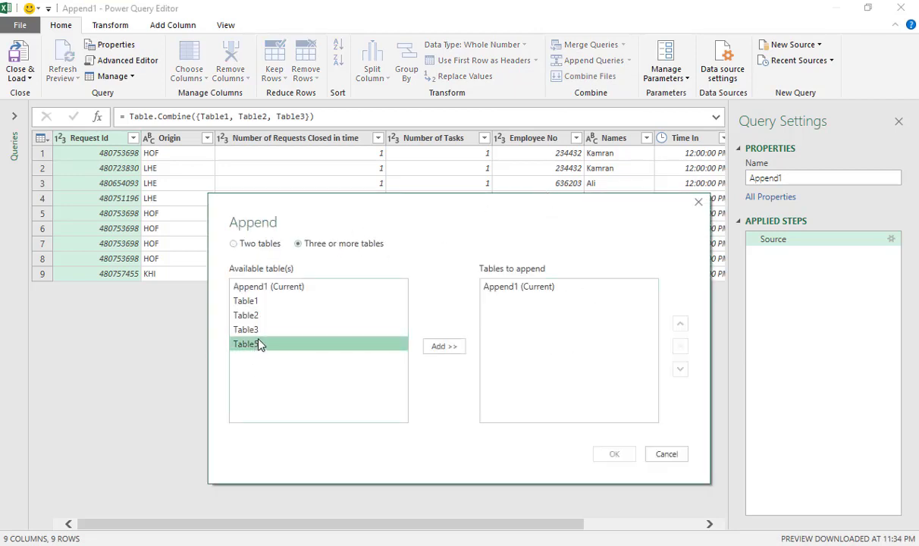
pyautogui.click(444, 348)
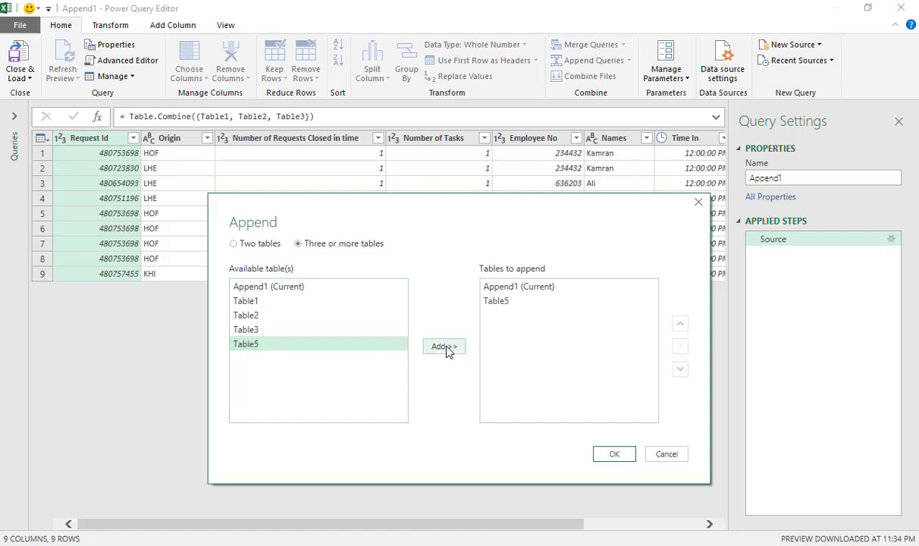
pyautogui.click(501, 303)
pyautogui.click(509, 290)
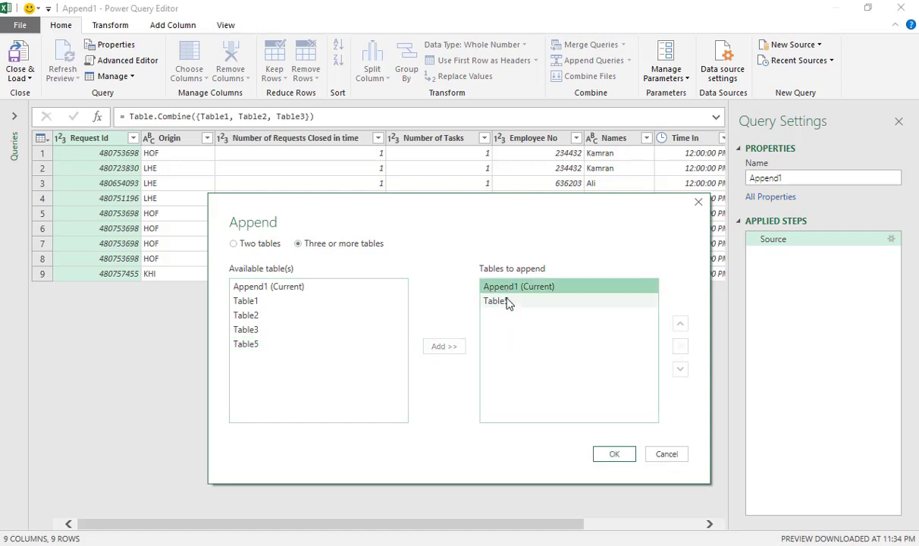
pyautogui.click(505, 301)
pyautogui.click(614, 454)
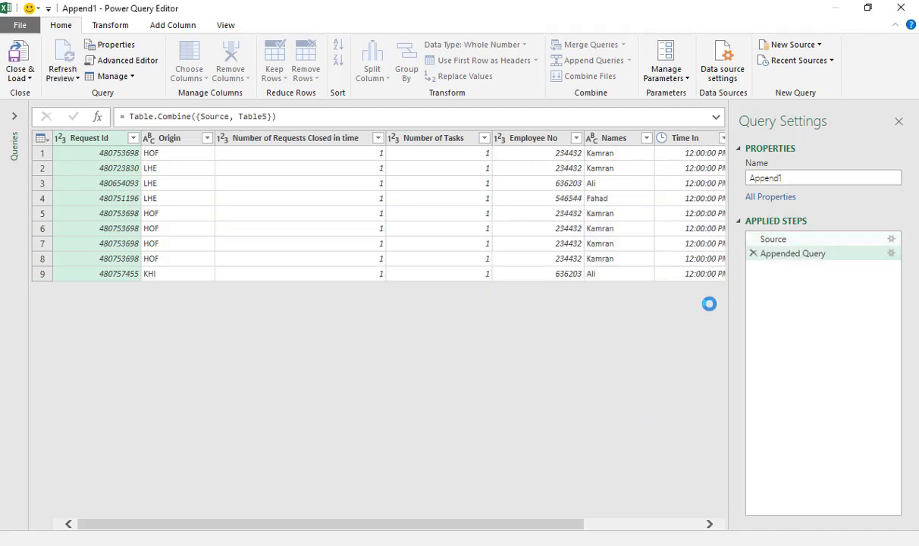
# Step: Close & Load Append1 so Sheet2 shows 15 rows
pyautogui.moveTo(423, 523); pyautogui.dragTo(567, 523)
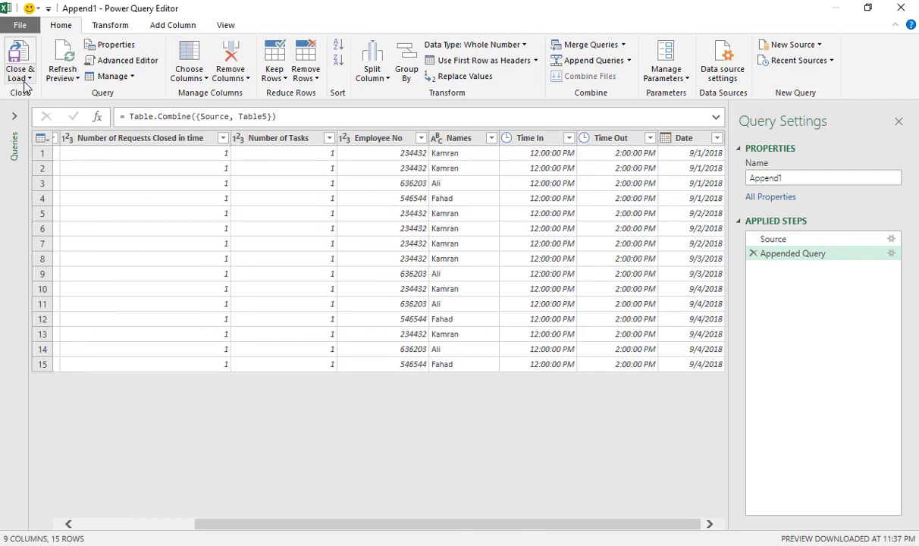
pyautogui.click(26, 79)
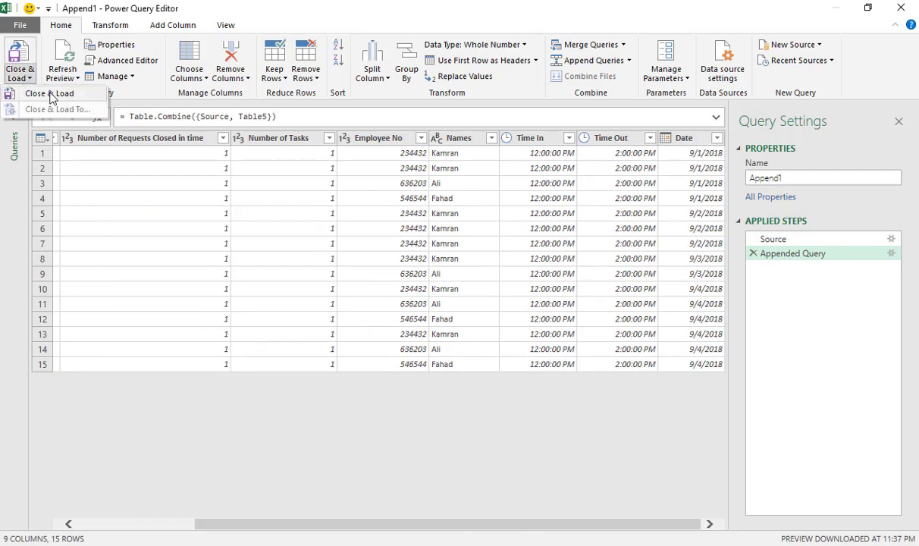
pyautogui.click(50, 95)
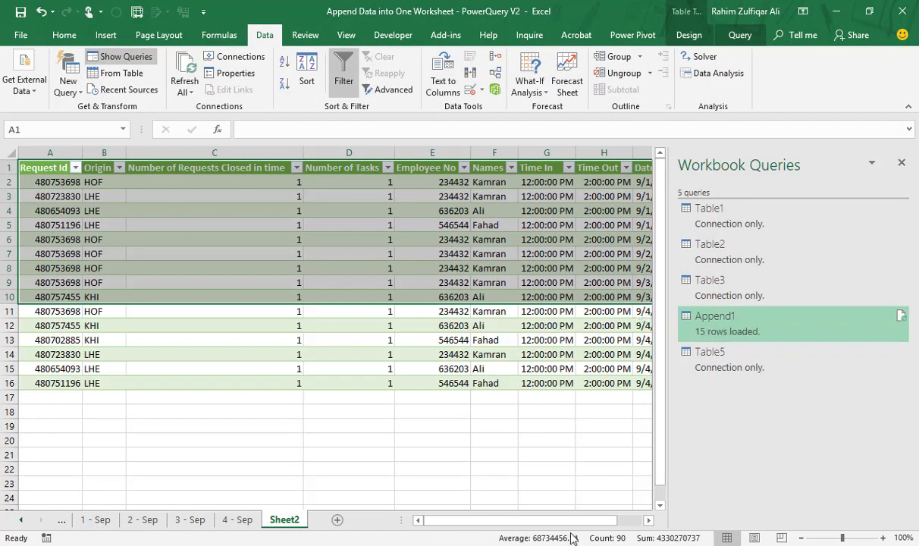
pyautogui.moveTo(570, 520); pyautogui.dragTo(603, 520)
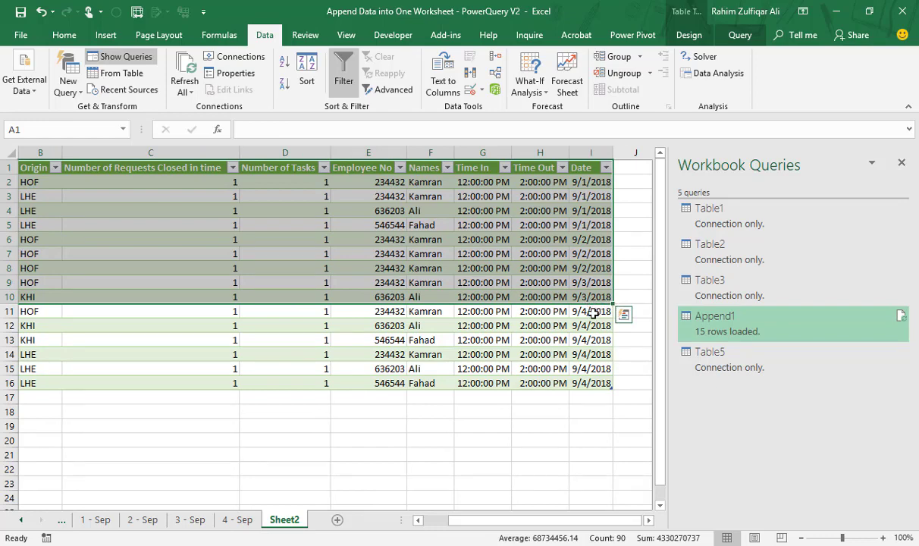
pyautogui.click(591, 311)
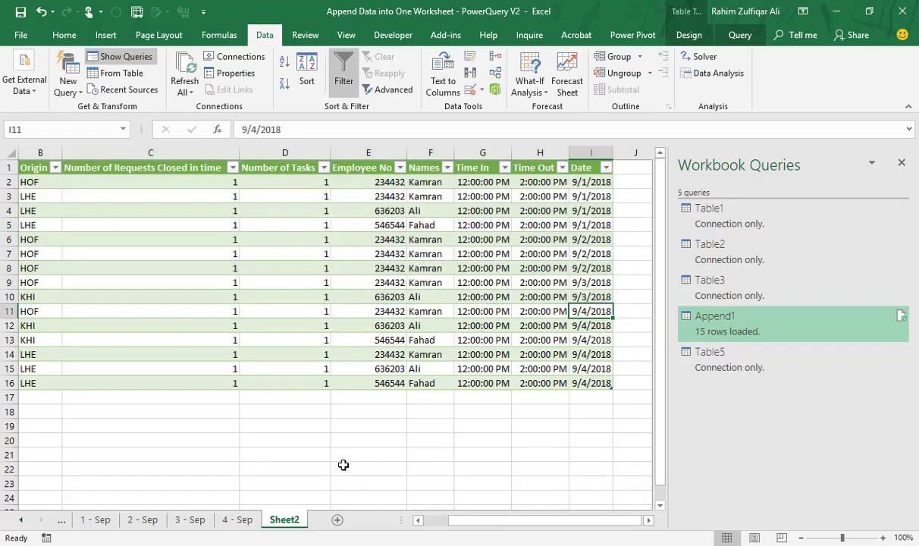
# Step: Copy the six Table5 rows on 4 - Sep and paste them at G15
pyautogui.click(238, 521)
pyautogui.moveTo(204, 330); pyautogui.dragTo(562, 396)
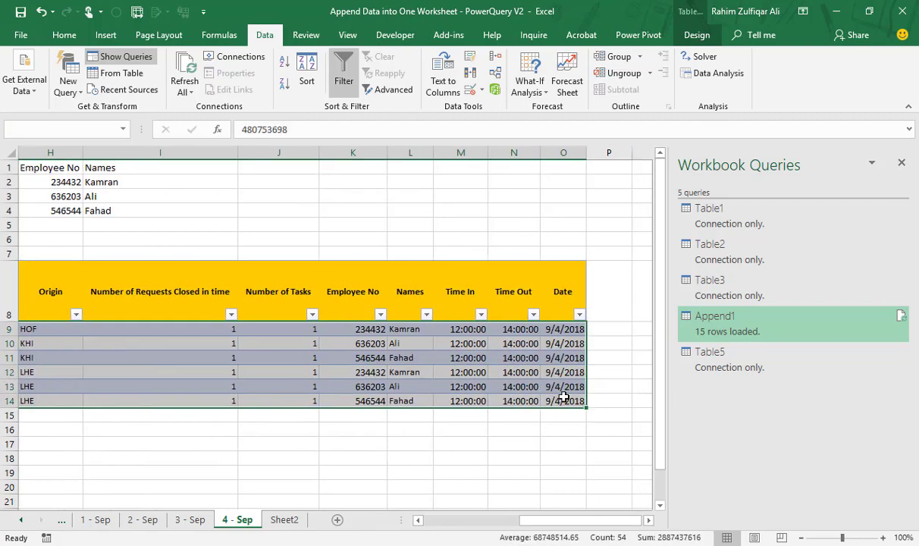
pyautogui.hotkey('ctrl', 'c')
pyautogui.click(468, 520)
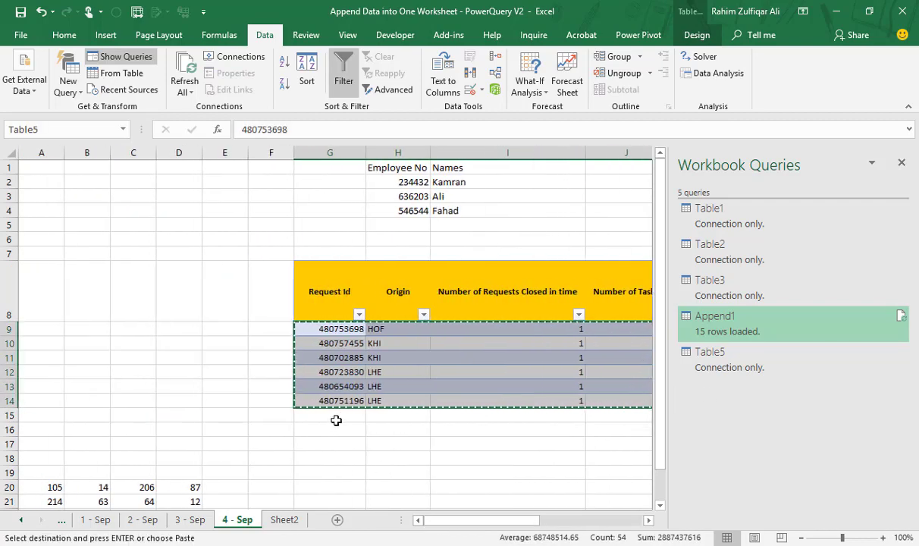
pyautogui.click(334, 414)
pyautogui.hotkey('ctrl', 'v')
pyautogui.click(395, 421)
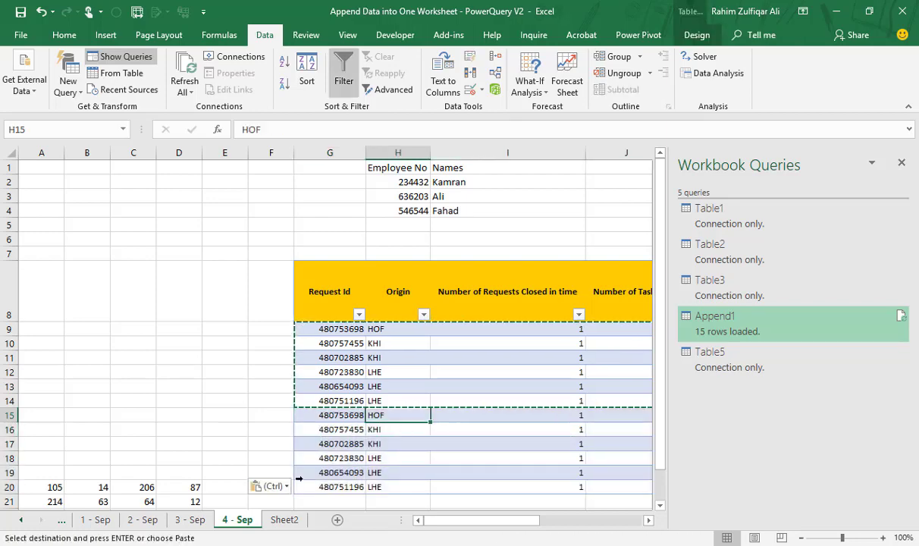
# Step: Refresh All on Sheet2 so Append1 grows to 21 rows
pyautogui.click(285, 520)
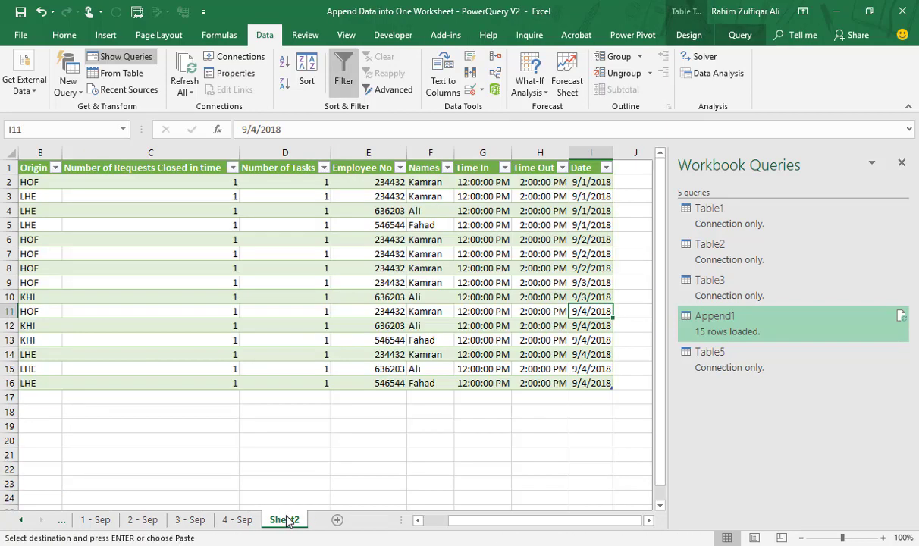
pyautogui.click(539, 281)
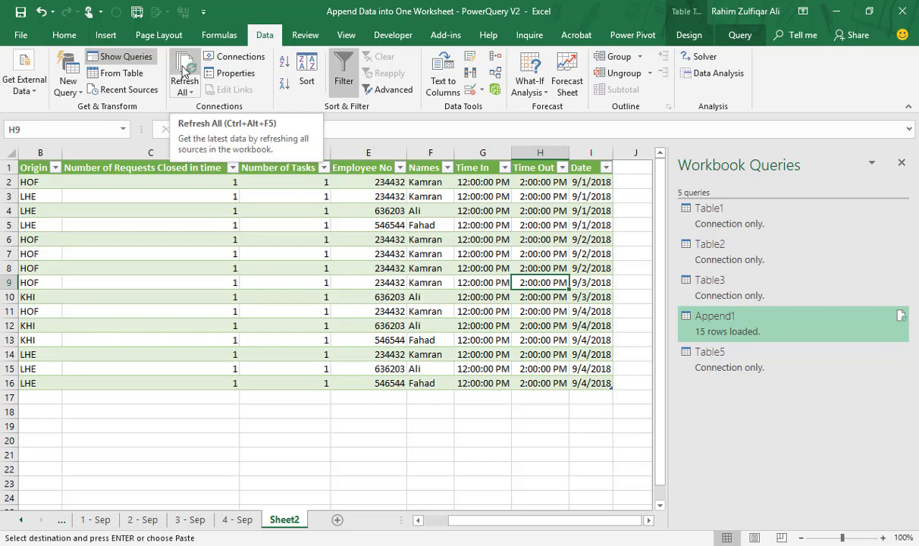
pyautogui.click(183, 72)
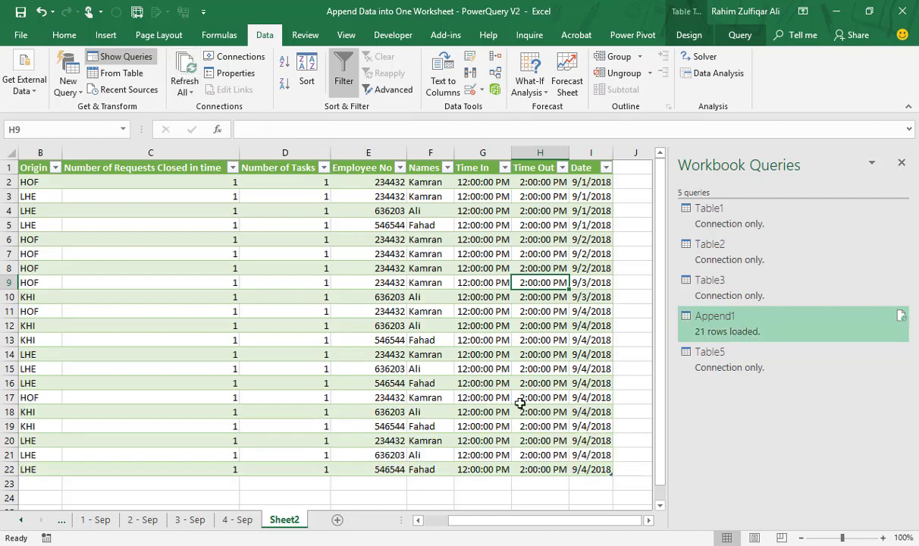
pyautogui.click(422, 521)
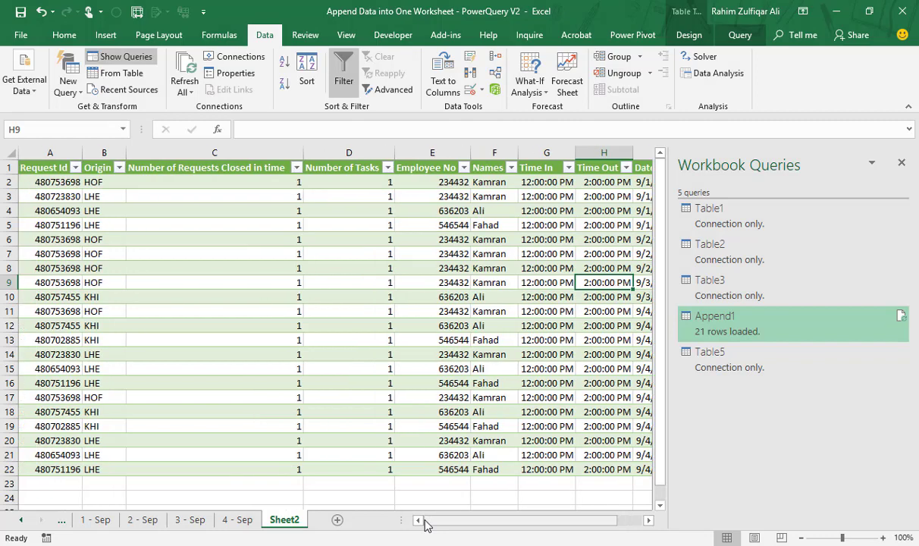
pyautogui.click(236, 521)
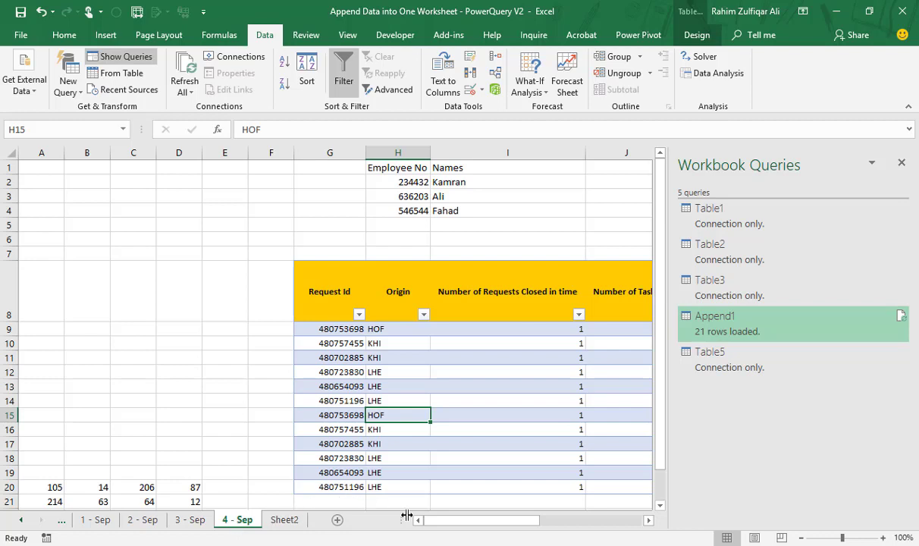
pyautogui.moveTo(468, 522); pyautogui.dragTo(520, 527)
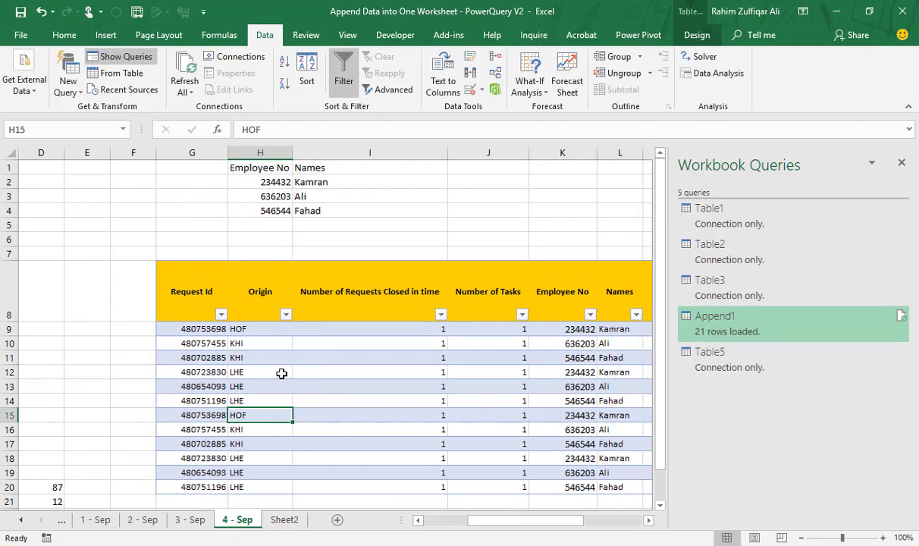
pyautogui.click(158, 263)
pyautogui.moveTo(192, 293); pyautogui.dragTo(608, 474)
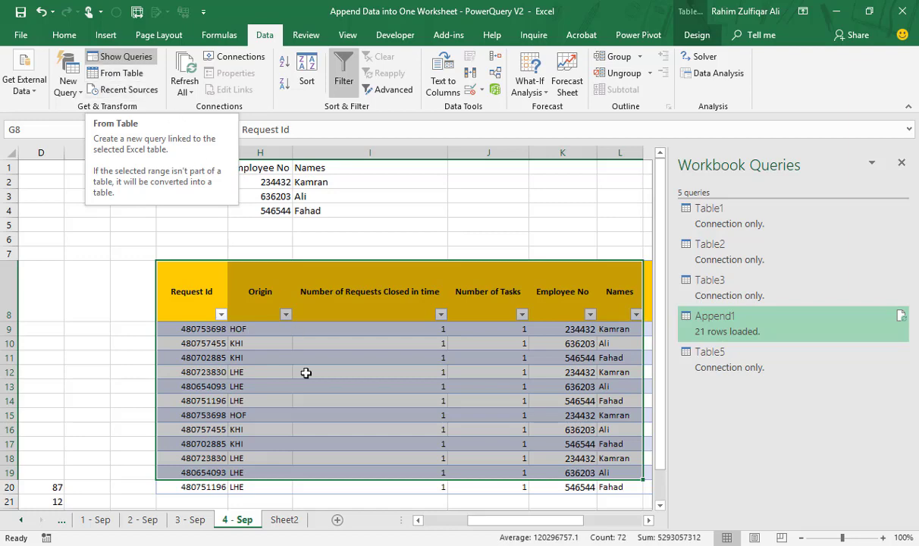
pyautogui.click(284, 520)
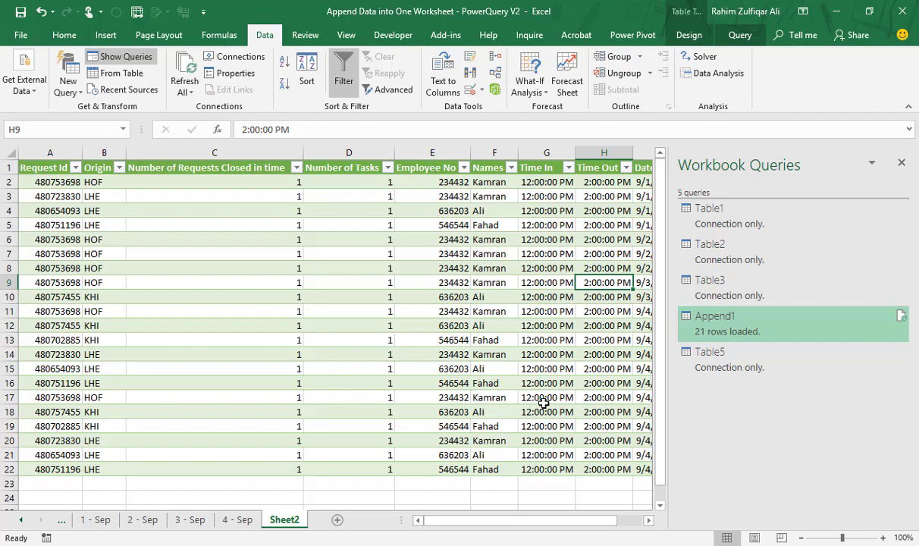
pyautogui.scroll(-1, 544, 402)
pyautogui.click(623, 521)
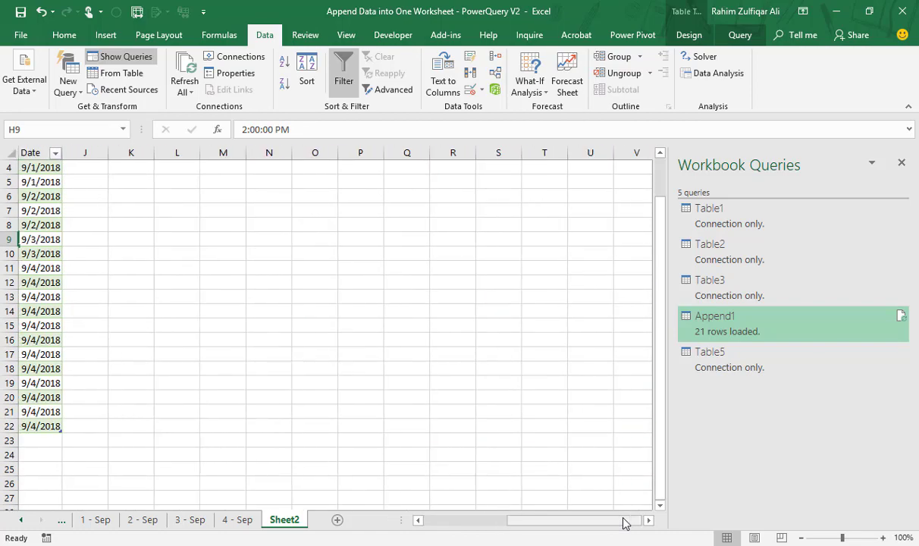
pyautogui.moveTo(626, 523); pyautogui.dragTo(519, 528)
pyautogui.scroll(1, 542, 391)
pyautogui.click(447, 397)
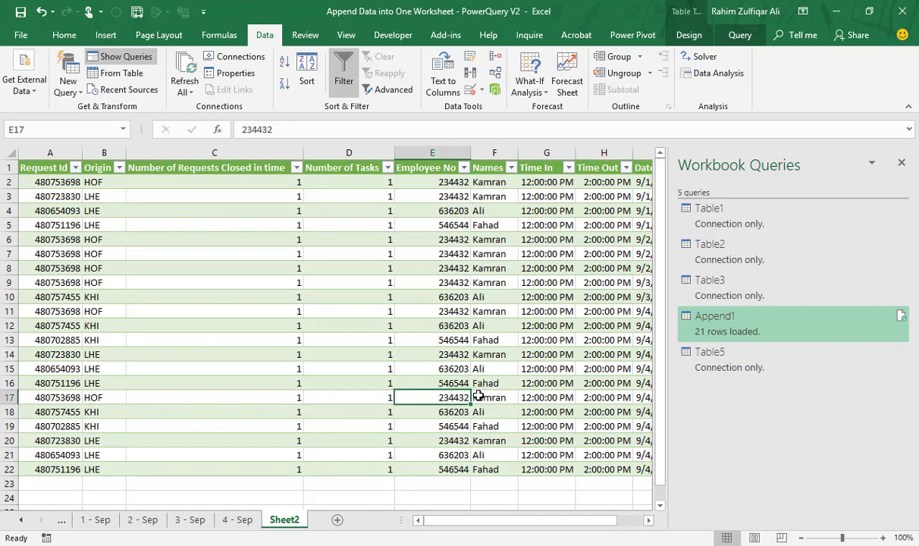